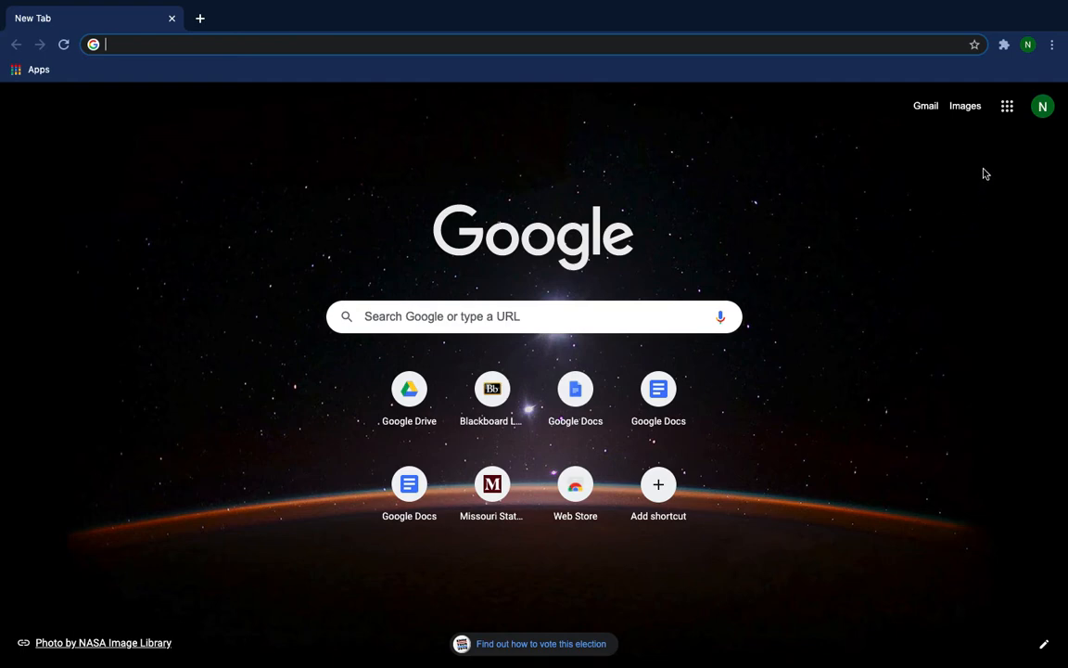
pyautogui.click(1007, 109)
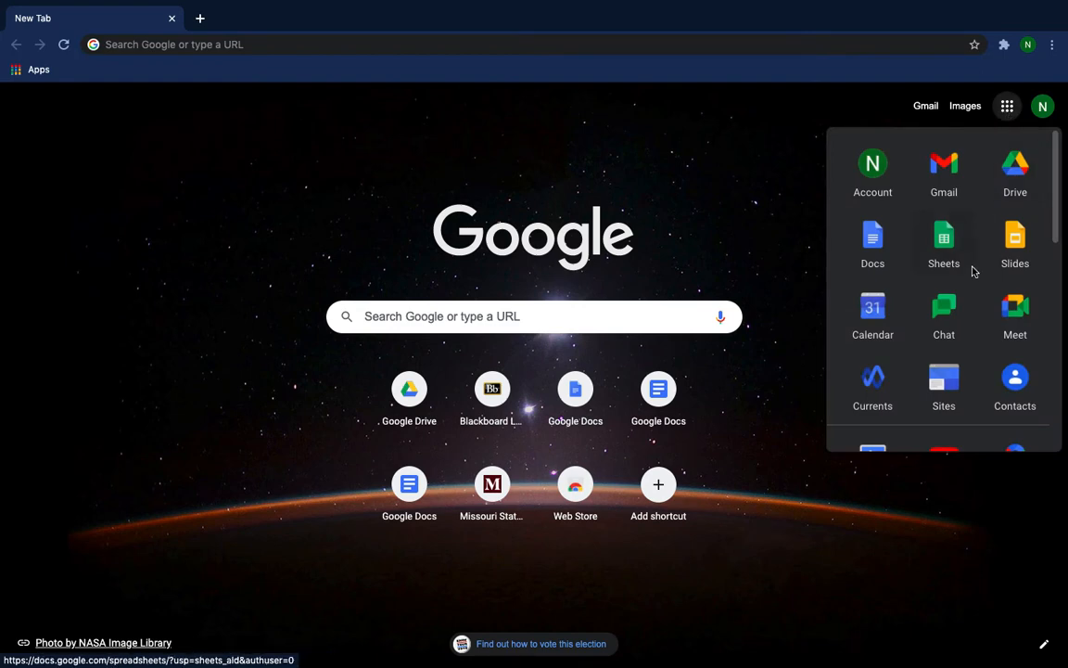
pyautogui.scroll(-5, 969, 297)
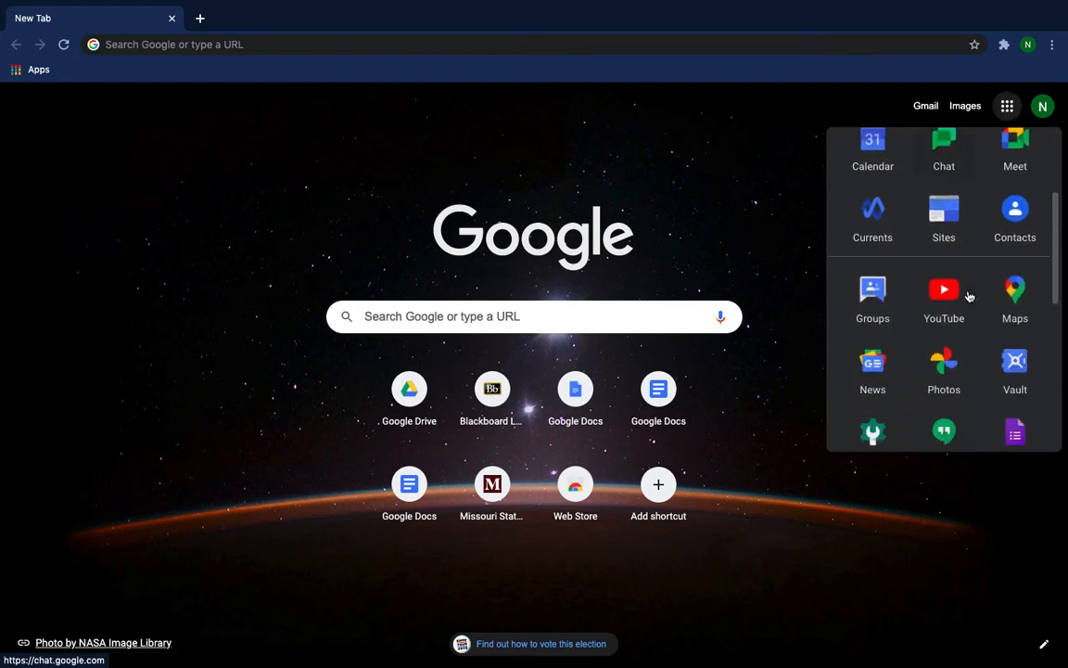
pyautogui.scroll(-2, 969, 297)
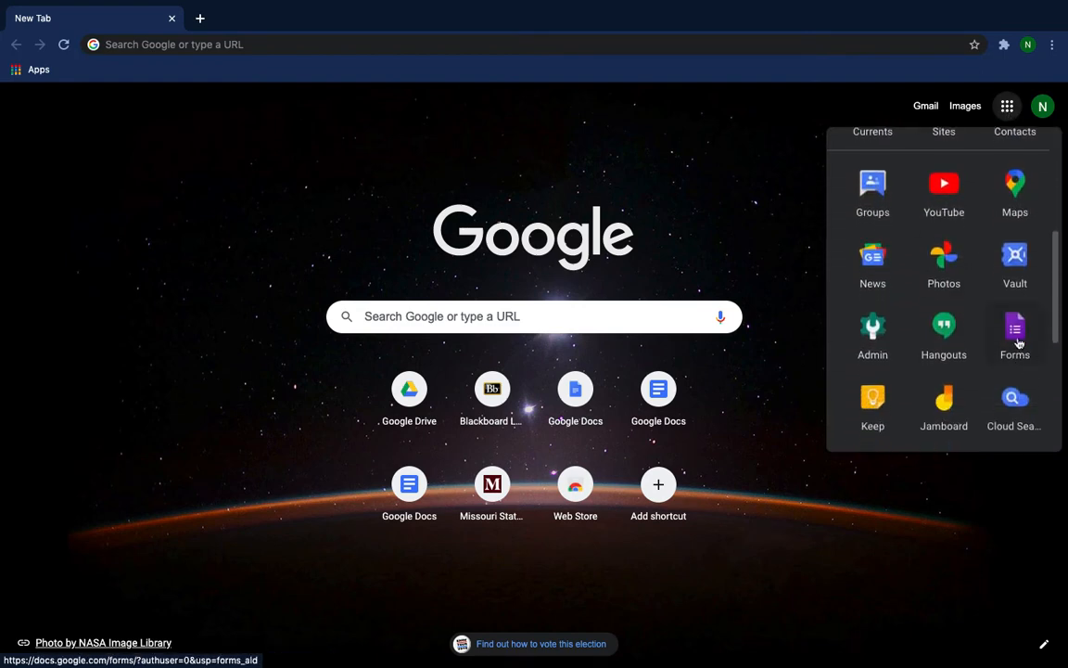
# Go to forms.google.com and start a new blank form.
pyautogui.click(246, 44)
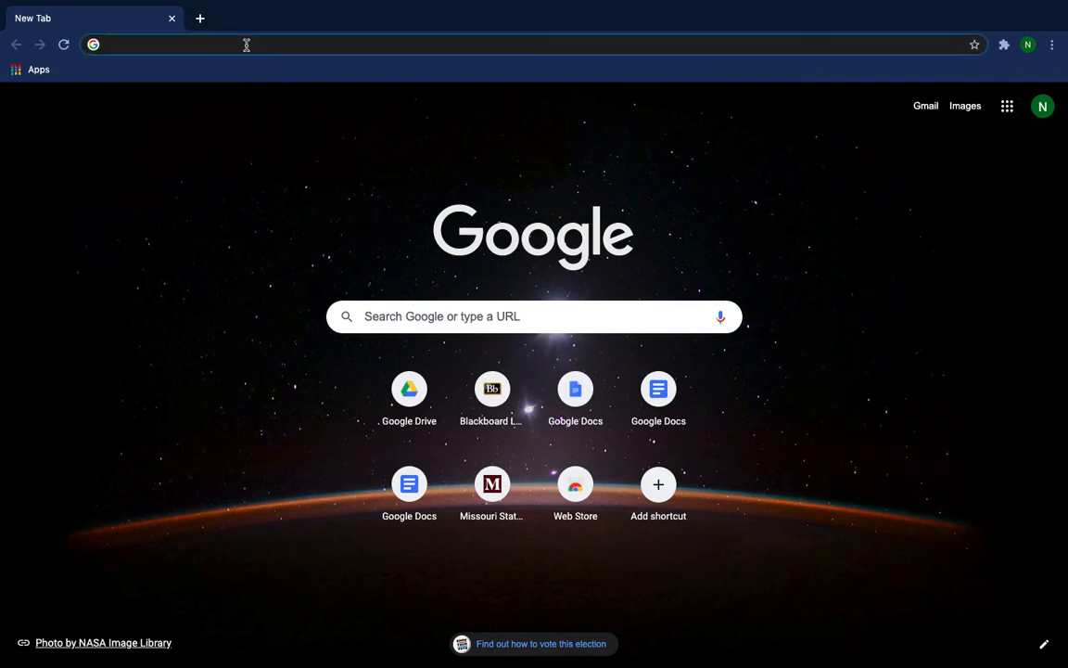
pyautogui.write('f')
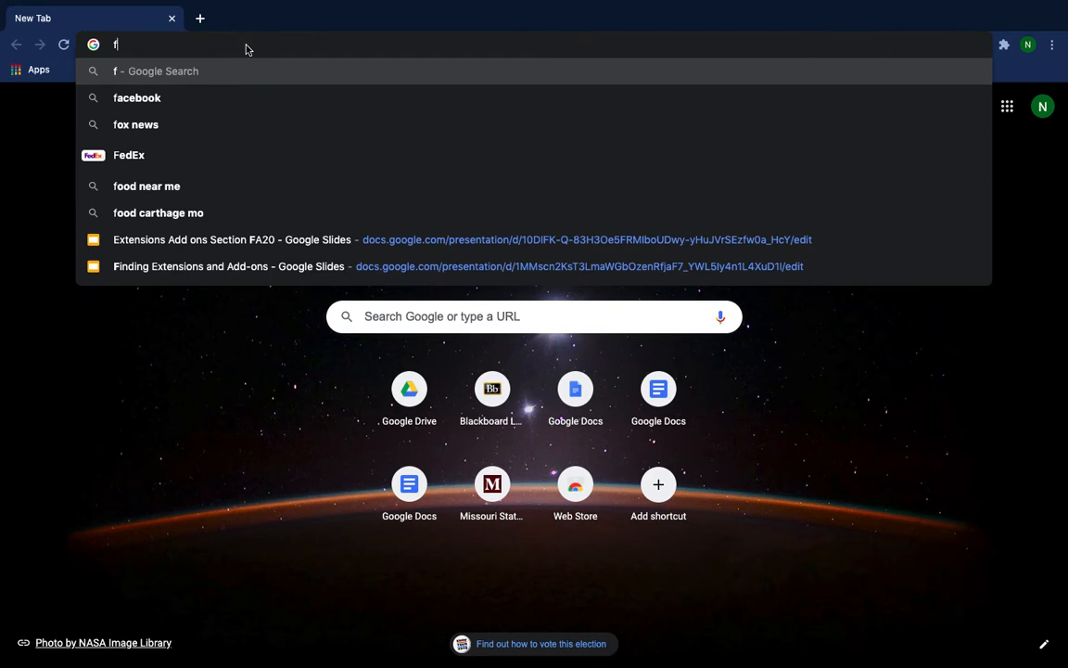
pyautogui.write('orms')
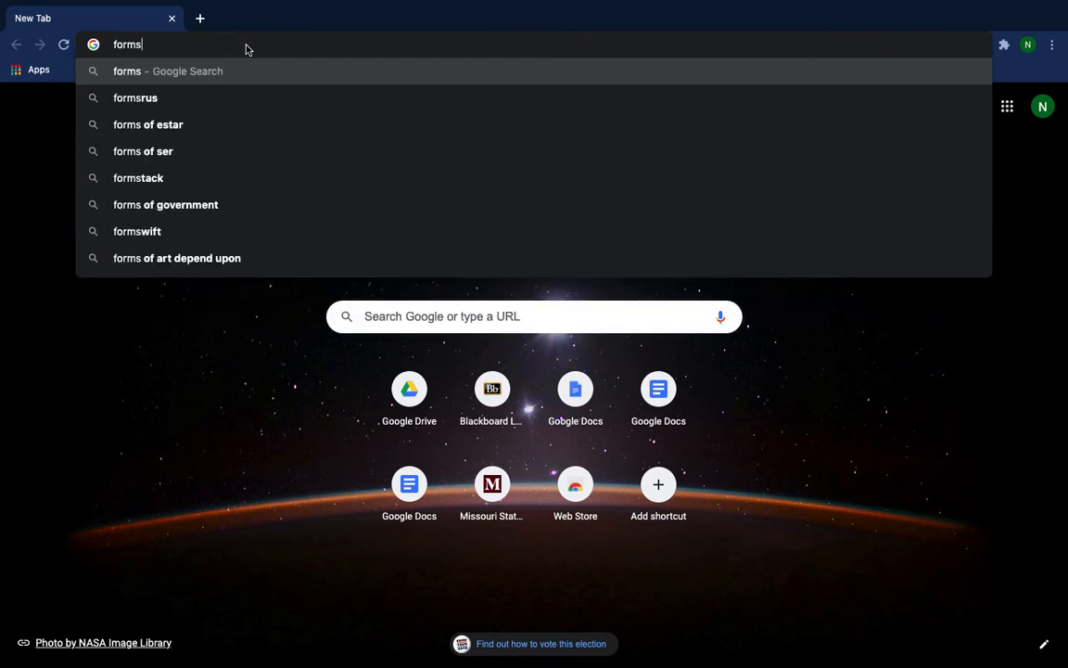
pyautogui.write('.goo')
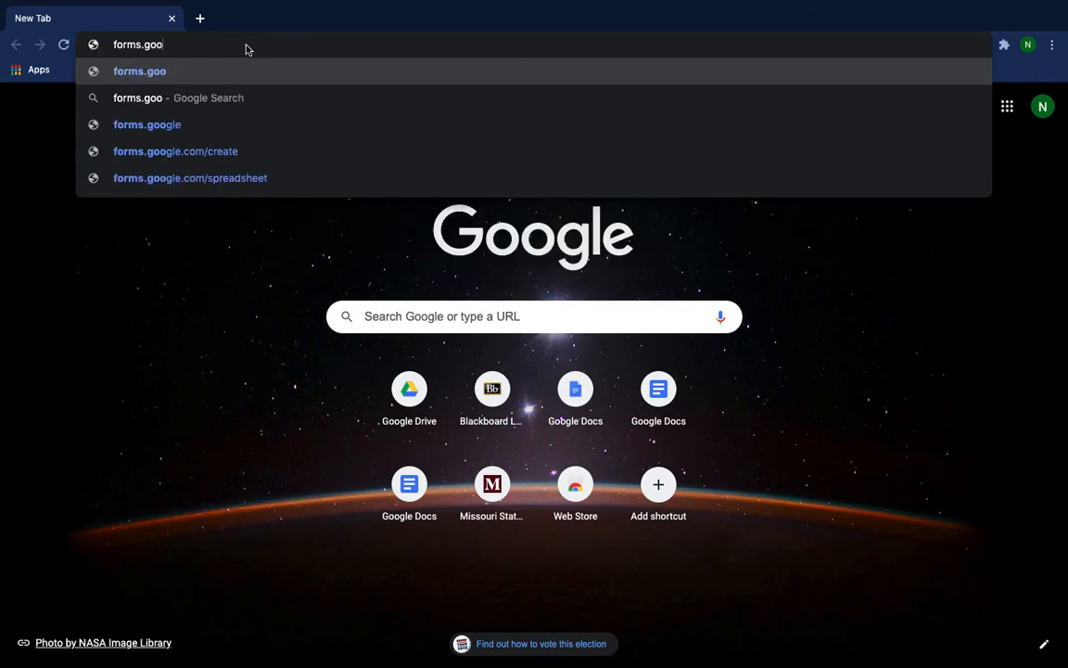
pyautogui.write('gle.com')
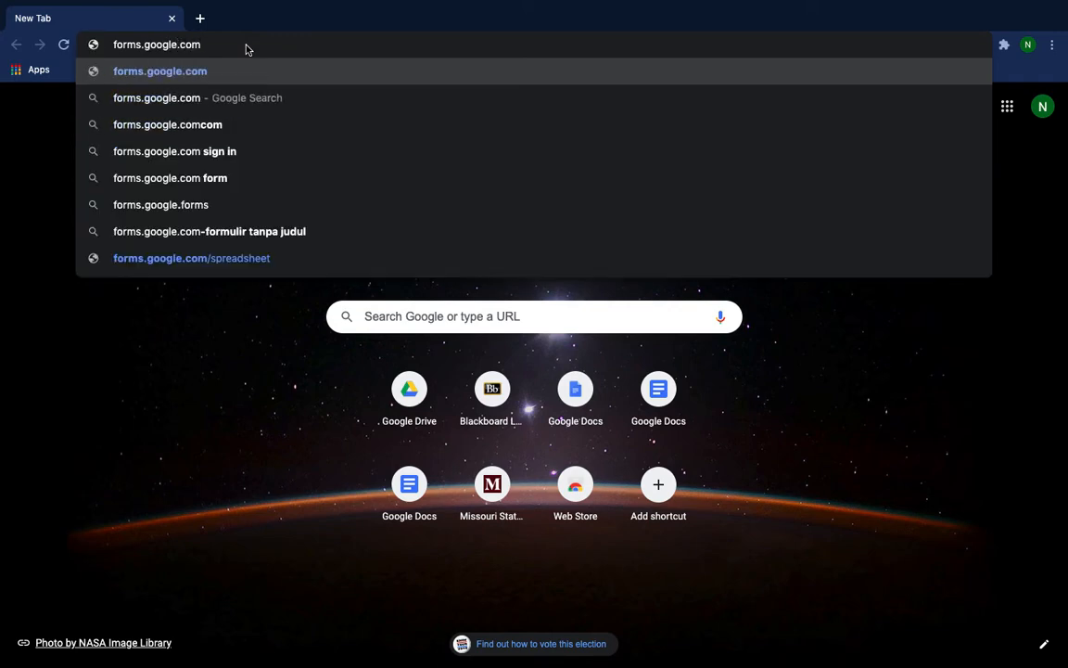
pyautogui.press('Return')
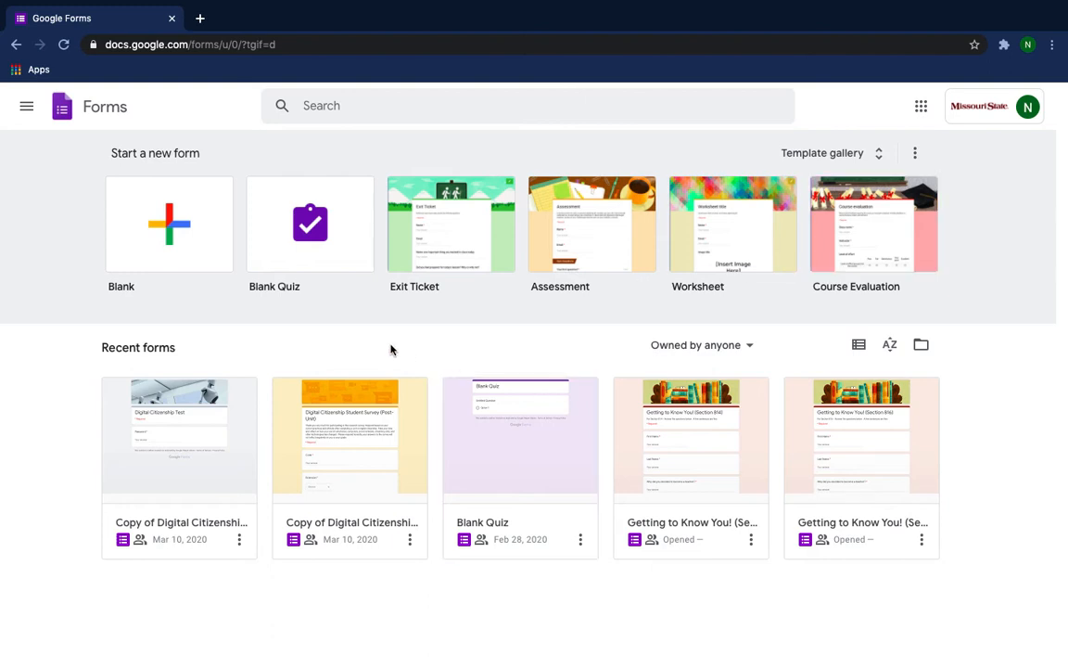
pyautogui.click(166, 229)
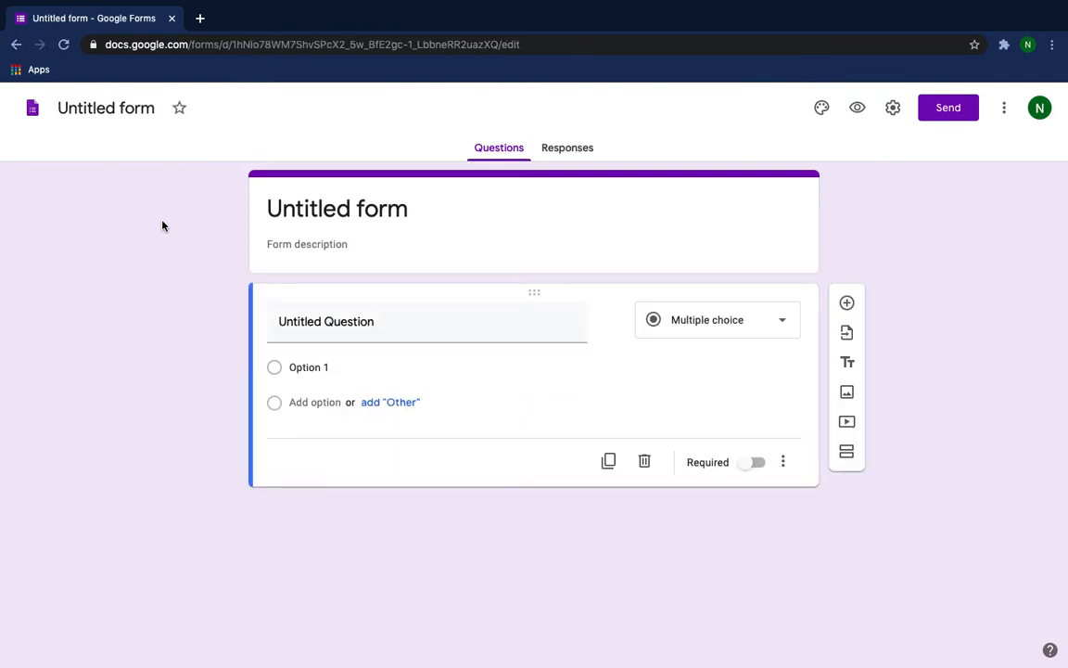
# Title the form "Delivery and Presentation - 9th grade".
pyautogui.click(387, 208)
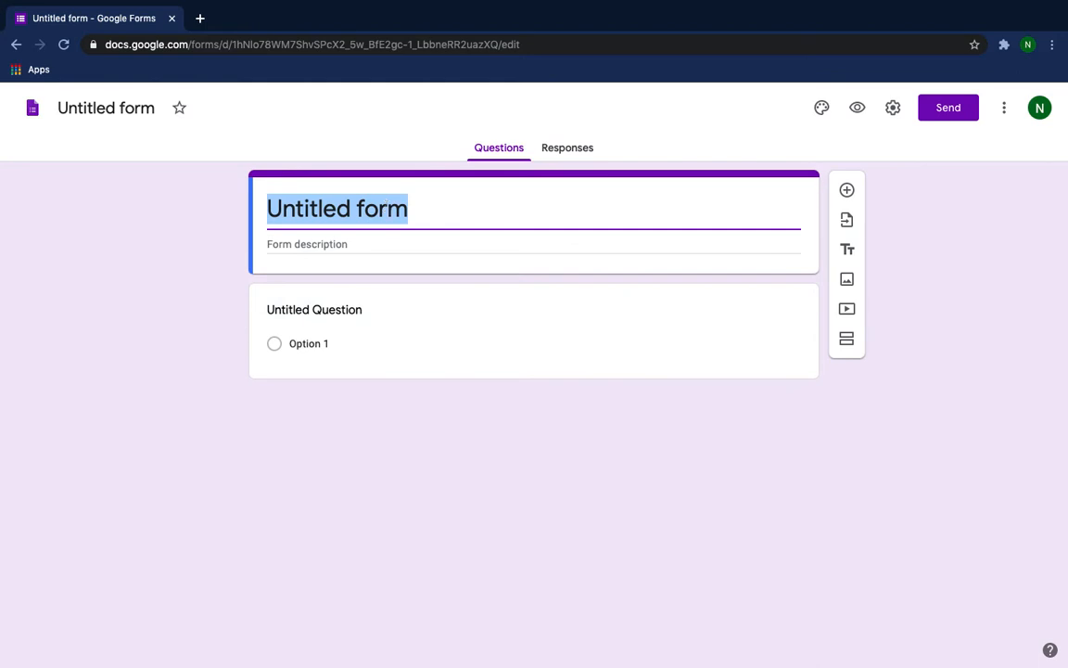
pyautogui.write('Delivery')
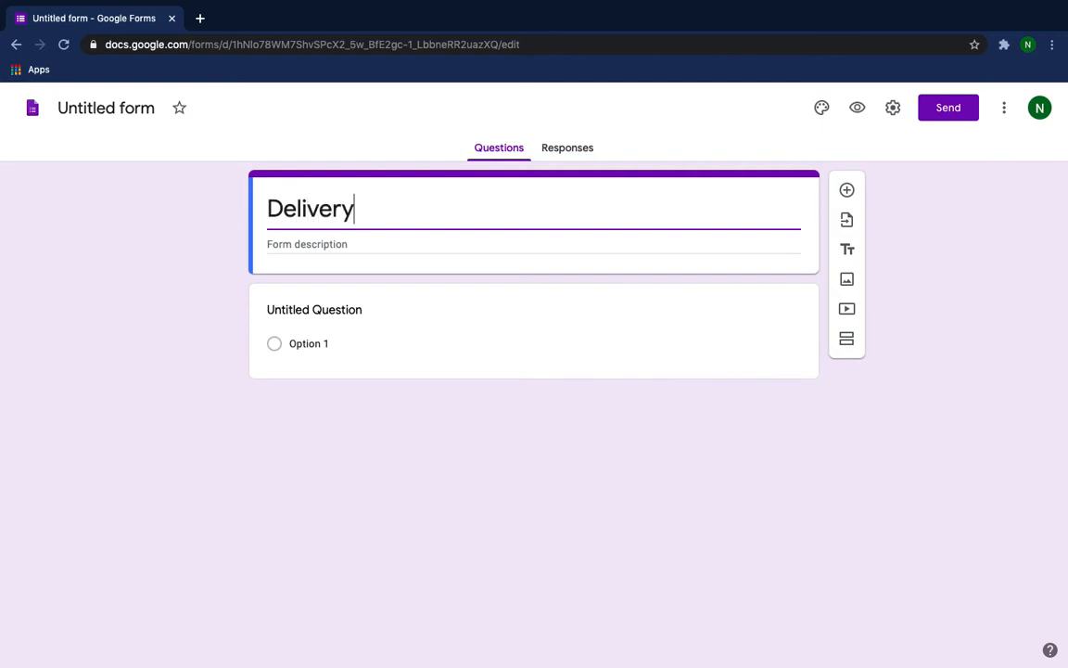
pyautogui.write(' and ')
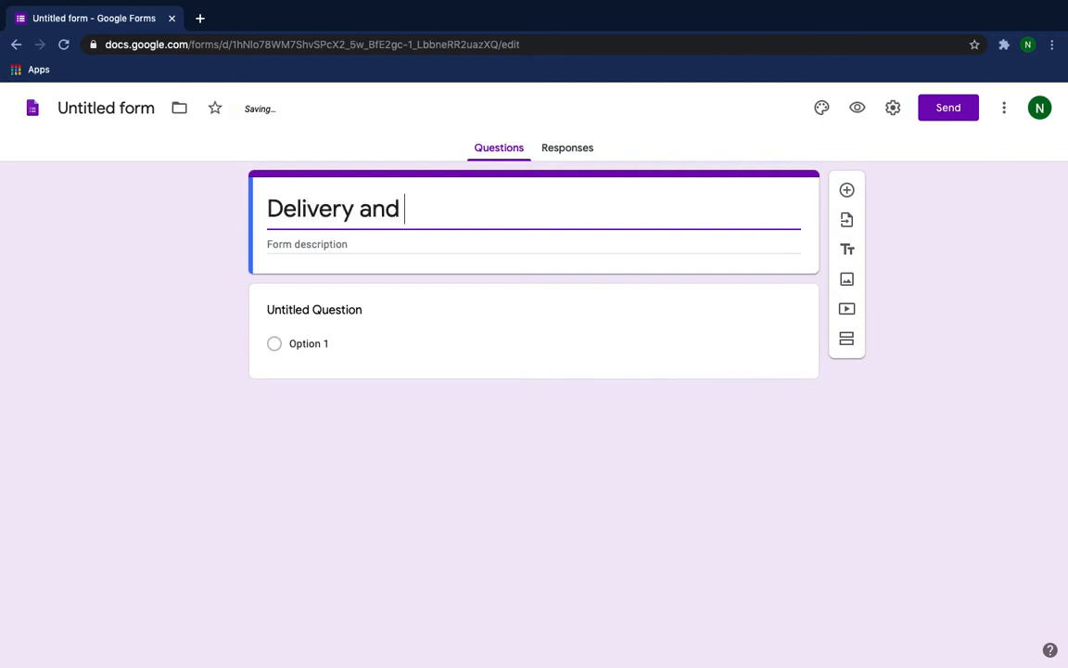
pyautogui.write('Presentation')
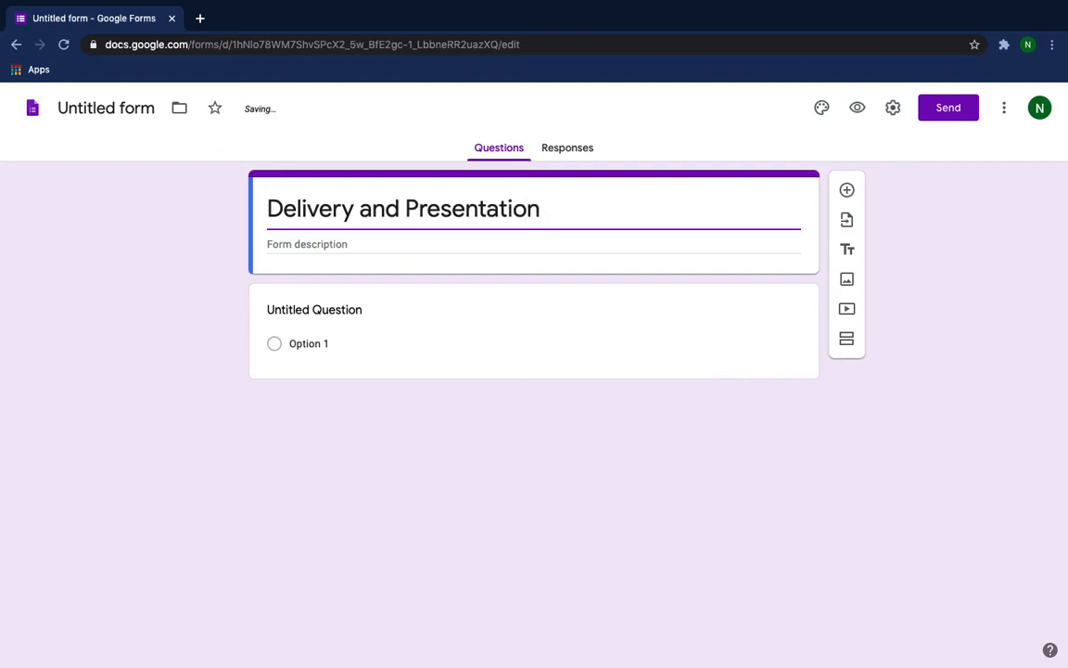
pyautogui.write(' - 9th grade')
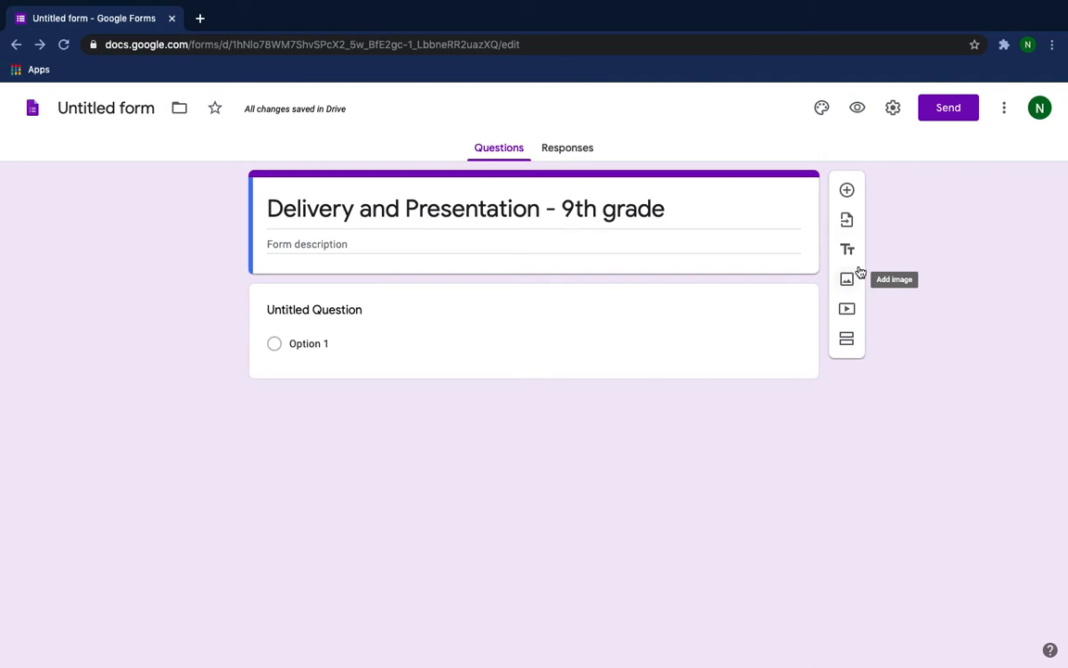
# Turn the form into a quiz in the form settings and save the change.
pyautogui.click(894, 110)
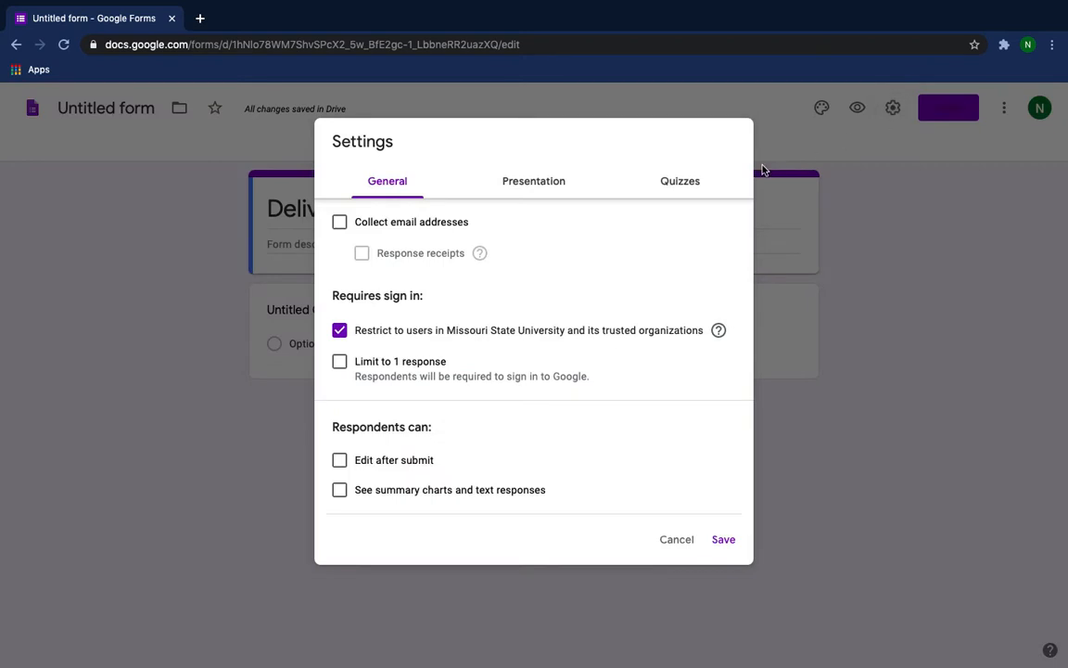
pyautogui.click(680, 183)
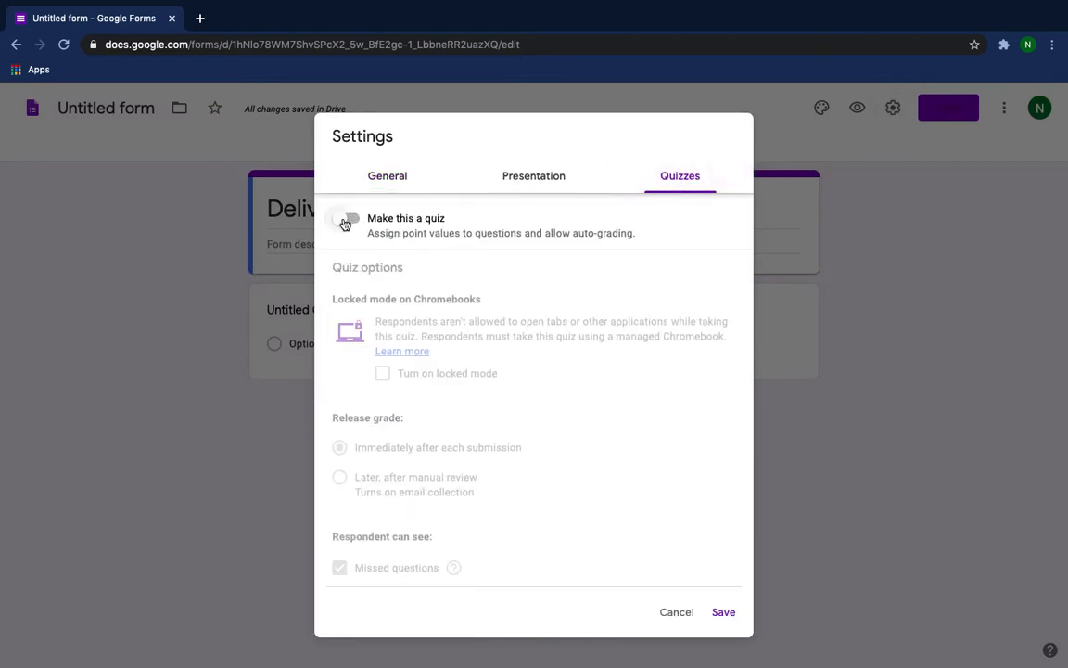
pyautogui.click(347, 219)
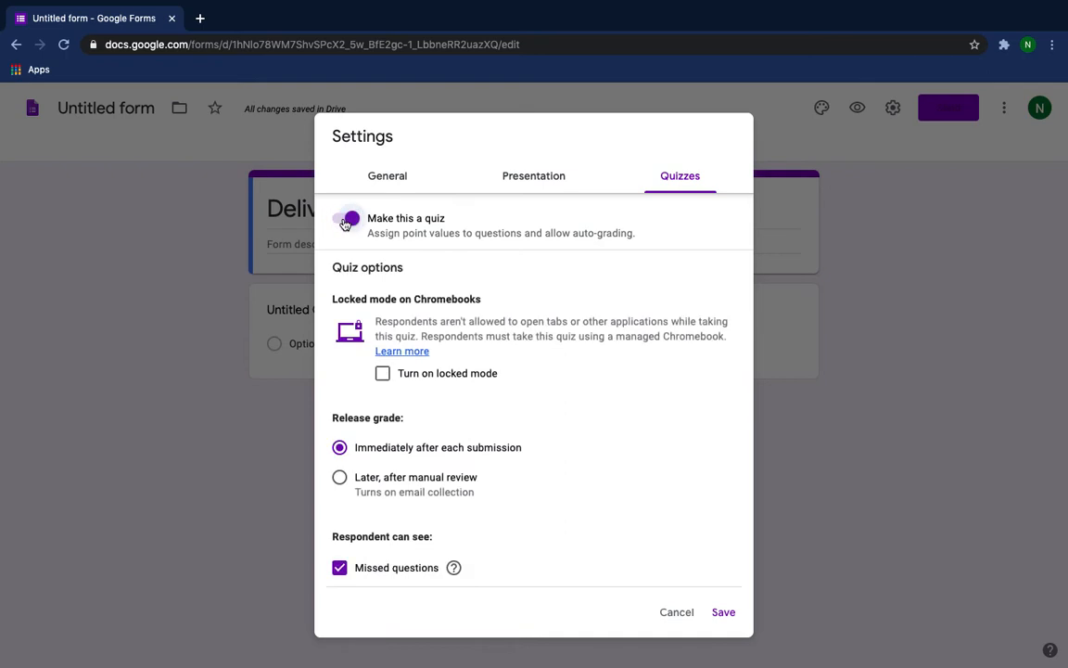
pyautogui.click(724, 614)
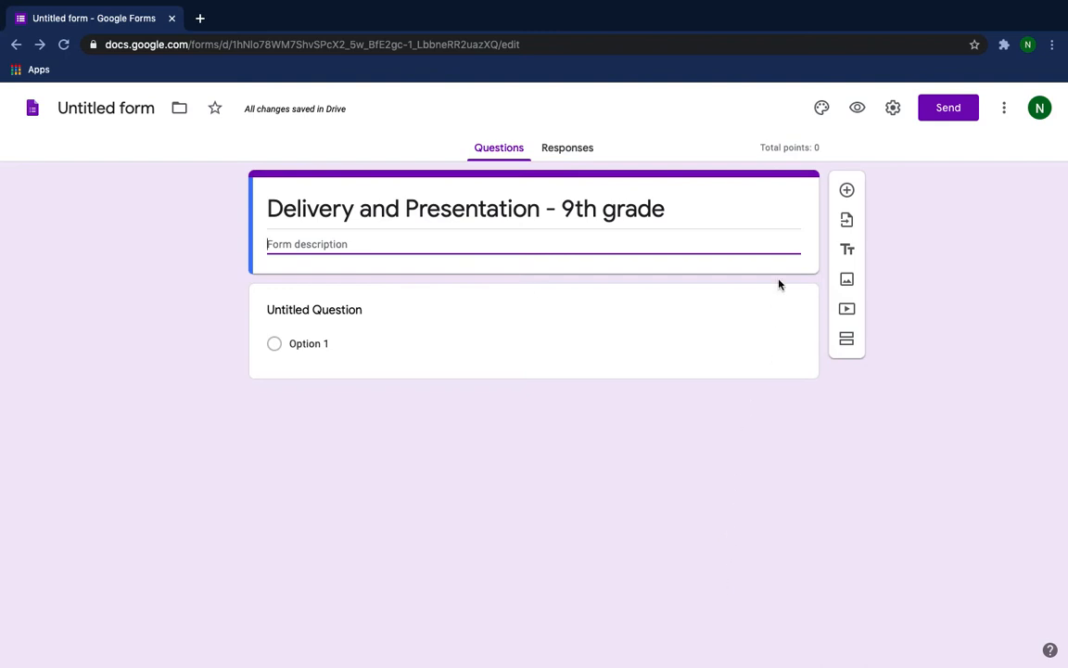
# Insert the dark microphone photo from the Work and School themes as the form's header image.
pyautogui.click(821, 109)
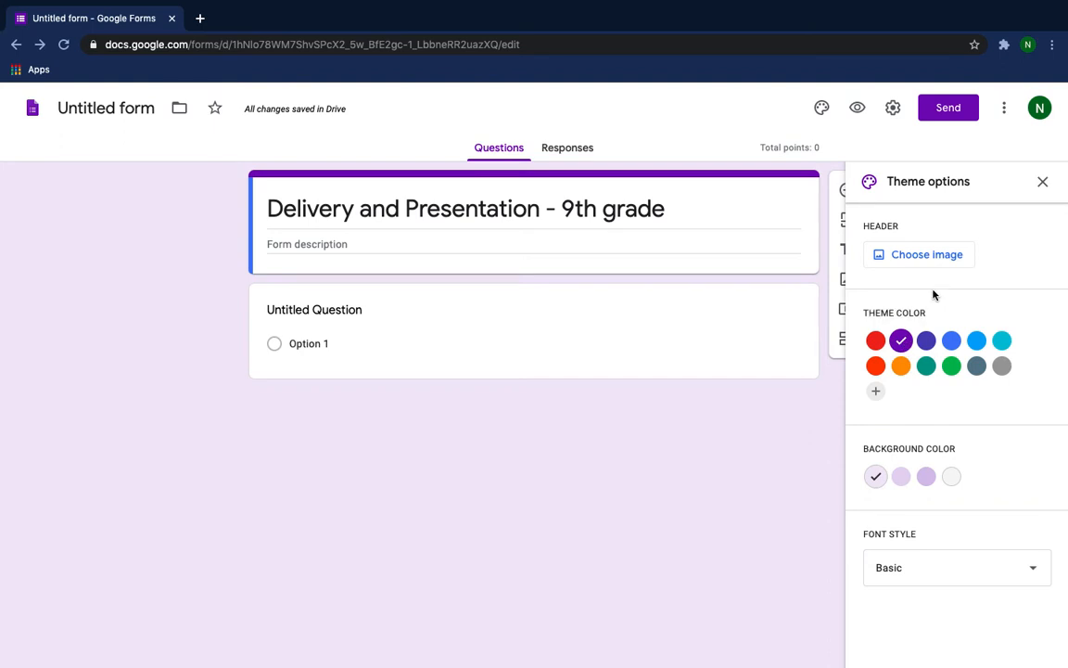
pyautogui.click(918, 262)
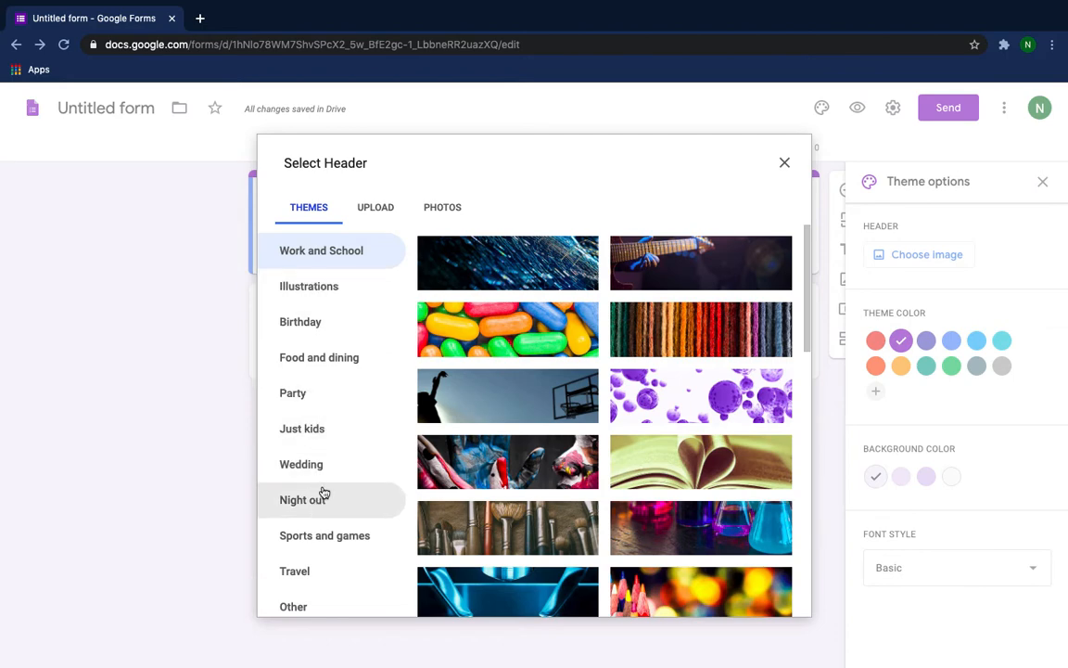
pyautogui.scroll(-1, 590, 410)
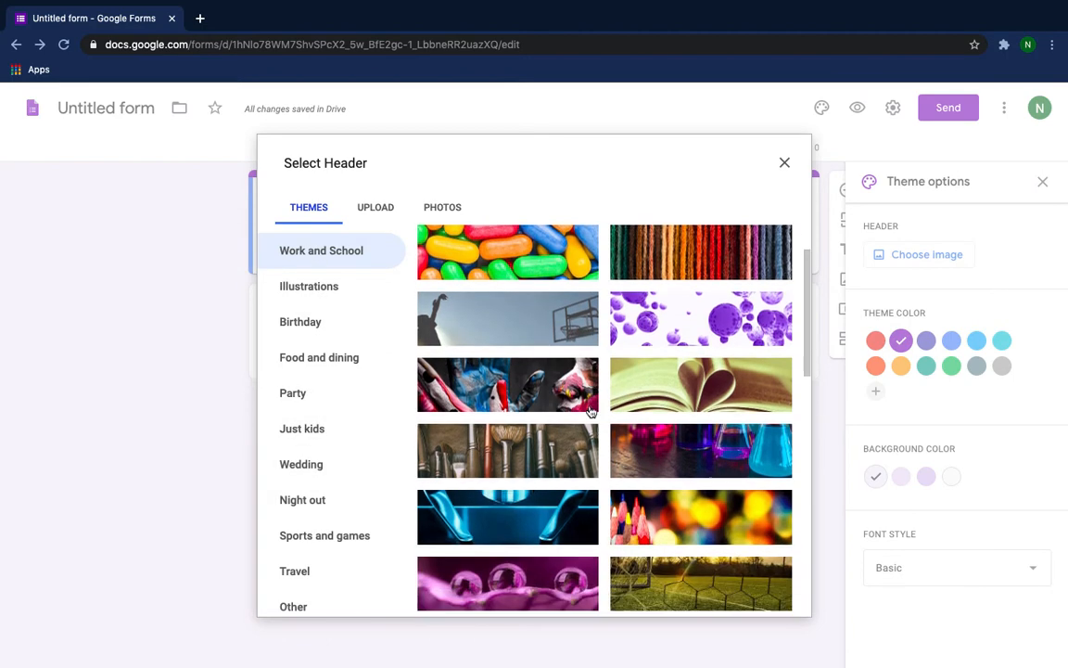
pyautogui.scroll(-6, 590, 410)
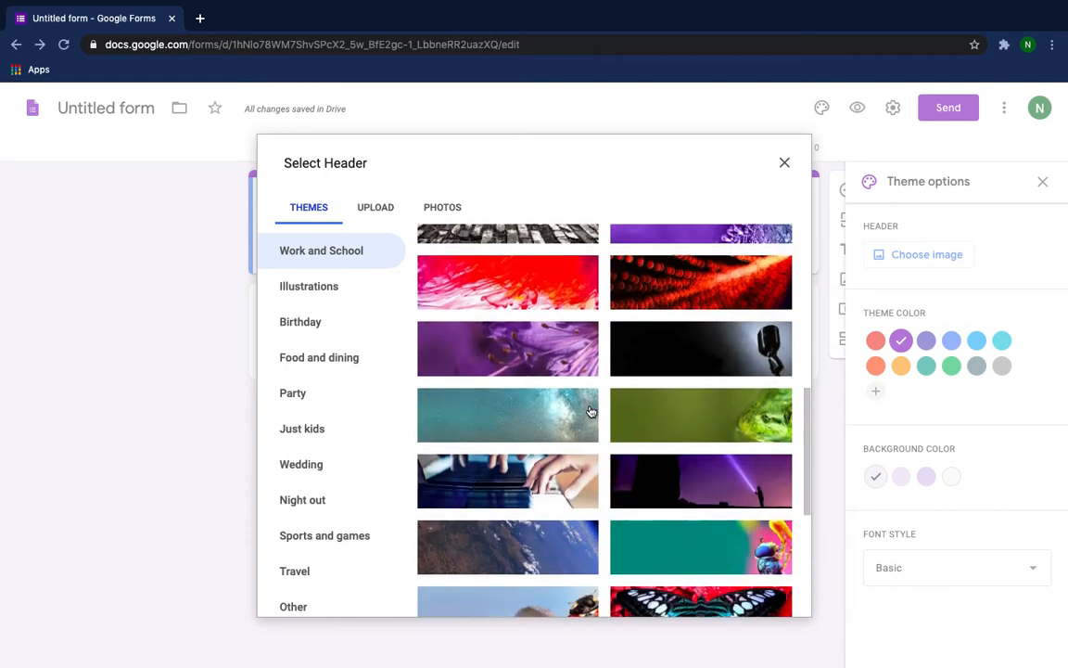
pyautogui.scroll(-4, 590, 410)
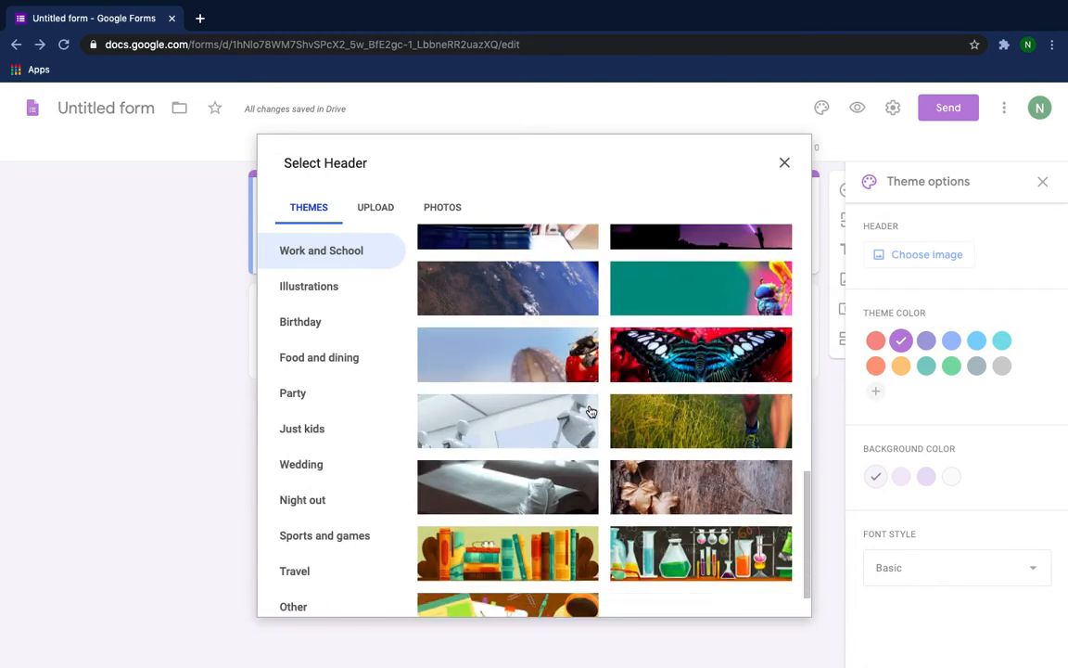
pyautogui.scroll(4, 589, 409)
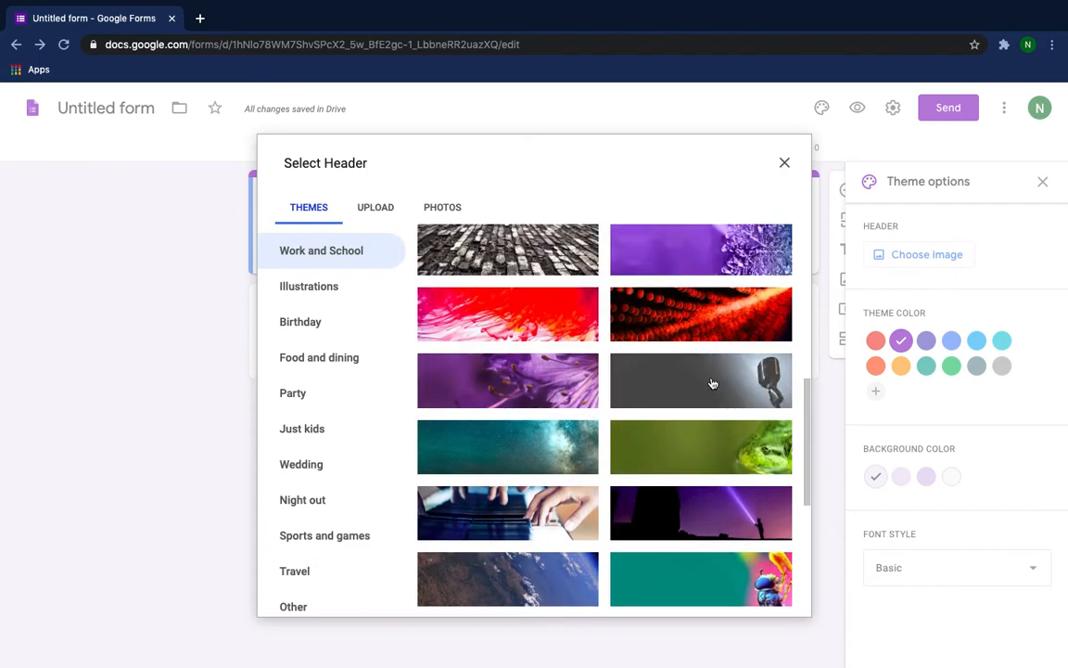
pyautogui.click(711, 380)
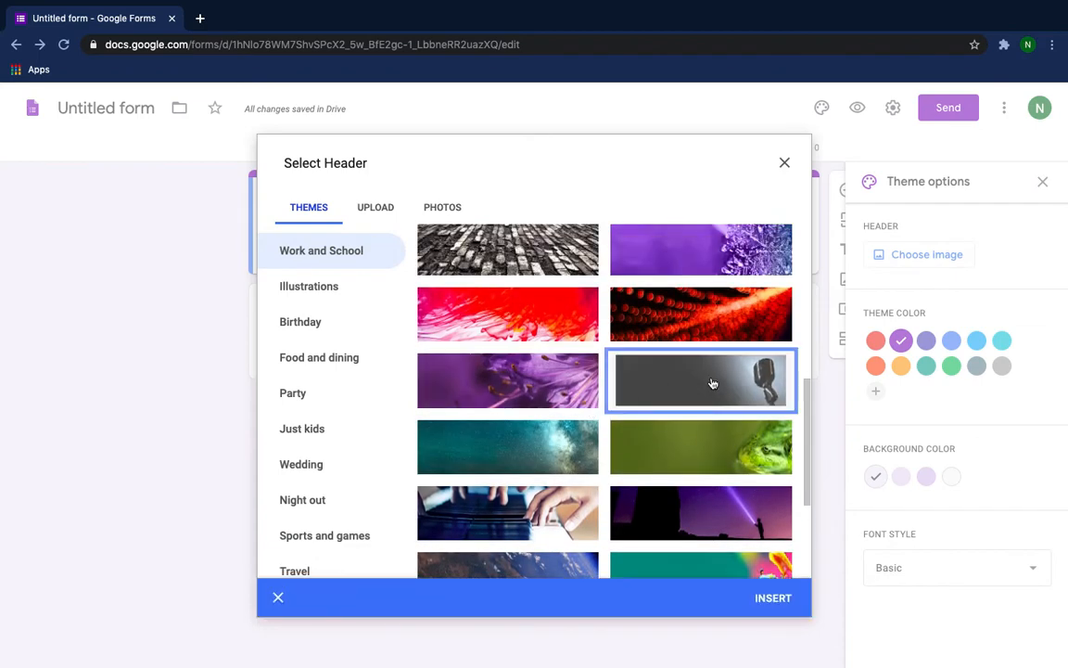
pyautogui.click(774, 598)
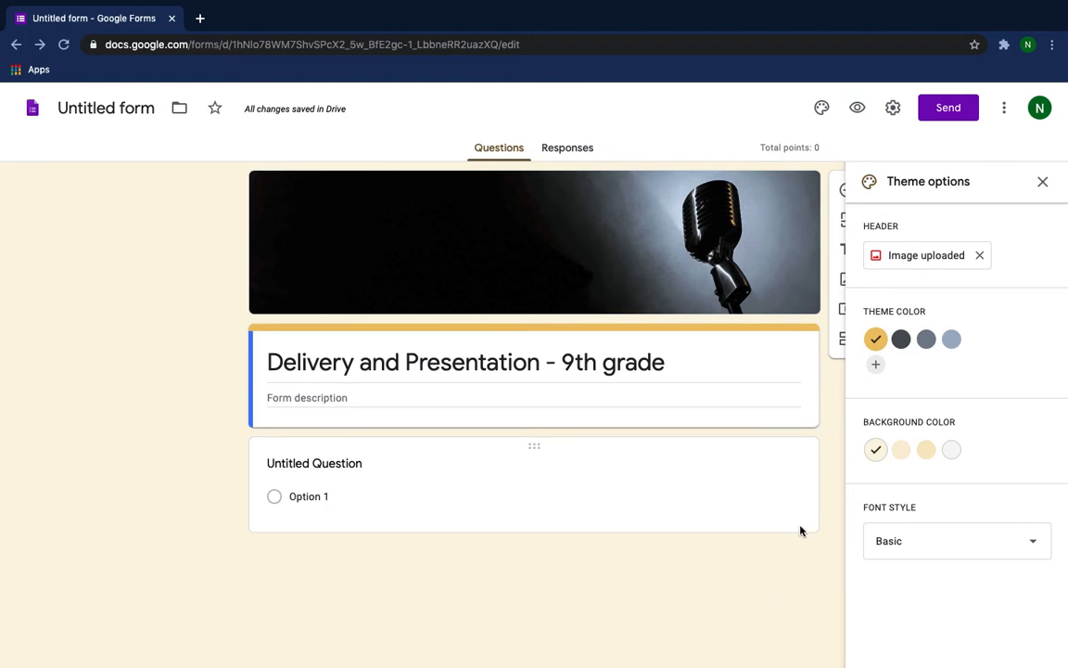
# Set the form's theme color to dark gray and its background to Dark #cacbcc, and close the theme options.
pyautogui.click(901, 342)
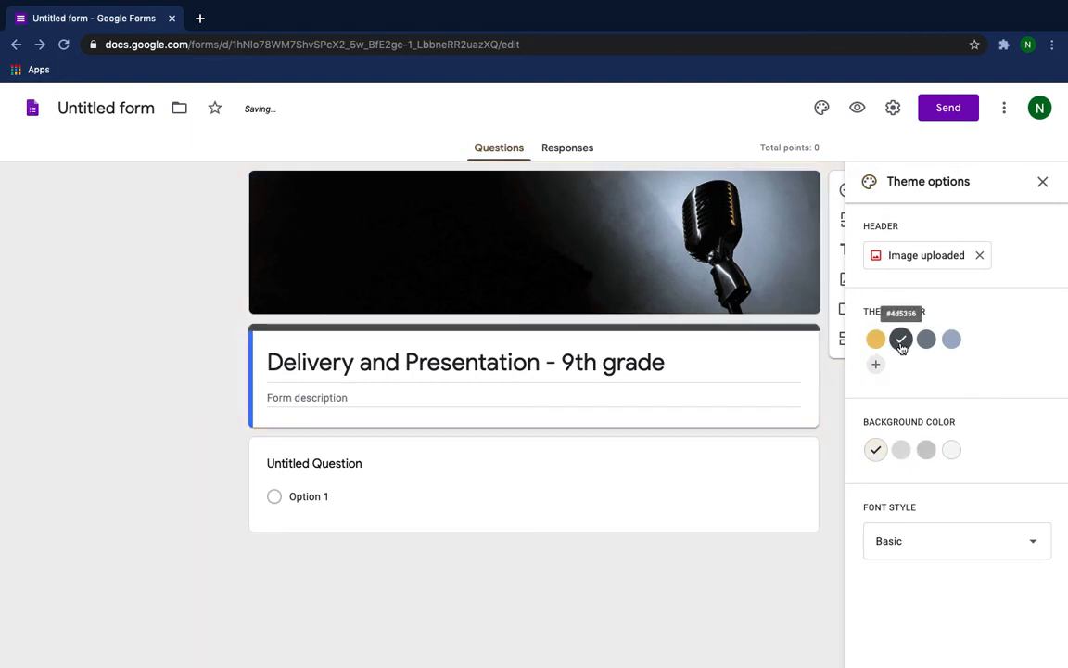
pyautogui.click(926, 451)
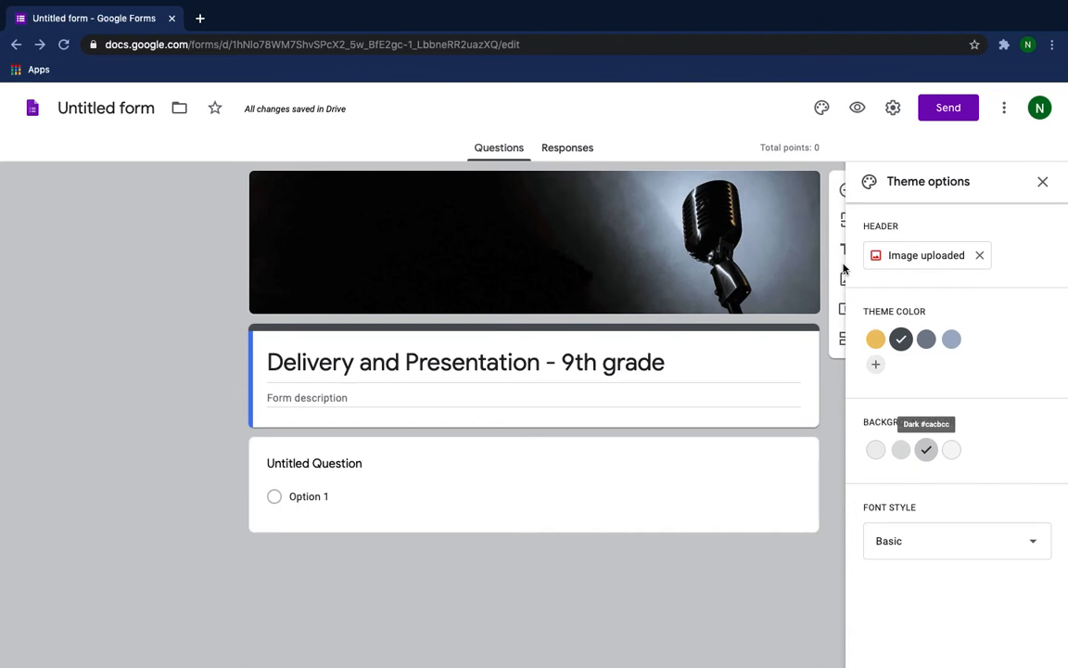
pyautogui.click(1045, 183)
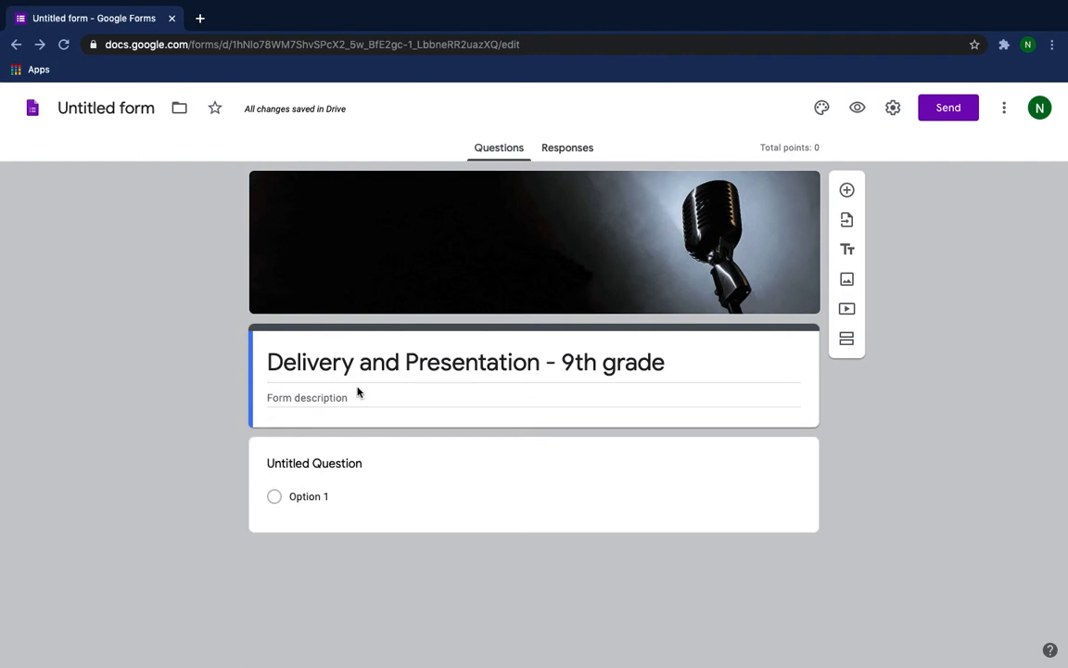
# Paste the quiz instructions as the form description and name the form file "Delivery and Presentation - 9th grade".
pyautogui.click(282, 400)
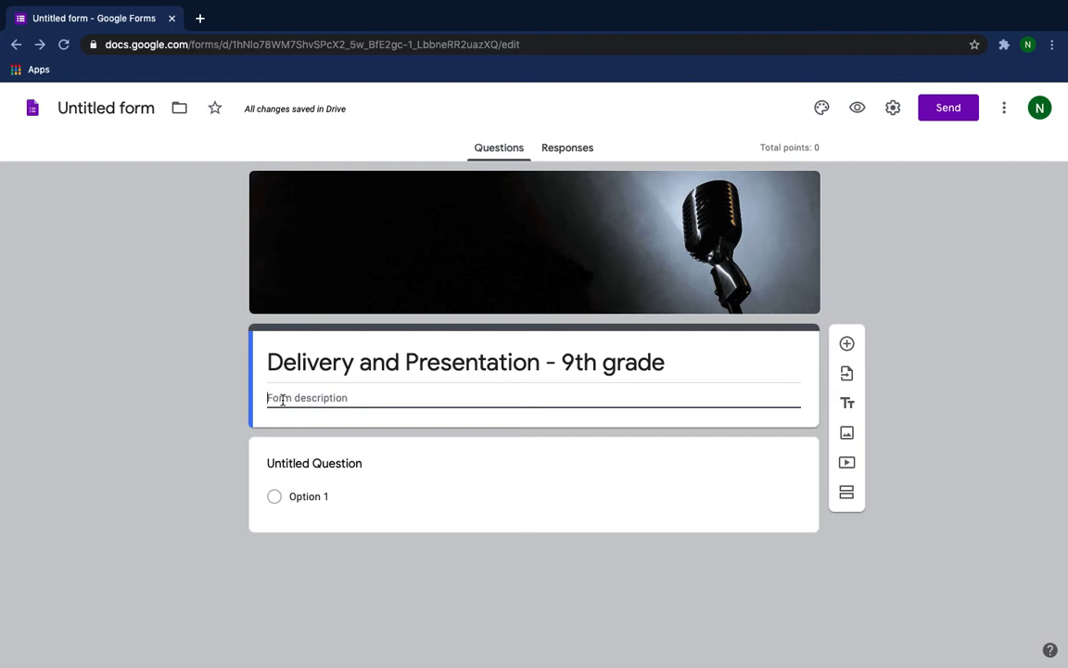
pyautogui.write('This quiz is designed to check your understanding of effective delivery and presentation. Follow the prompts at the end of each section until you have completed the quiz. You will be required to answer each question before you can submit the quiz.')
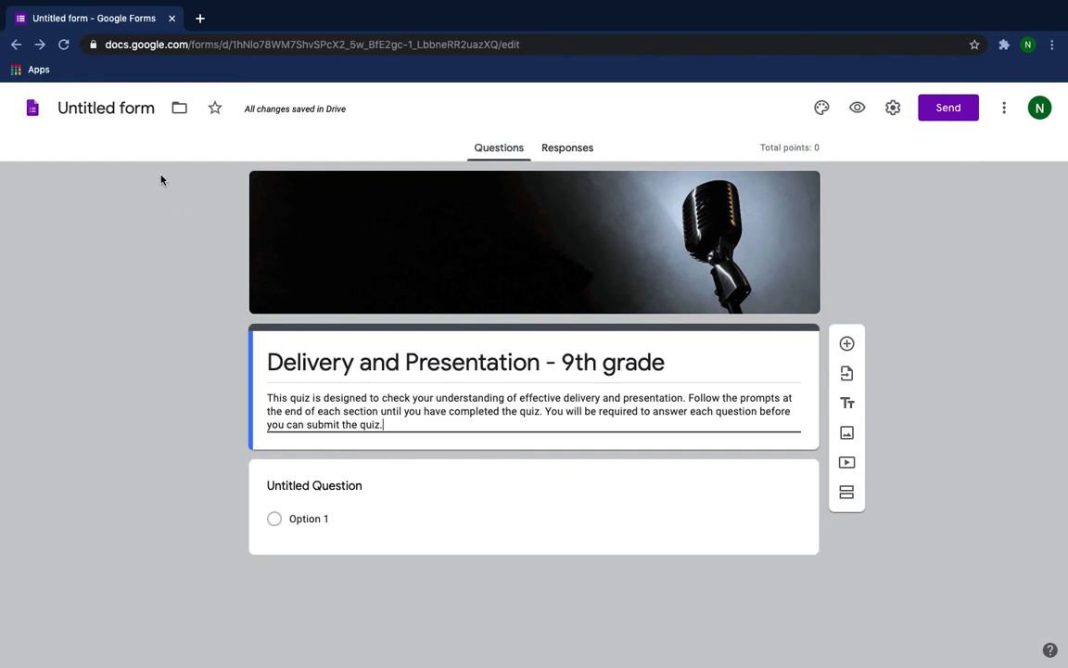
pyautogui.click(117, 109)
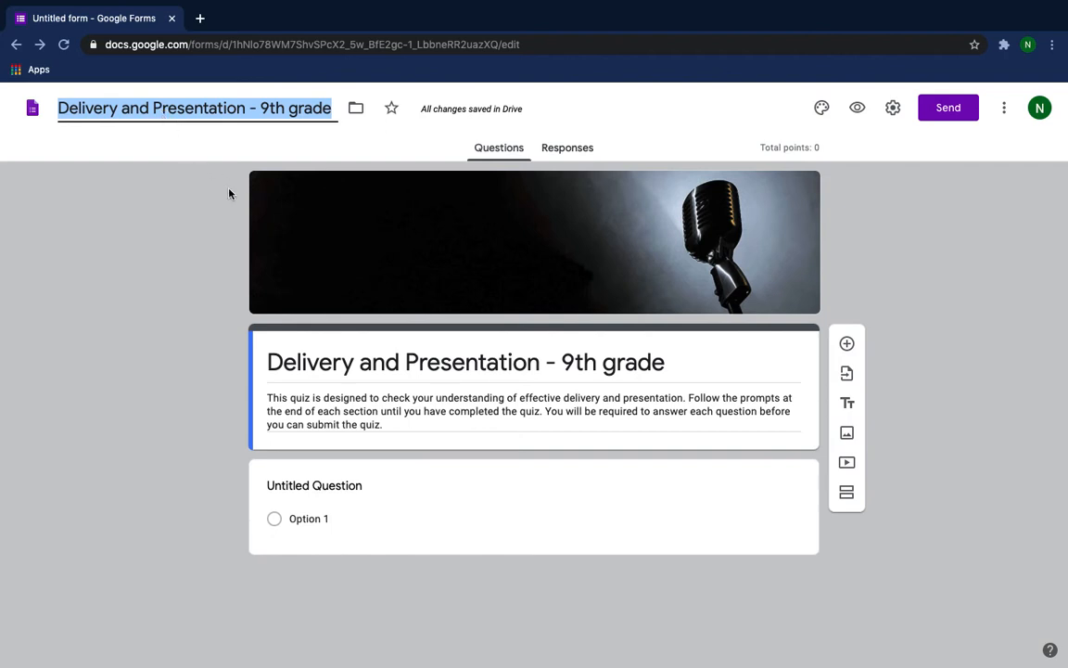
# Make the untitled question a required short-answer question titled "First Name".
pyautogui.click(349, 491)
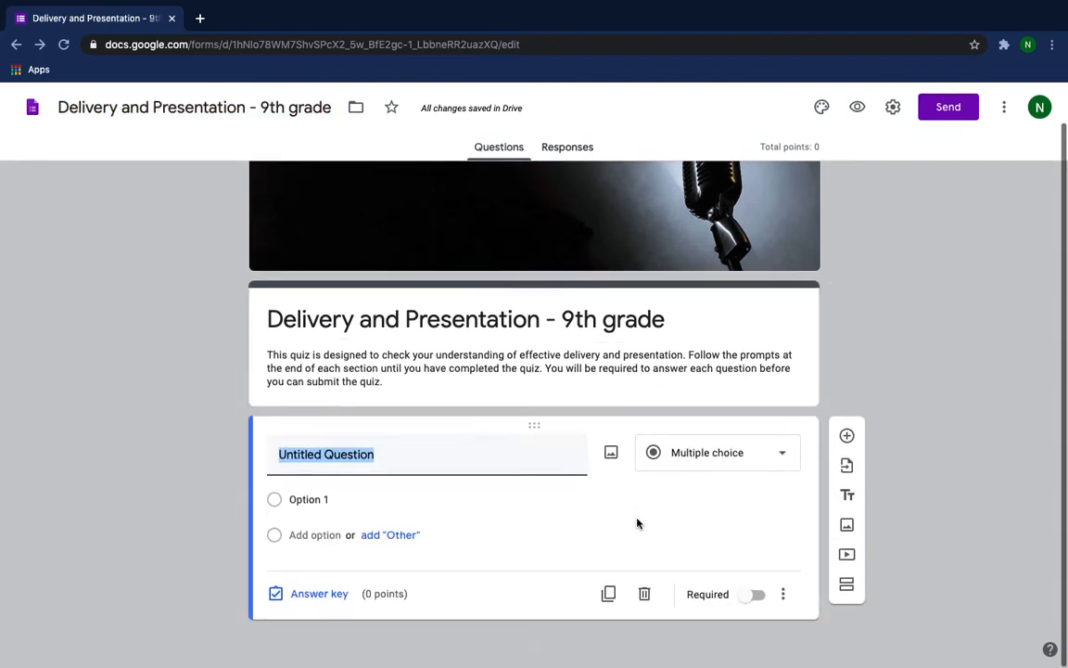
pyautogui.click(780, 455)
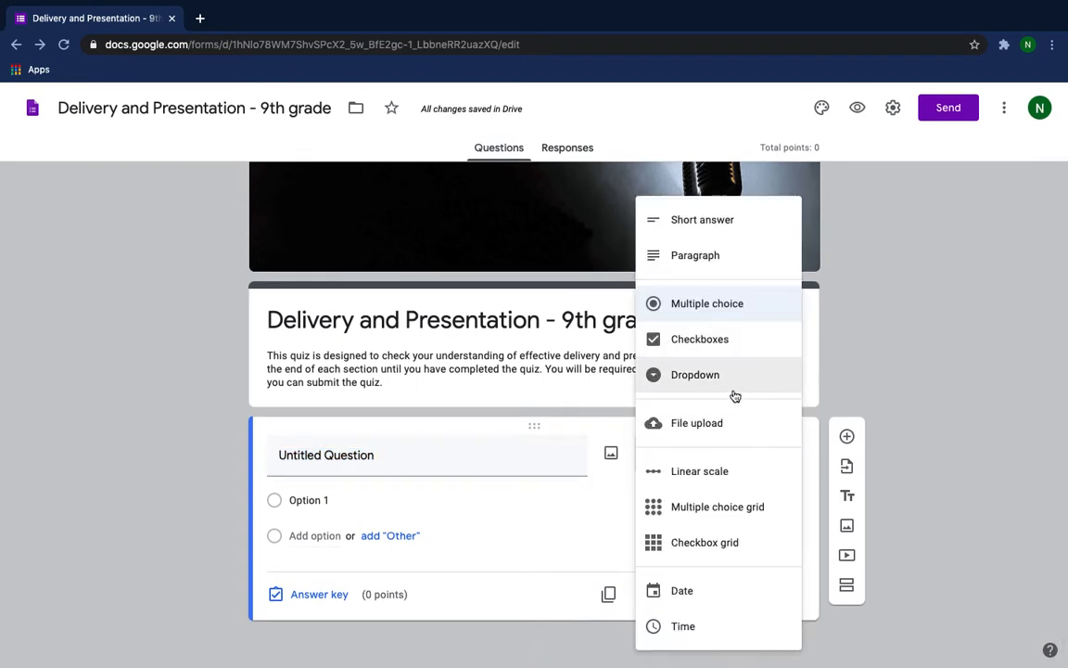
pyautogui.click(693, 224)
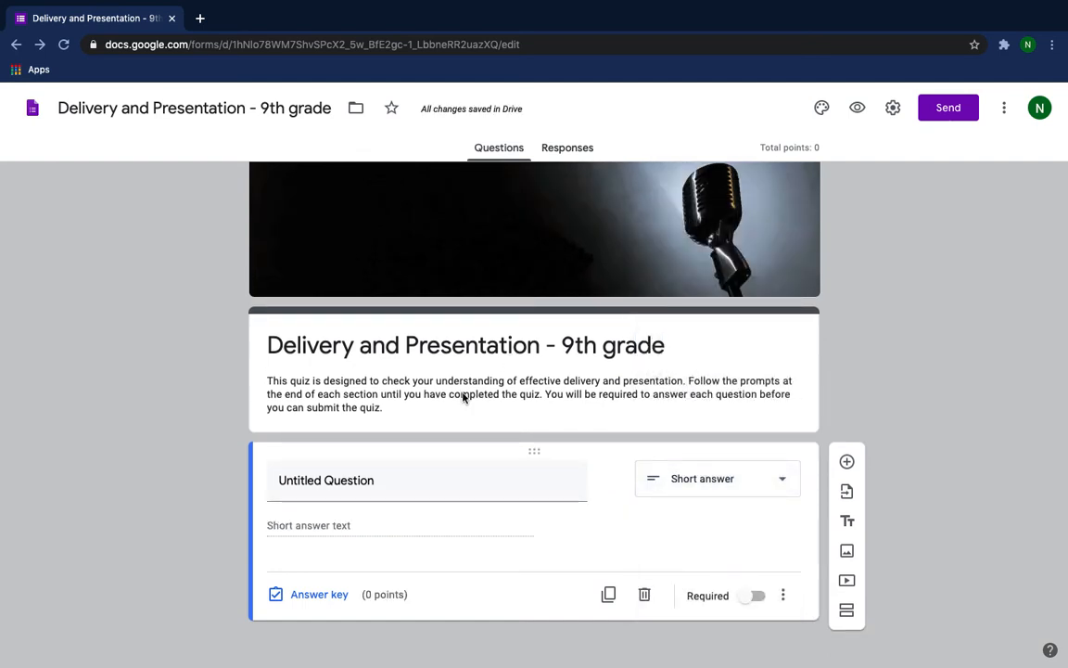
pyautogui.click(398, 486)
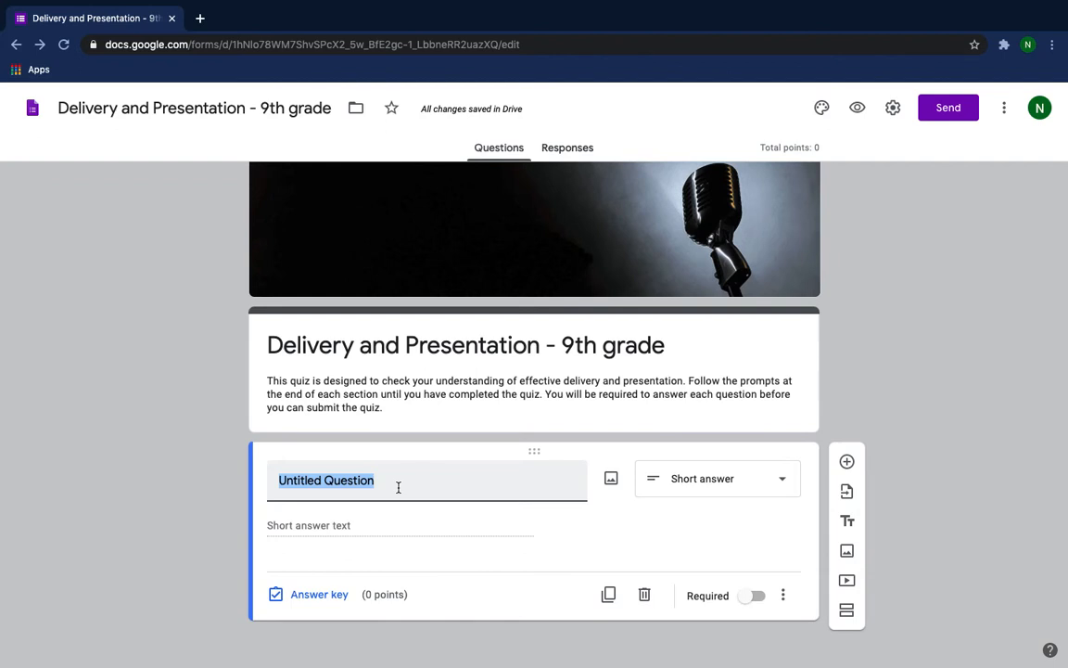
pyautogui.write('Firs')
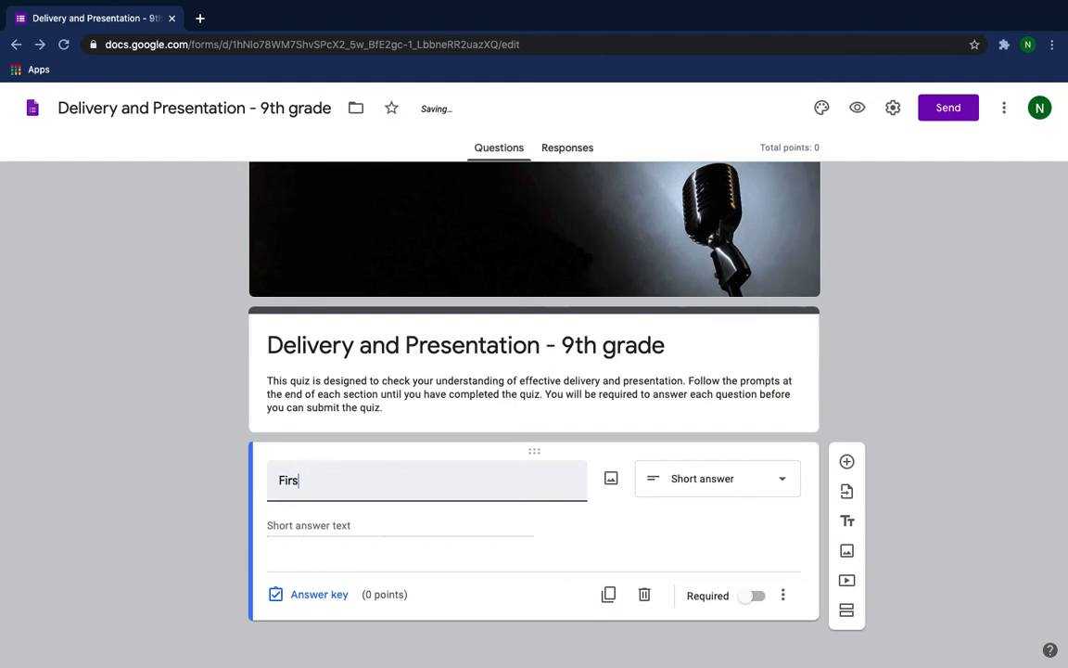
pyautogui.write('t')
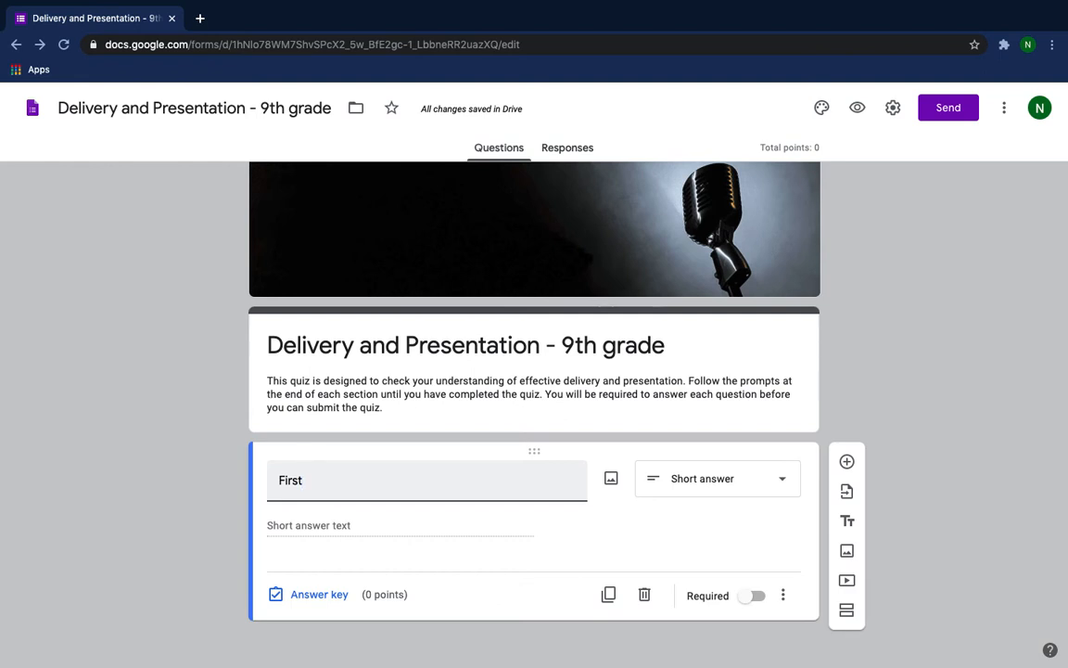
pyautogui.write('Name')
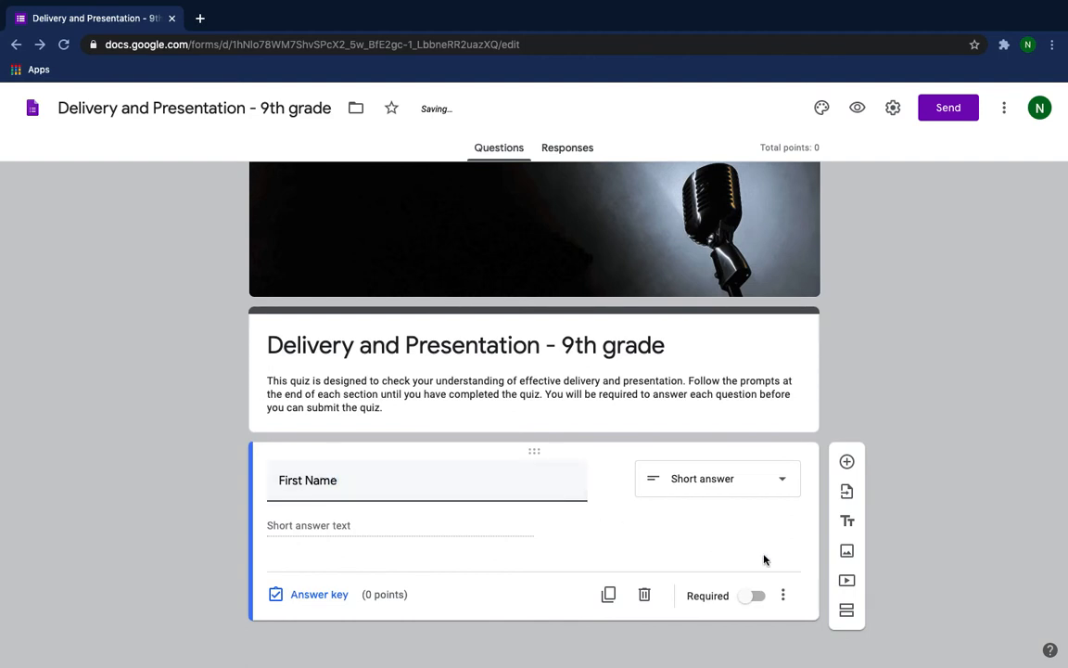
pyautogui.click(748, 600)
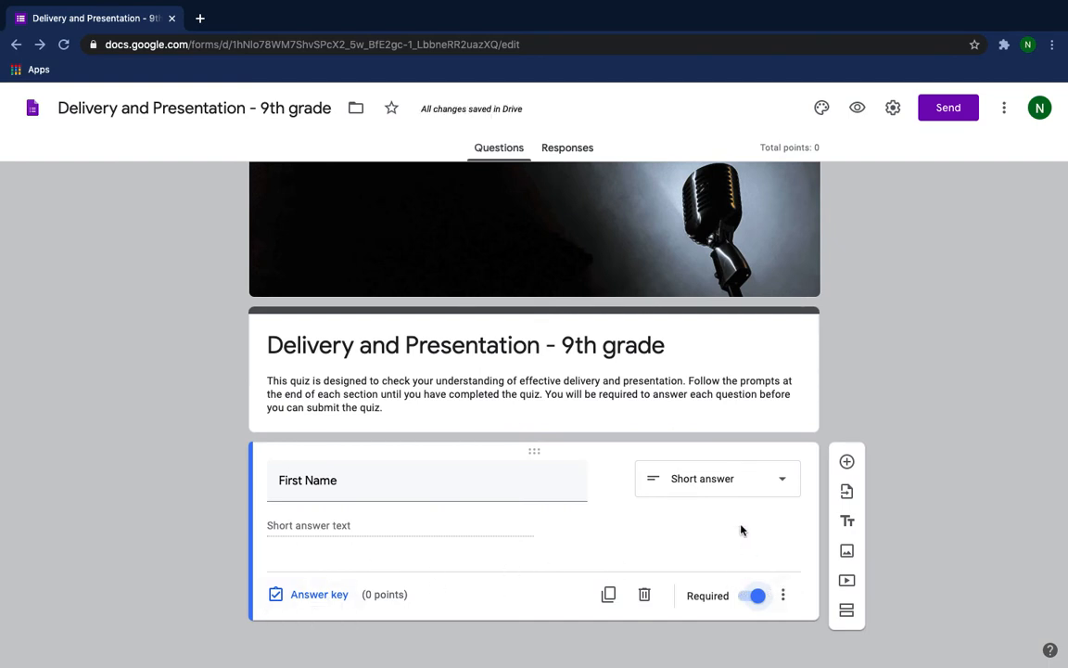
# Add a required short-answer question titled "Last Name" below the First Name question.
pyautogui.click(846, 463)
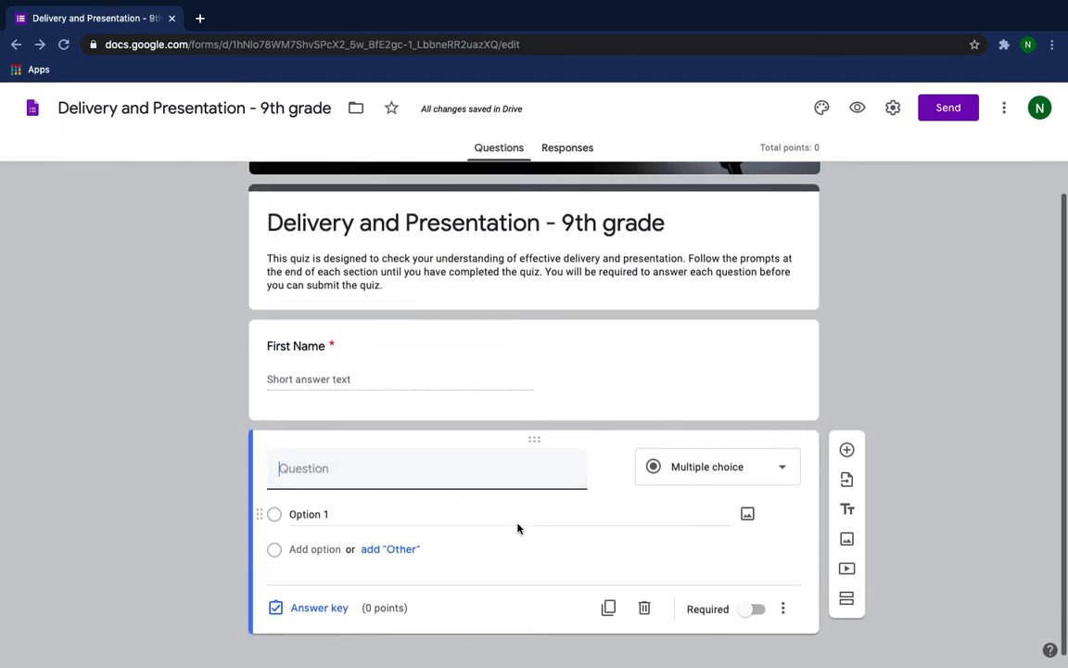
pyautogui.write('Last ')
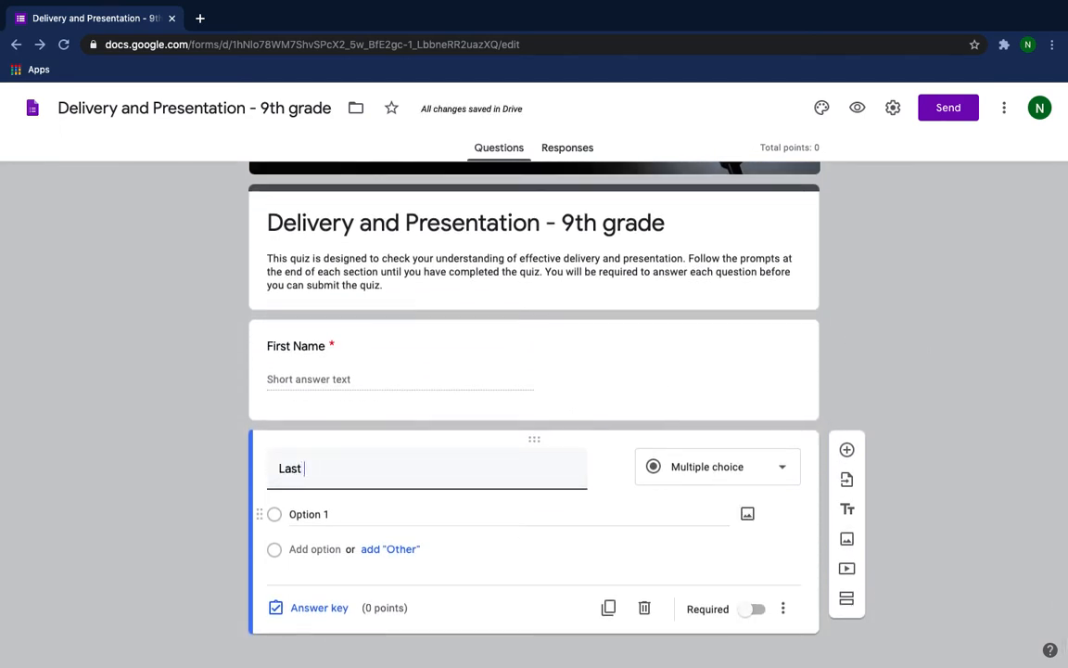
pyautogui.write('Name')
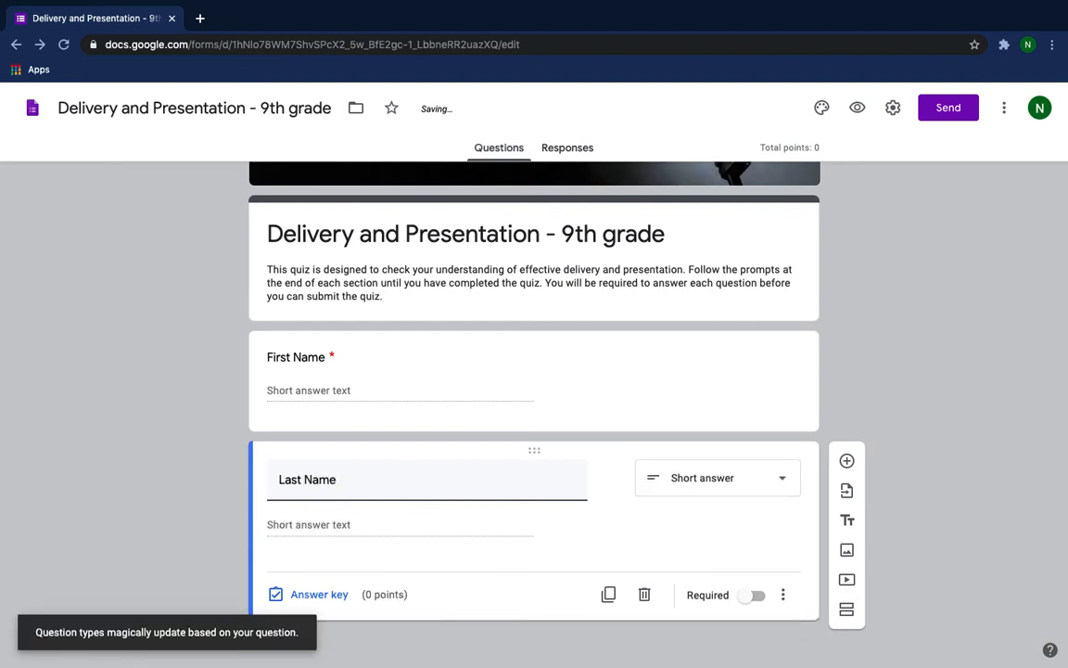
pyautogui.click(744, 601)
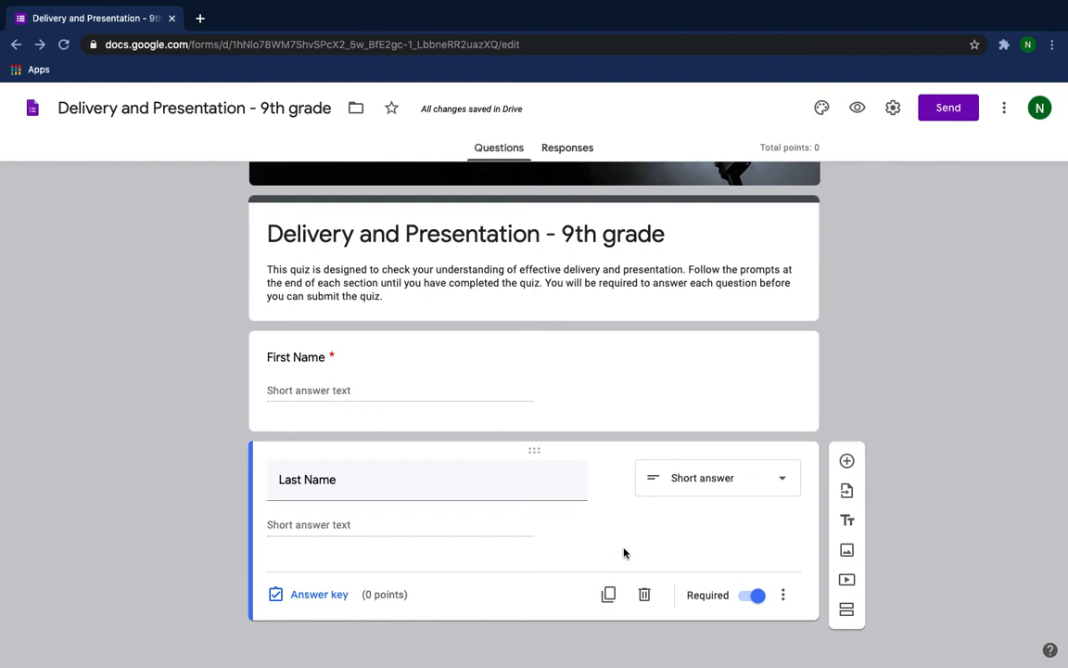
# Add a new section to the form directly after the title and description block.
pyautogui.scroll(2, 879, 271)
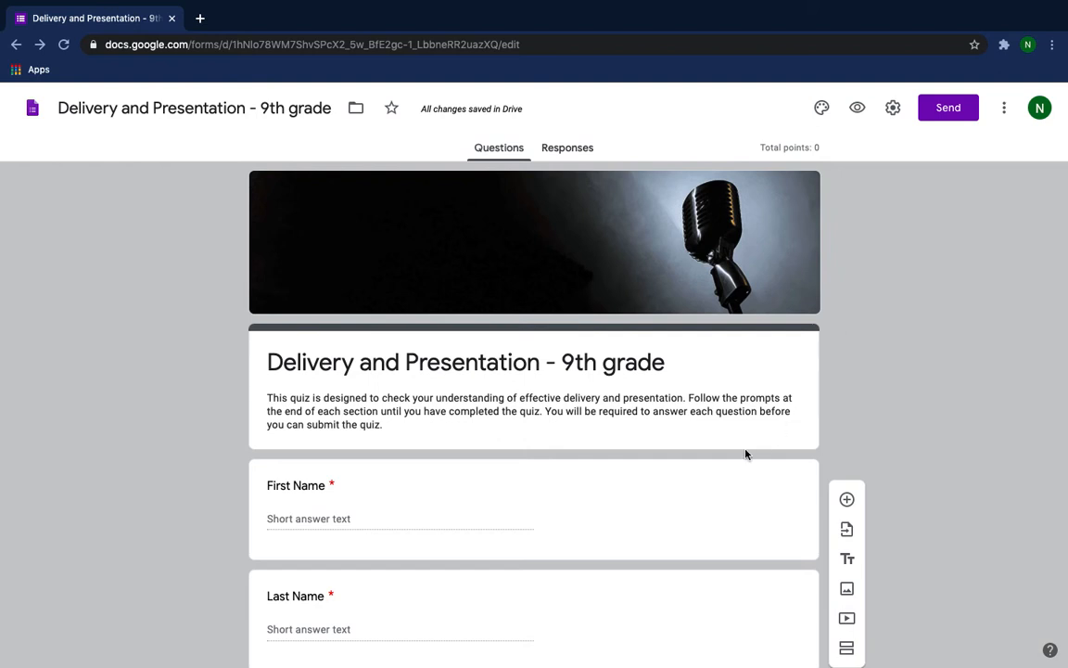
pyautogui.scroll(-1, 734, 461)
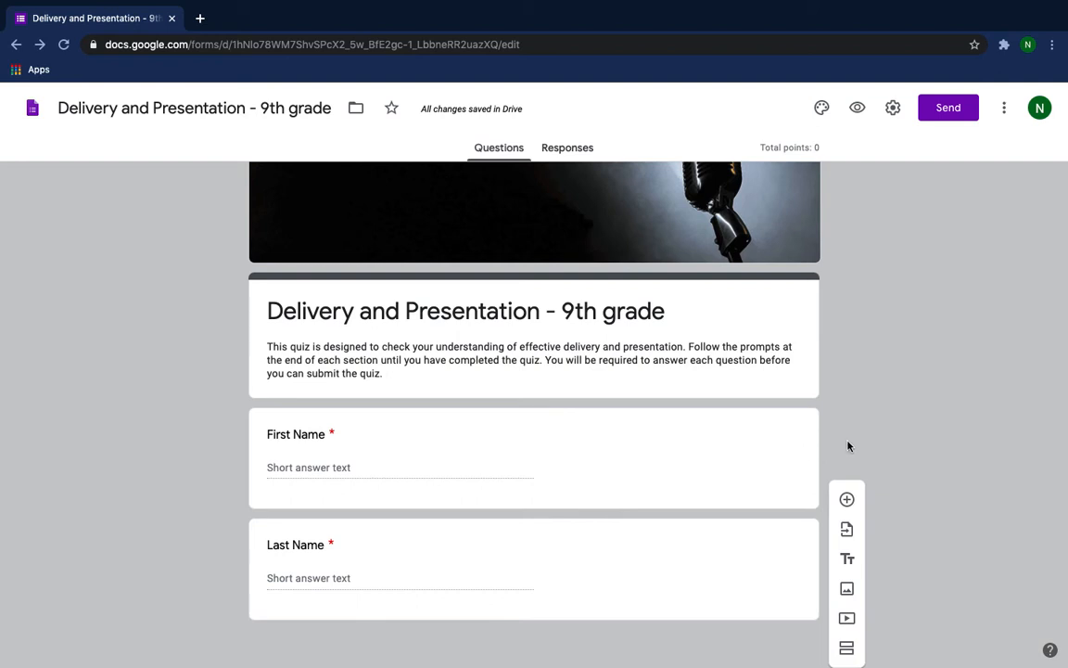
pyautogui.scroll(-1, 905, 428)
pyautogui.click(847, 648)
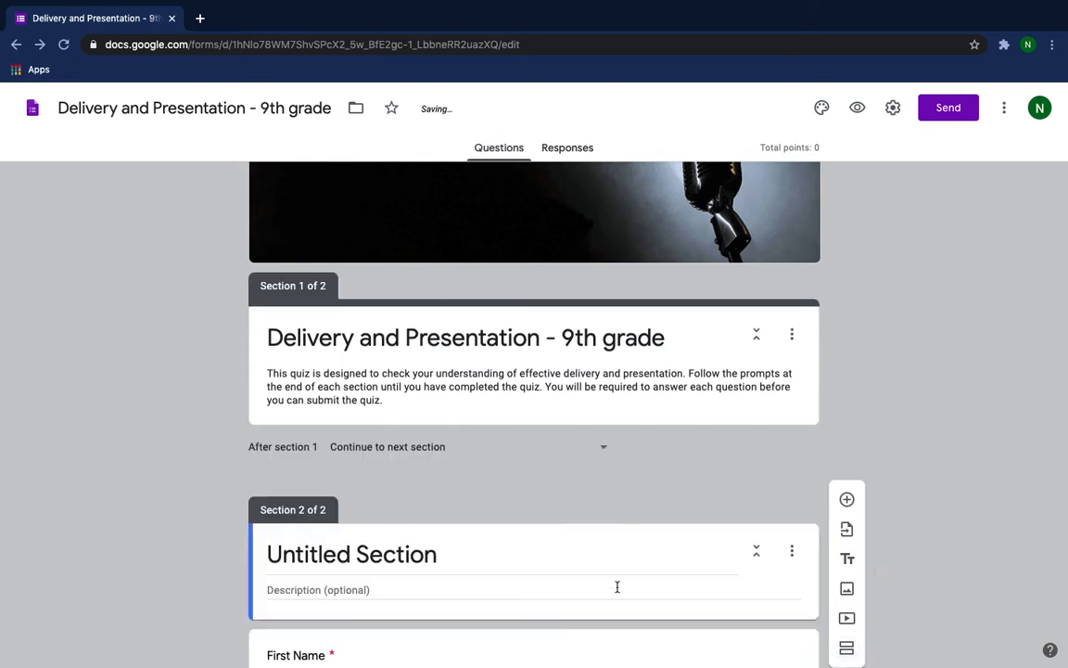
# Move the First Name question from section 2 into section 1, under the quiz description.
pyautogui.scroll(-3, 618, 587)
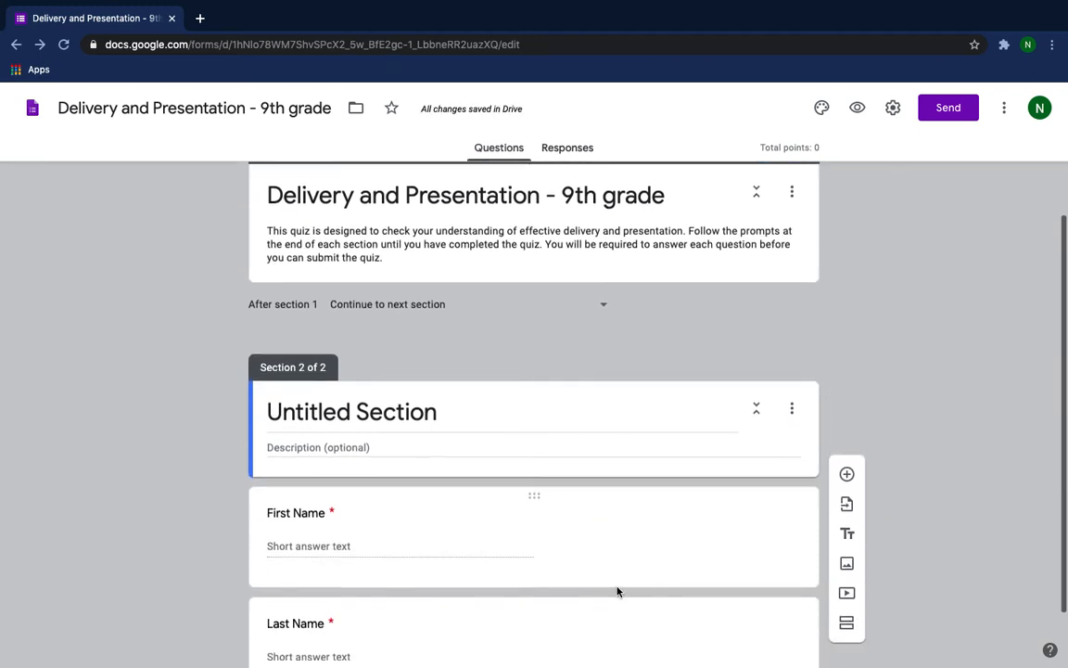
pyautogui.scroll(-1, 618, 590)
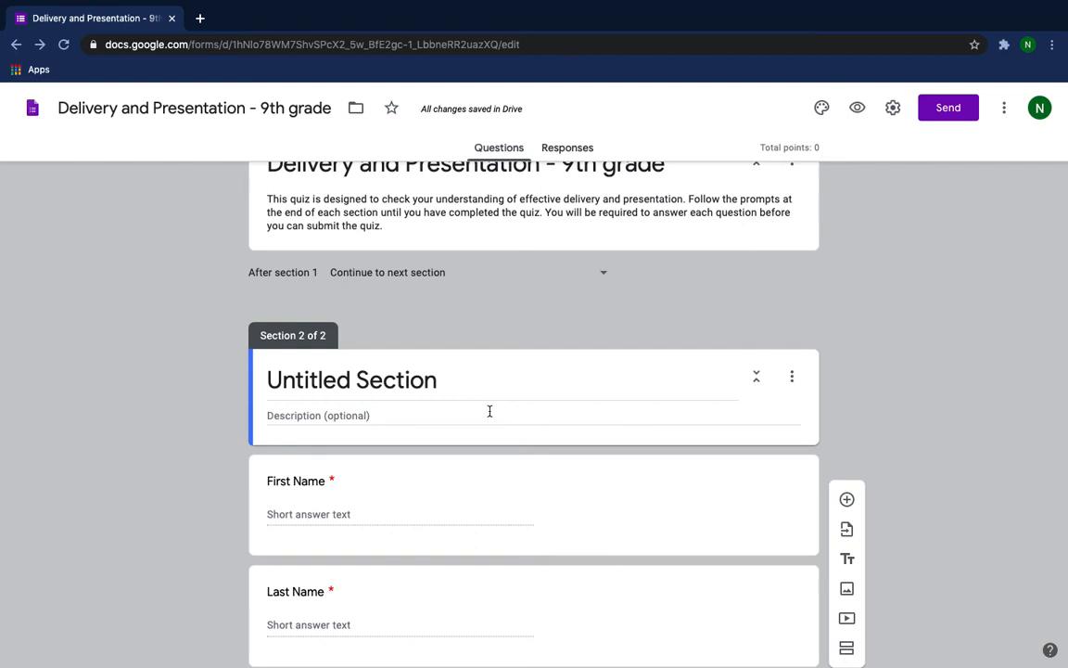
pyautogui.scroll(1, 508, 488)
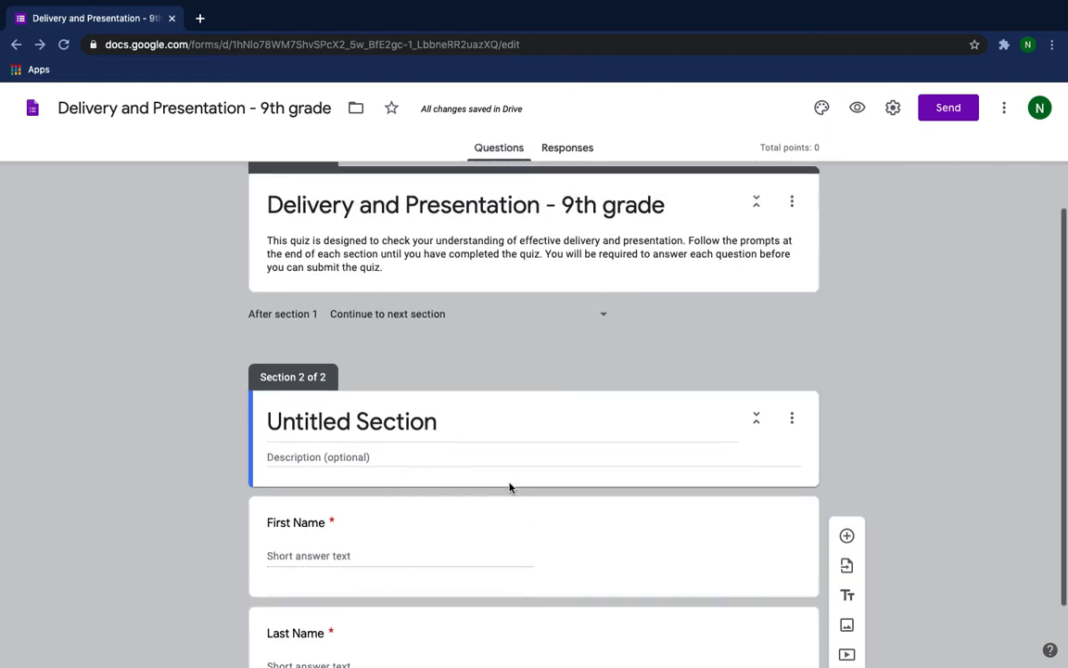
pyautogui.scroll(-2, 508, 487)
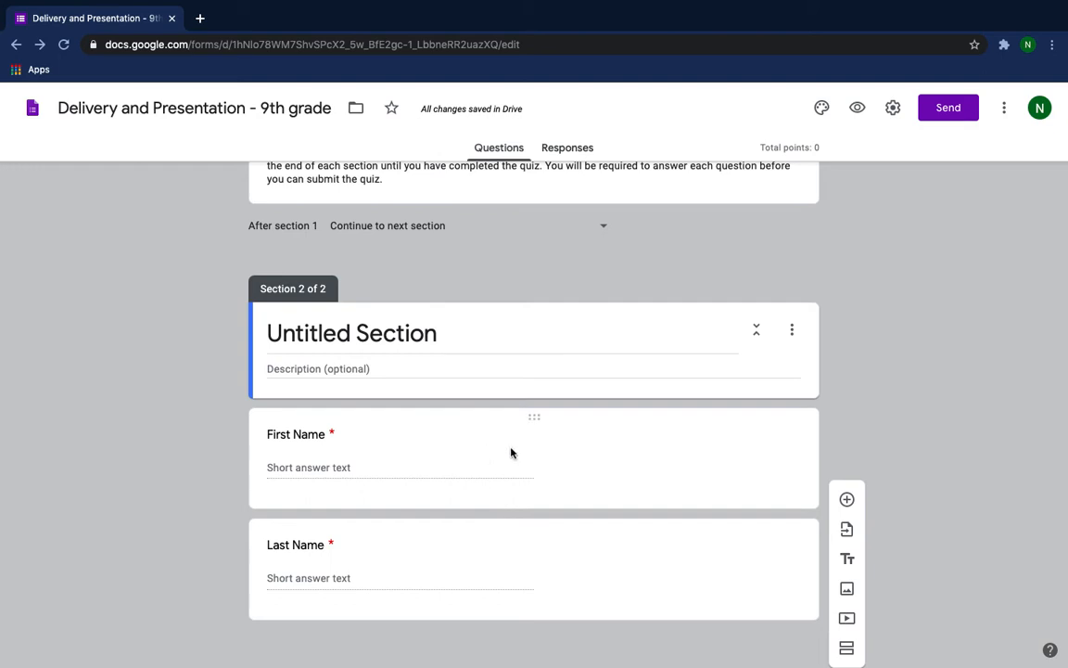
pyautogui.scroll(1, 526, 416)
pyautogui.scroll(1, 526, 417)
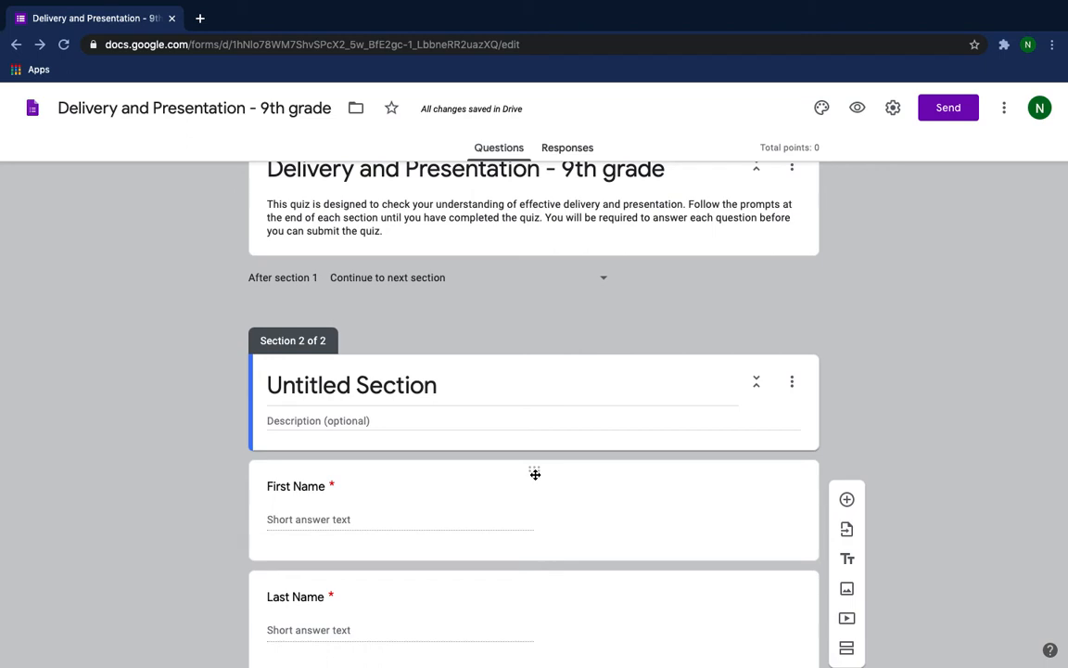
pyautogui.scroll(3, 548, 384)
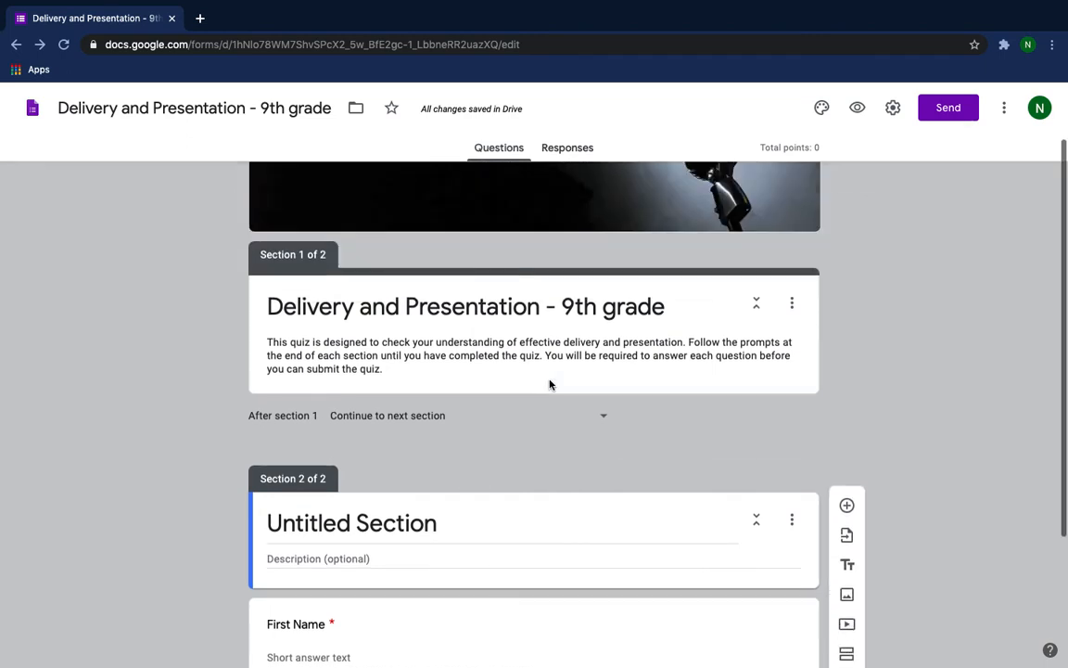
pyautogui.scroll(-4, 528, 465)
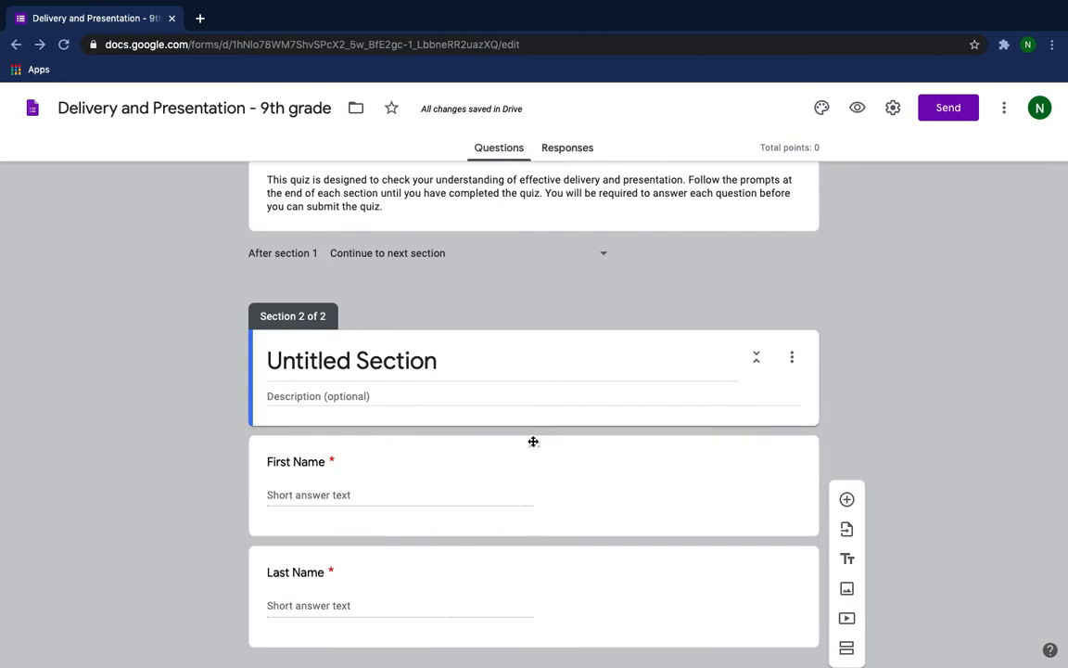
pyautogui.moveTo(534, 441); pyautogui.dragTo(546, 293)
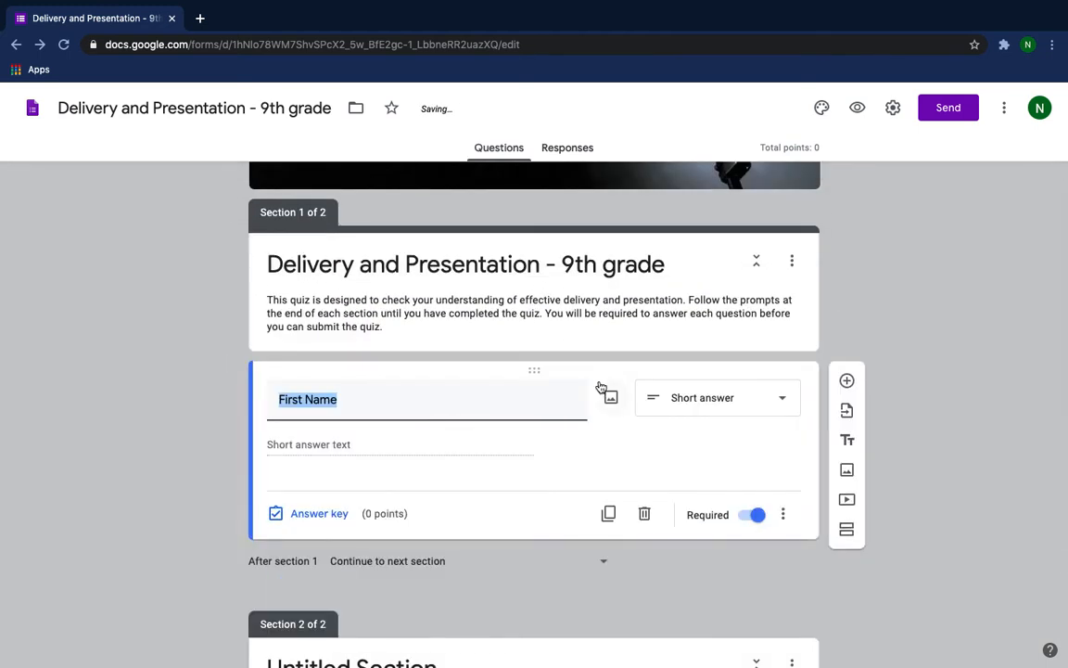
# Move the Last Name question from section 2 into section 1, below the First Name question.
pyautogui.scroll(-3, 602, 389)
pyautogui.scroll(-1, 601, 386)
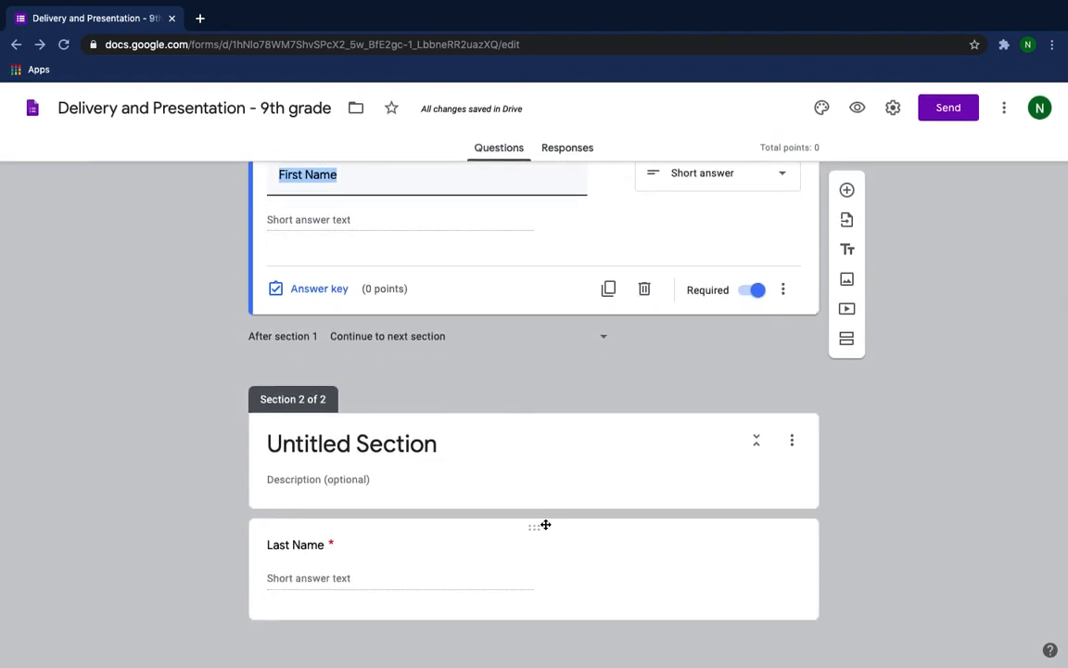
pyautogui.moveTo(534, 533); pyautogui.dragTo(555, 358)
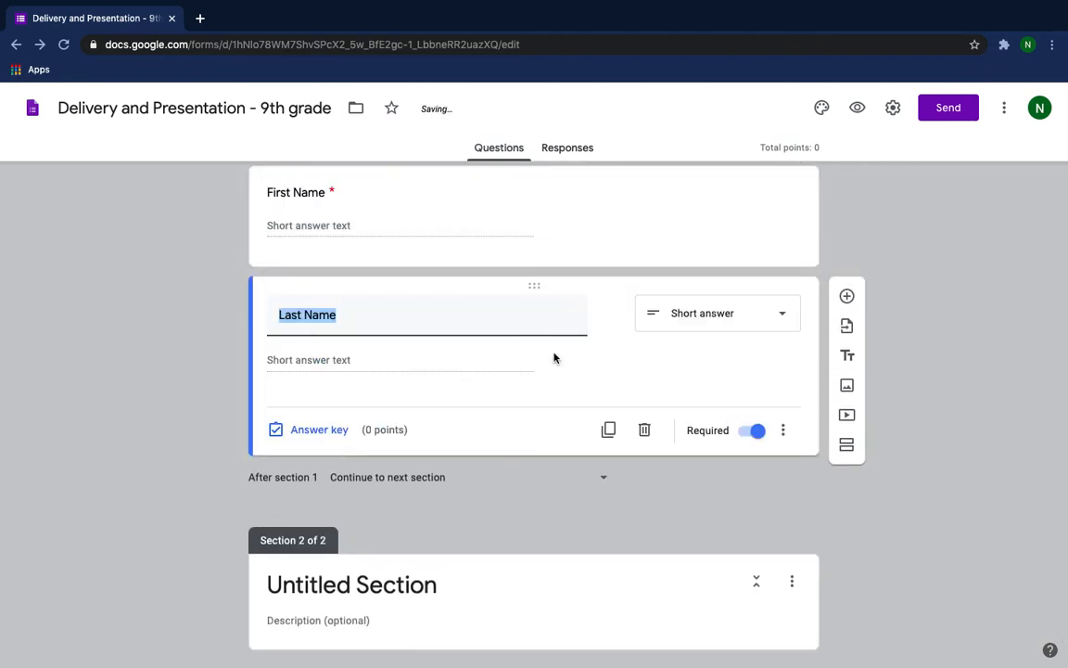
# Title the second section "Knowledge".
pyautogui.scroll(1, 501, 263)
pyautogui.scroll(1, 502, 263)
pyautogui.scroll(-3, 502, 260)
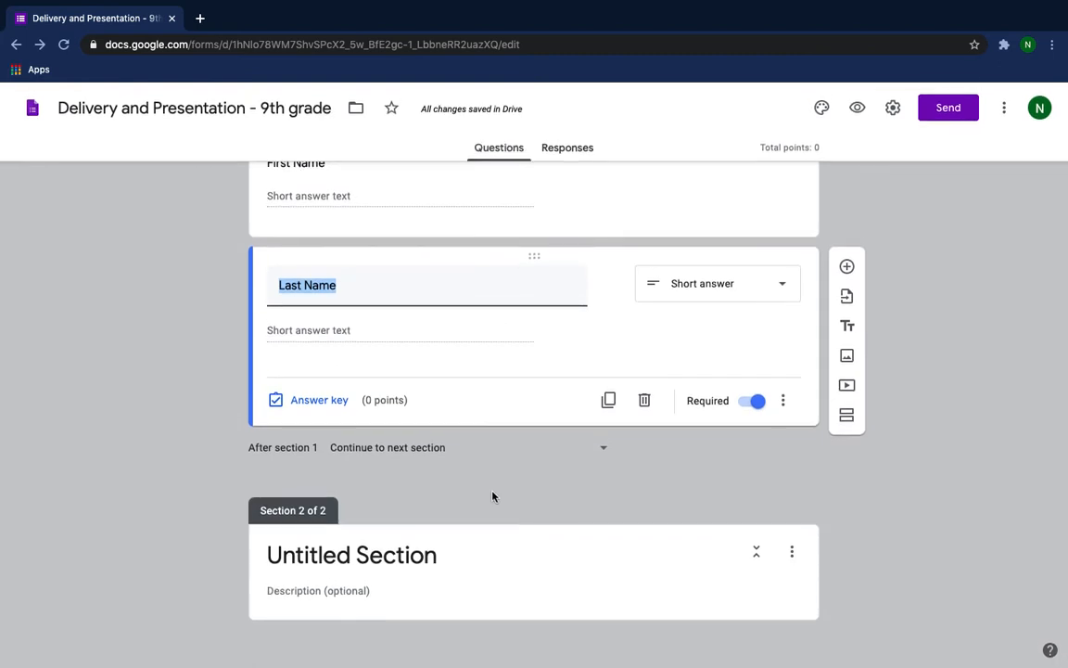
pyautogui.click(394, 556)
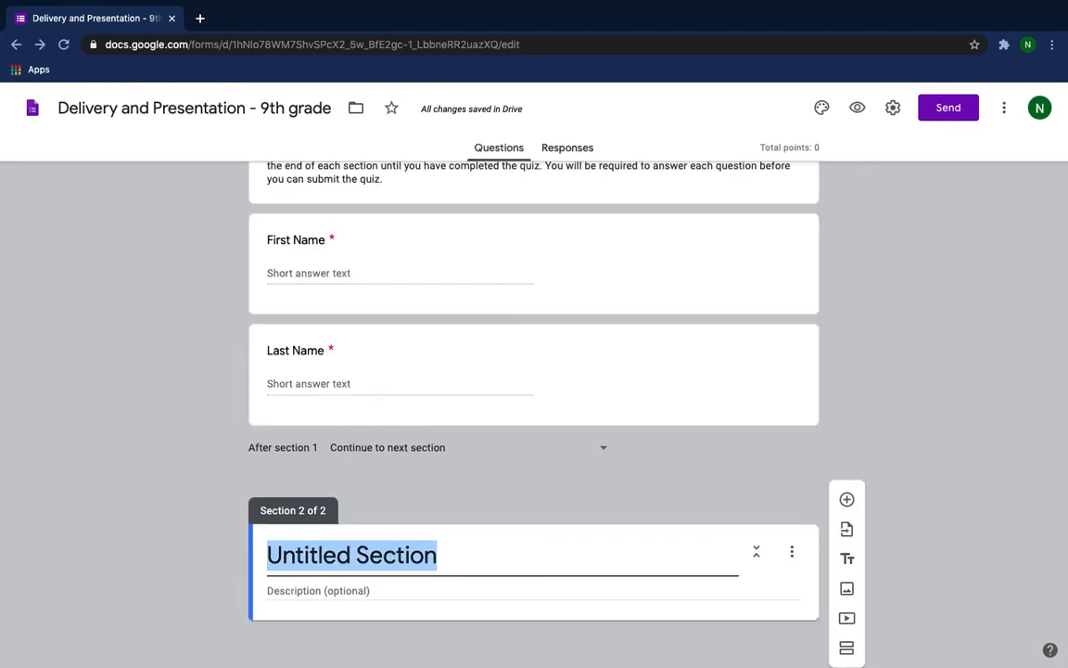
pyautogui.write('Knowle')
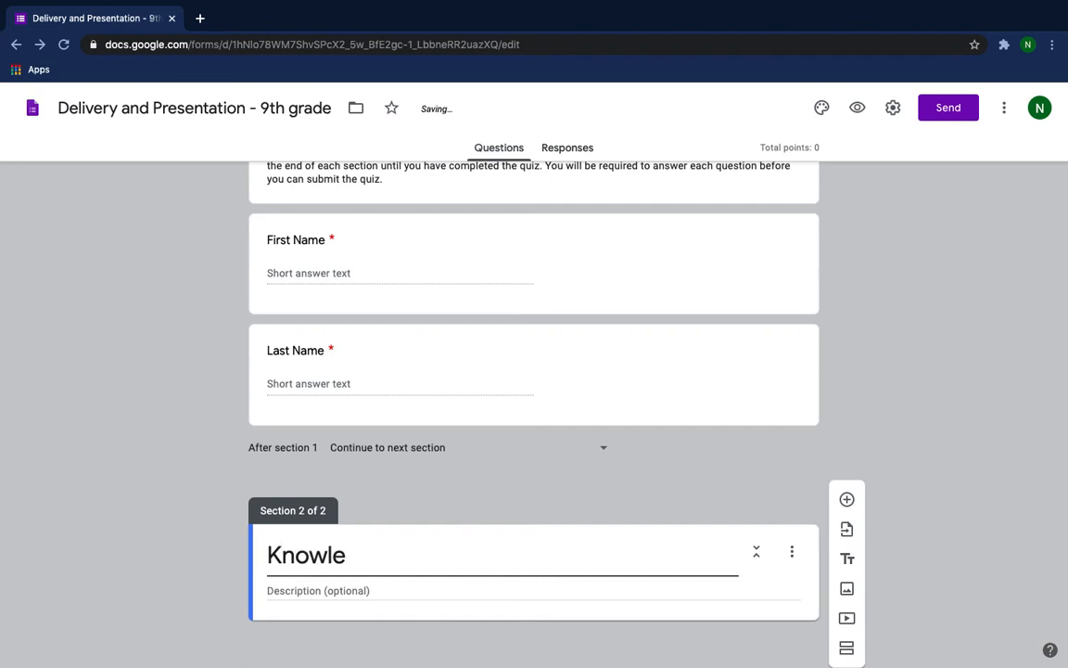
pyautogui.write('dge')
# Enter "Multiple Choice and Matching section" as the description of the Knowledge section.
pyautogui.click(317, 593)
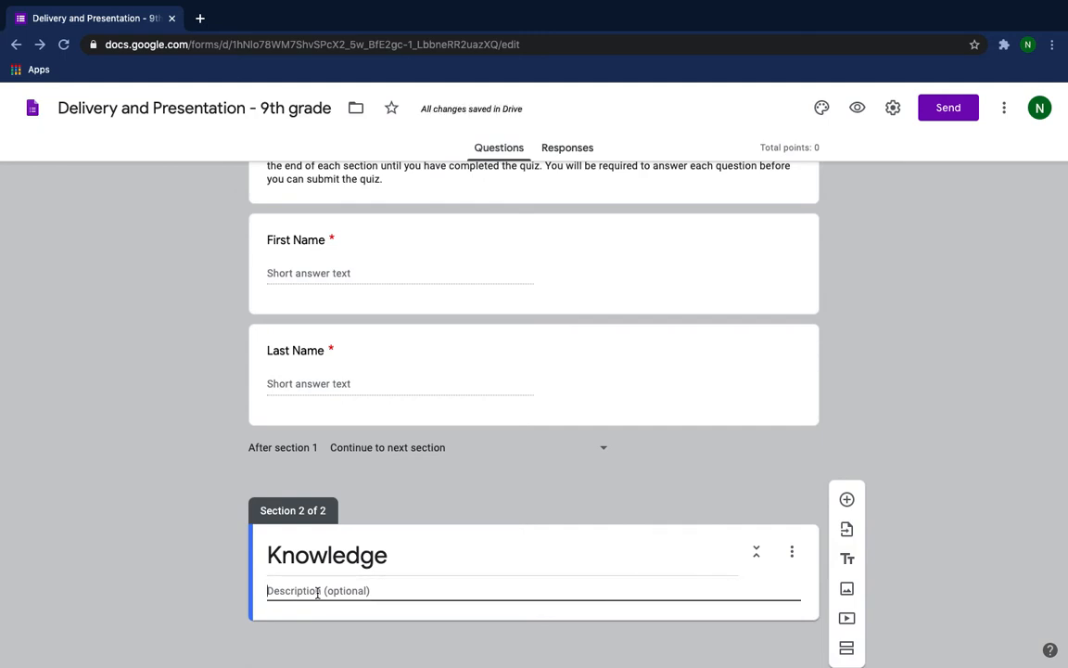
pyautogui.write('Mul')
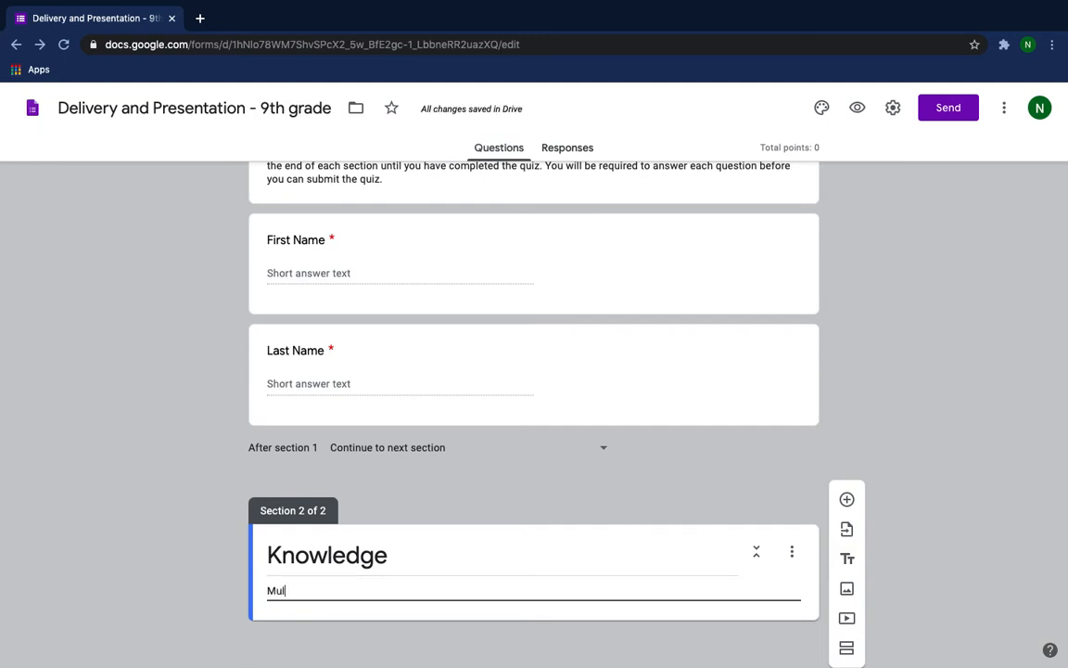
pyautogui.write('tiple')
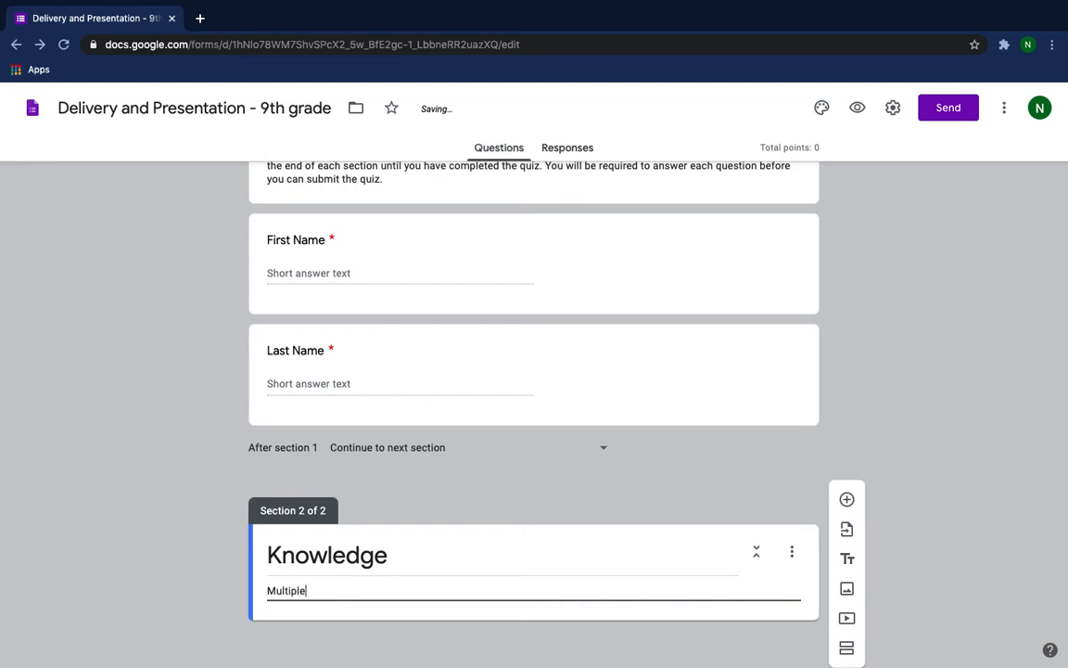
pyautogui.write(' Coice')
pyautogui.press('BackSpace')
pyautogui.press('BackSpace')
pyautogui.press('BackSpace')
pyautogui.press('BackSpace')
pyautogui.press('BackSpace')
pyautogui.write('hoice and Matching')
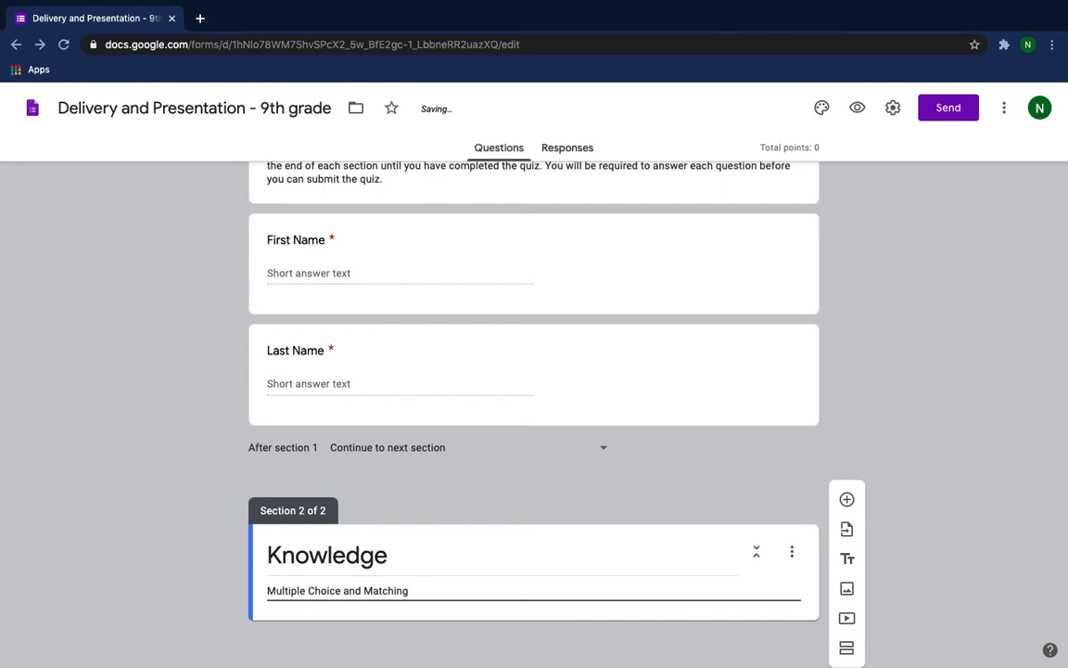
pyautogui.write(' section')
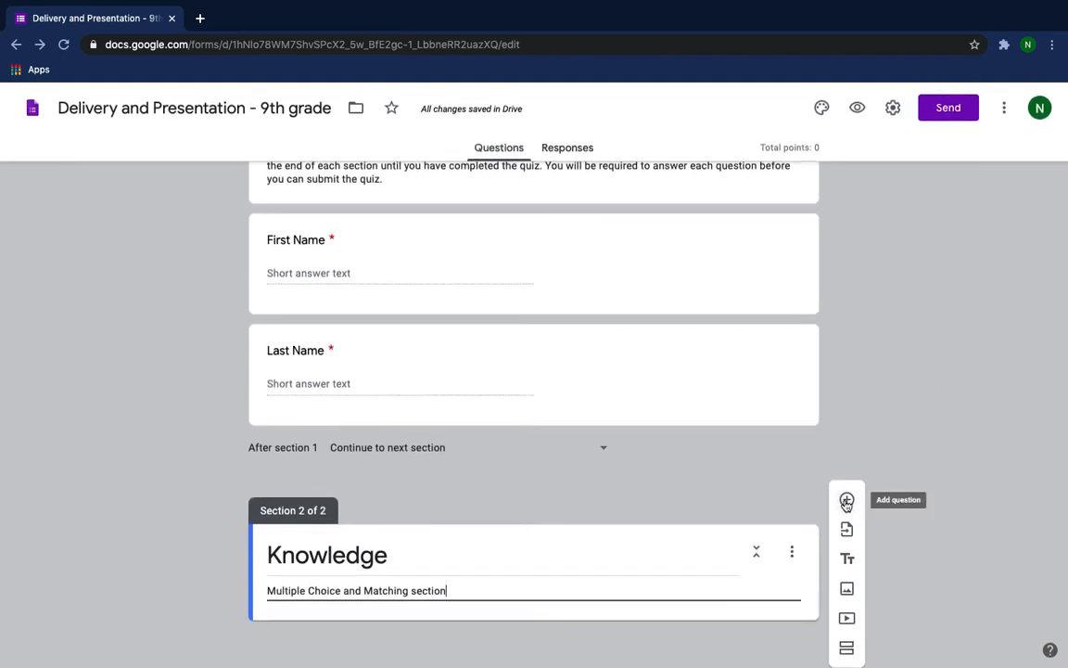
# Add a multiple-choice question to the Knowledge section reading "This type of speech involves no manuscript or outline".
pyautogui.click(846, 502)
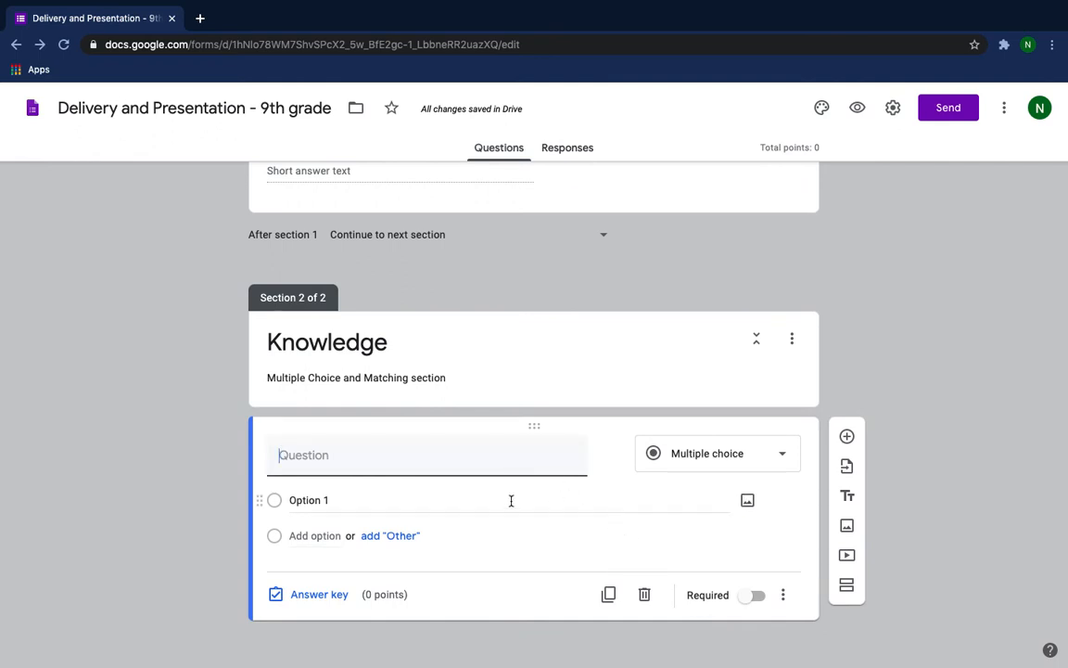
pyautogui.click(400, 467)
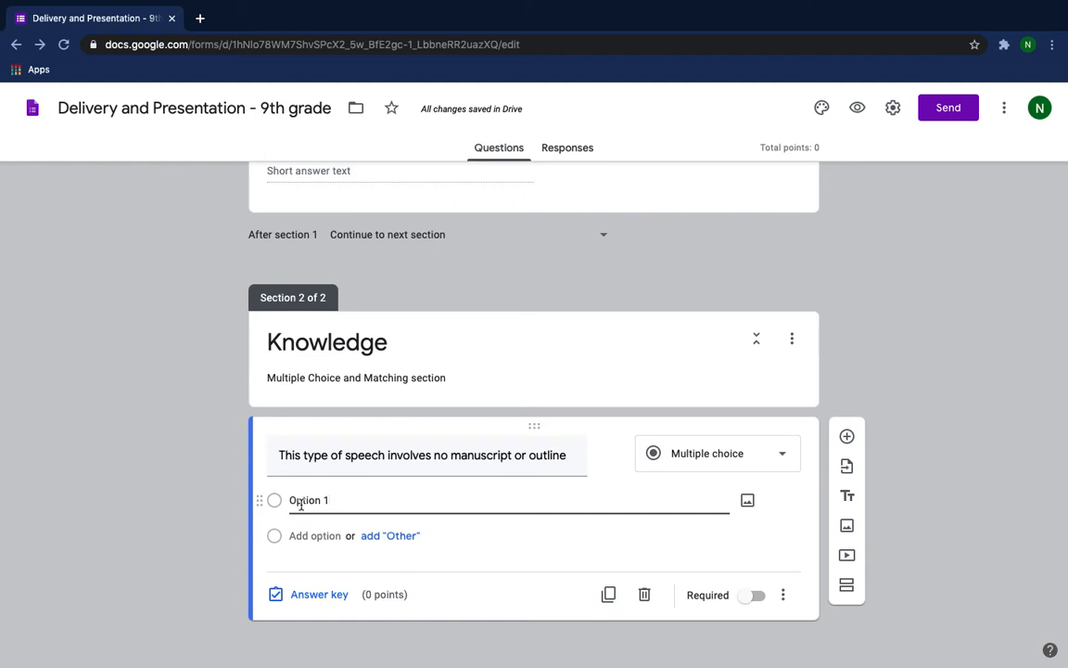
# Replace the first answer option of the speech type question with "extemporaneous".
pyautogui.press('BackSpace')
pyautogui.press('BackSpace')
pyautogui.press('BackSpace')
pyautogui.press('BackSpace')
pyautogui.press('BackSpace')
pyautogui.press('BackSpace')
pyautogui.press('BackSpace')
pyautogui.press('BackSpace')
pyautogui.write('e')
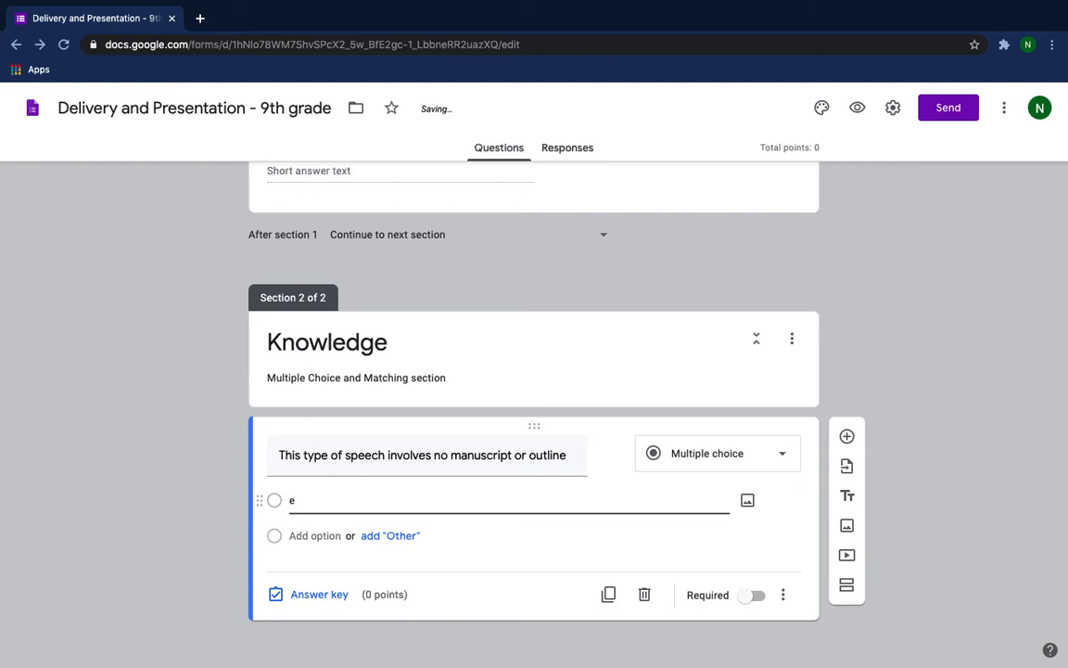
pyautogui.write('xtemporaneous')
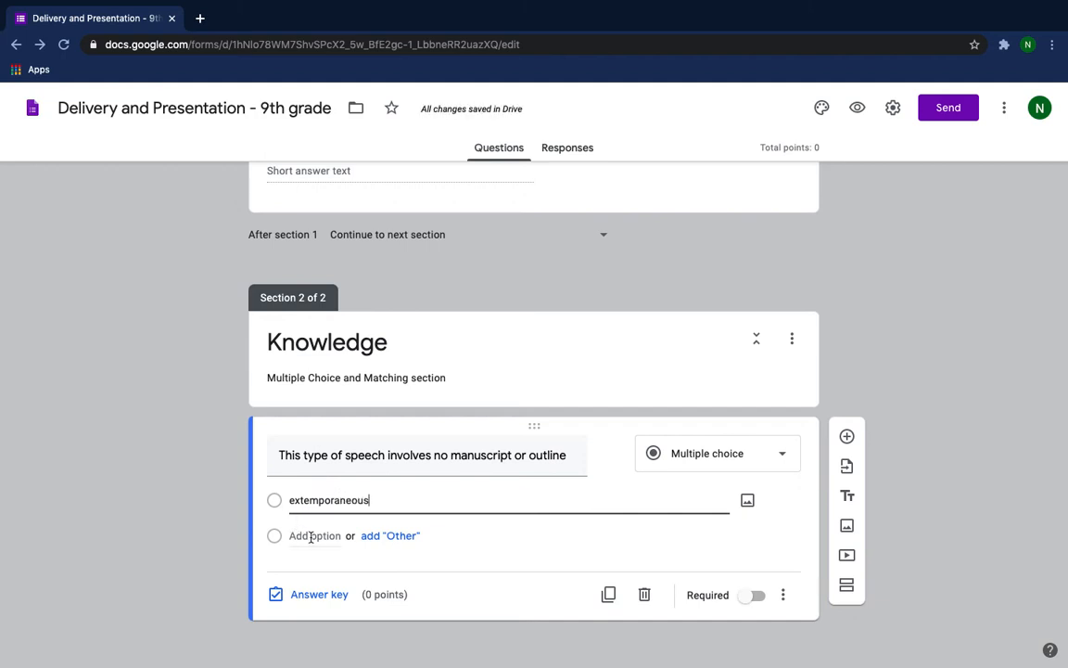
# Add "memorized" as the second answer option of the speech type question.
pyautogui.click(311, 536)
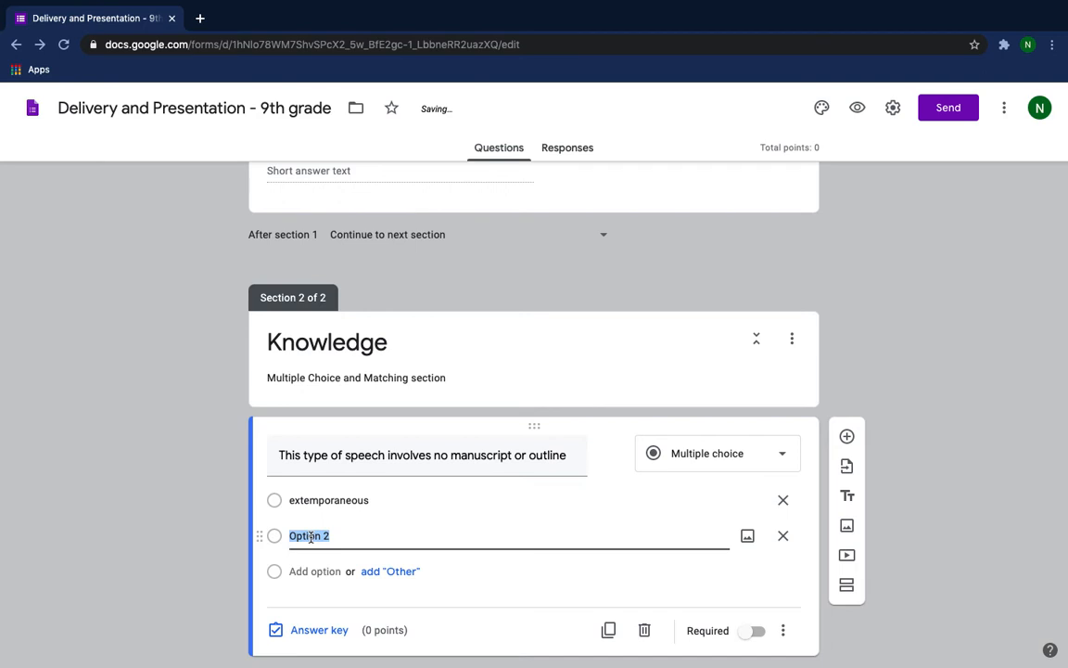
pyautogui.write('memp')
pyautogui.write('or')
pyautogui.press('BackSpace')
pyautogui.press('BackSpace')
pyautogui.press('BackSpace')
pyautogui.write('orized')
# Add "impromptu" as the third answer option of the speech type question.
pyautogui.click(298, 571)
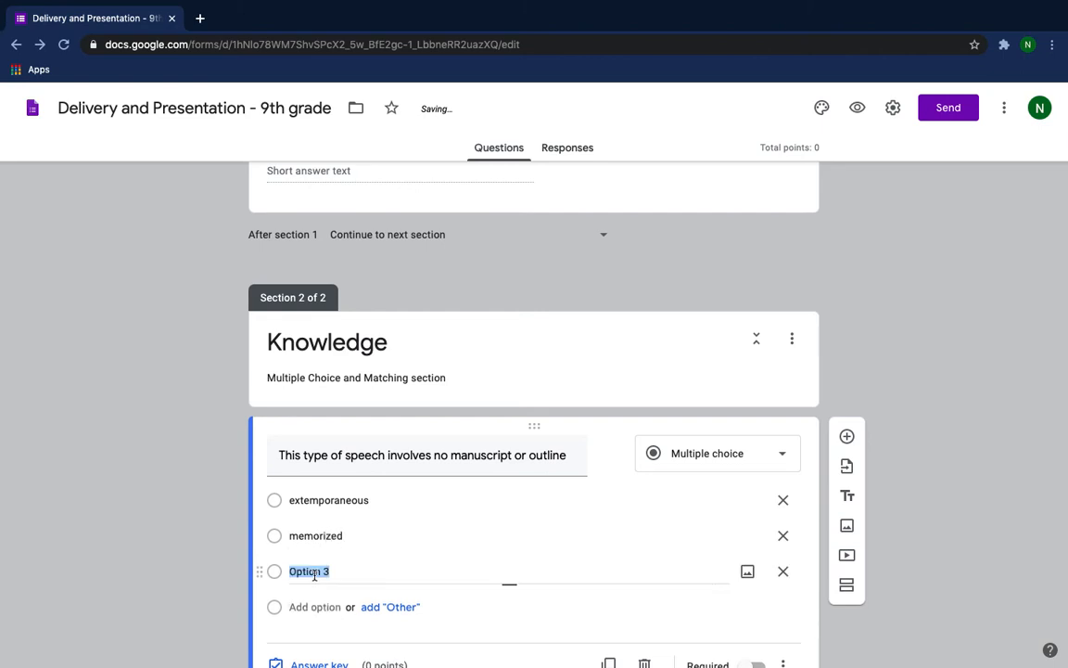
pyautogui.write('im')
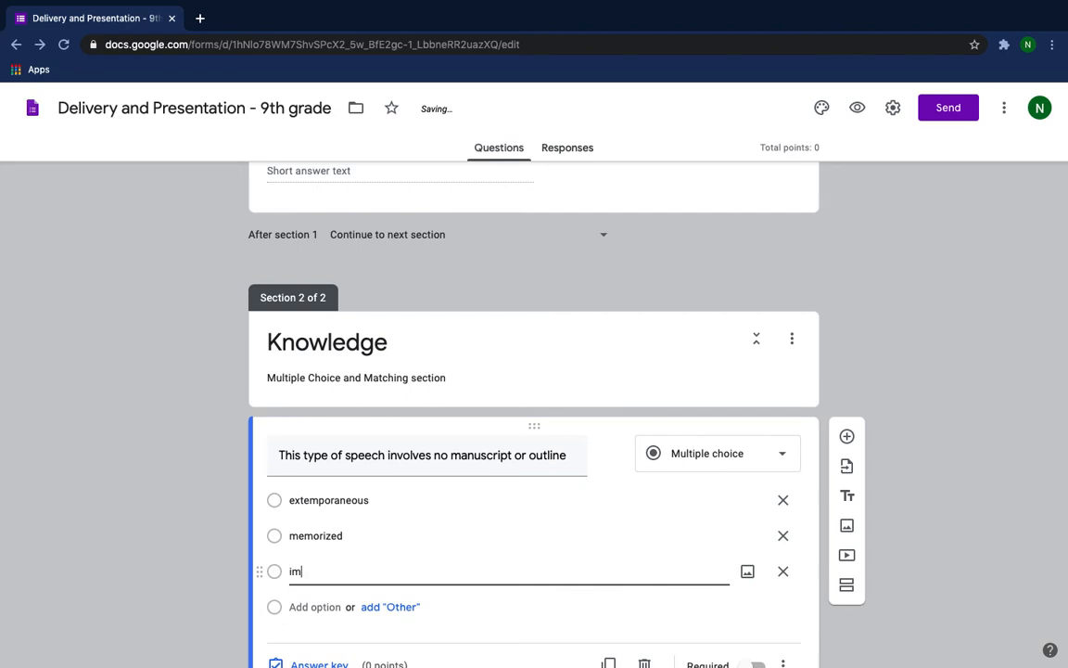
pyautogui.write('promtu')
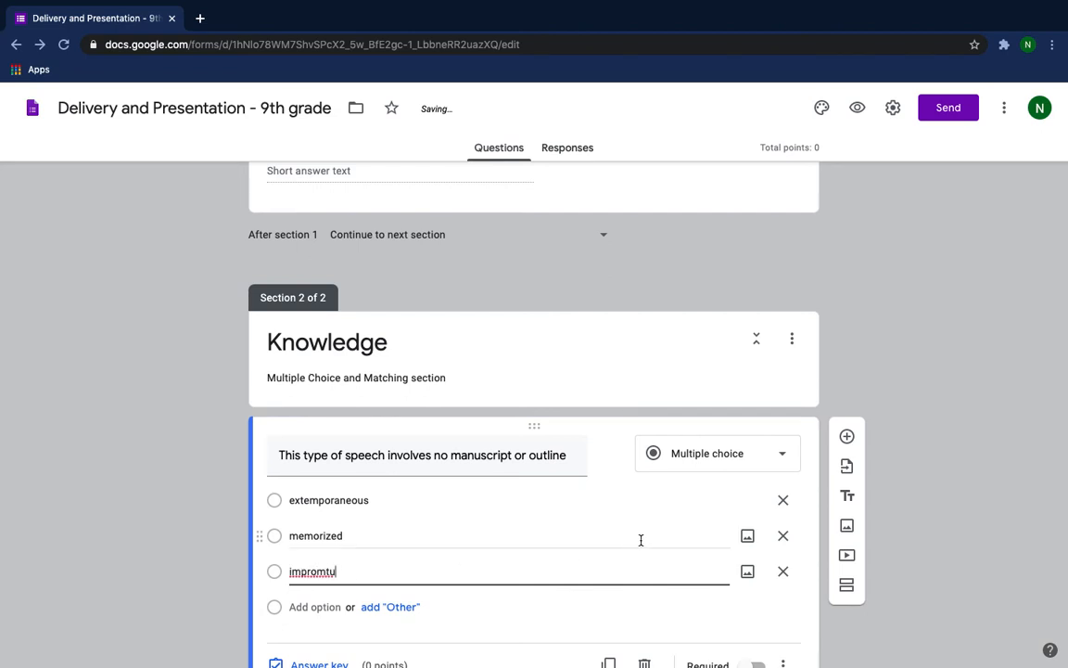
pyautogui.scroll(-1, 639, 539)
pyautogui.scroll(-1, 641, 539)
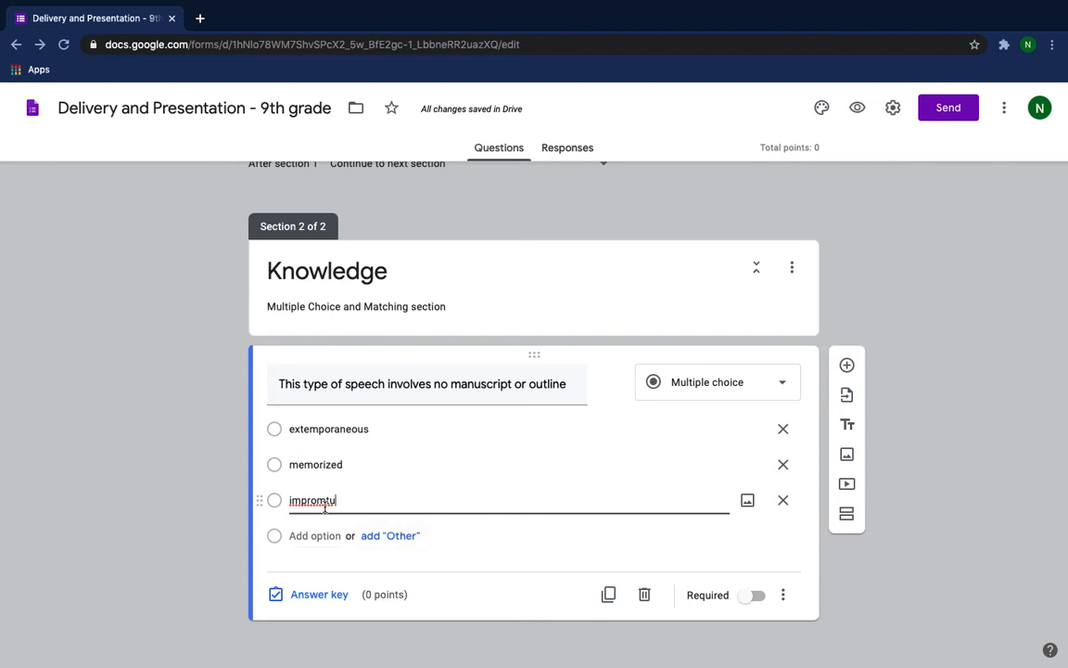
pyautogui.press('Left')
pyautogui.press('Left')
pyautogui.write('p')
# Make "memorized" the correct answer to the speech type question, worth 2 points, and mark the question as required.
pyautogui.click(318, 595)
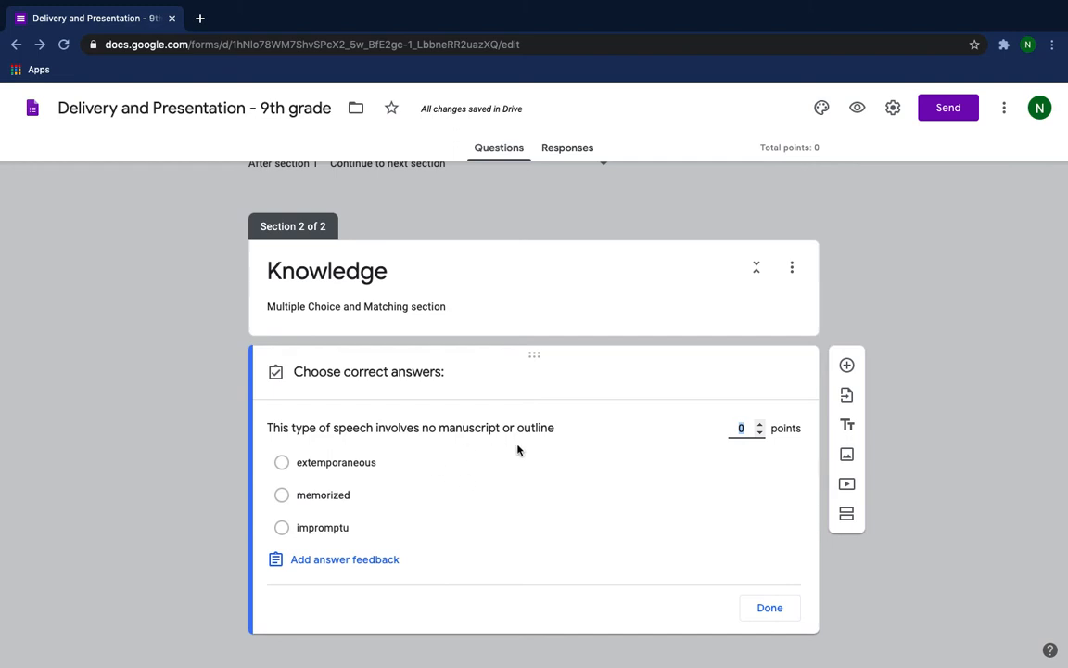
pyautogui.click(759, 424)
pyautogui.click(760, 426)
pyautogui.click(282, 495)
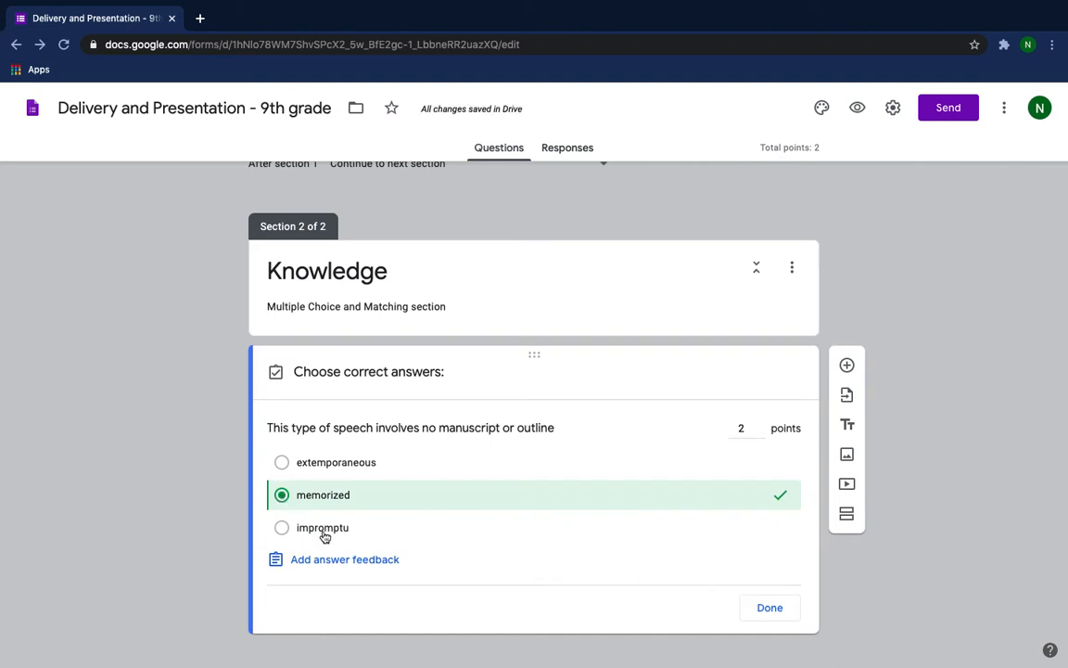
pyautogui.click(283, 529)
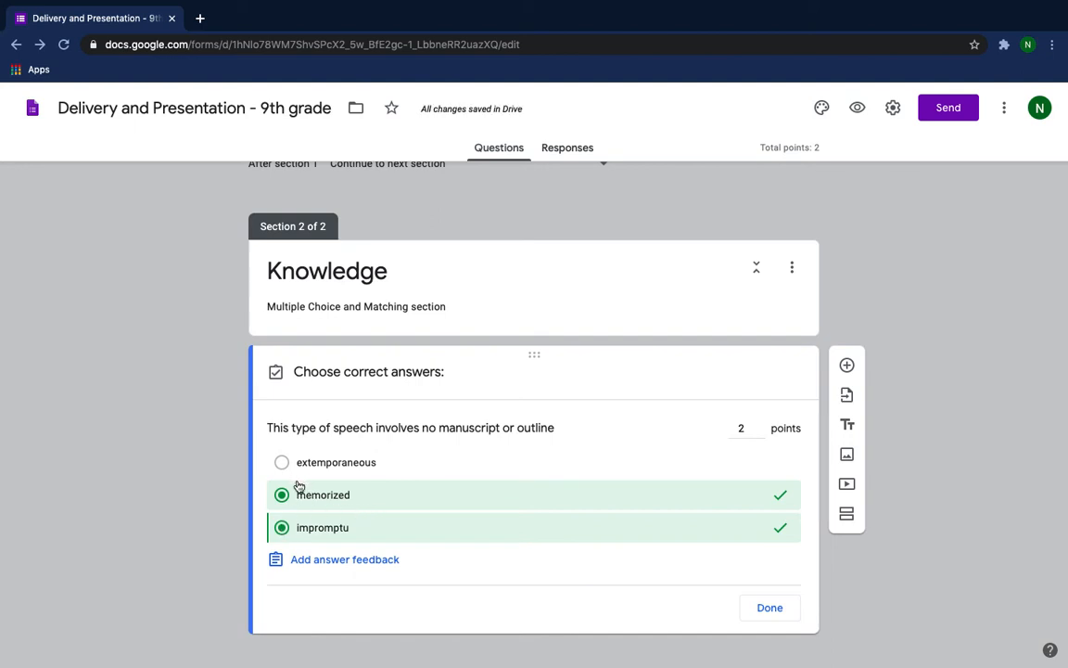
pyautogui.click(283, 528)
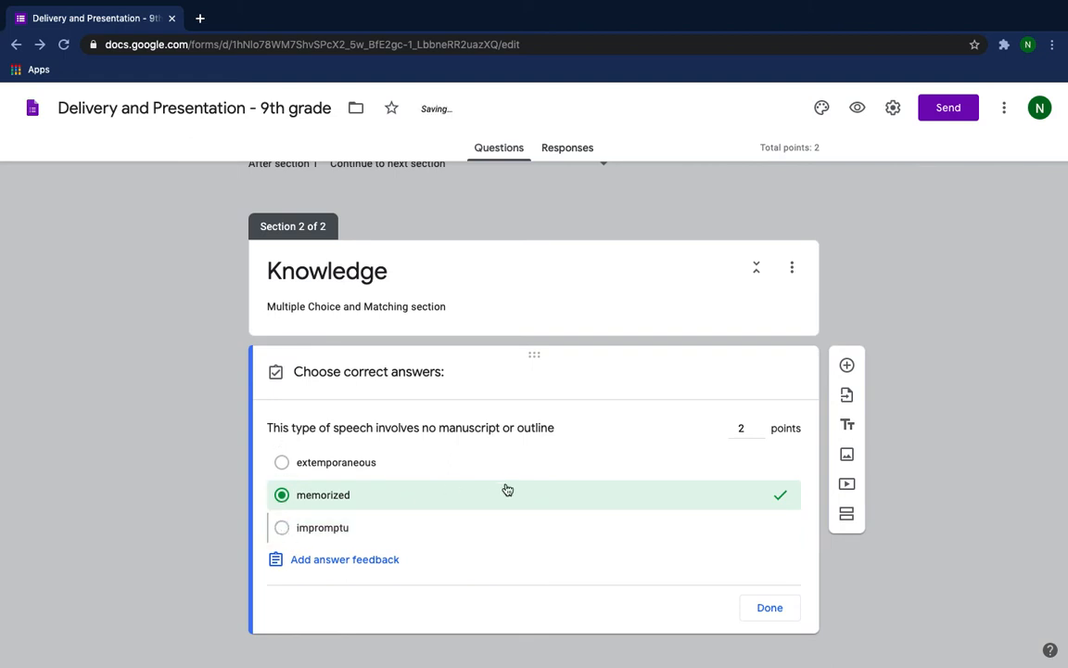
pyautogui.click(770, 607)
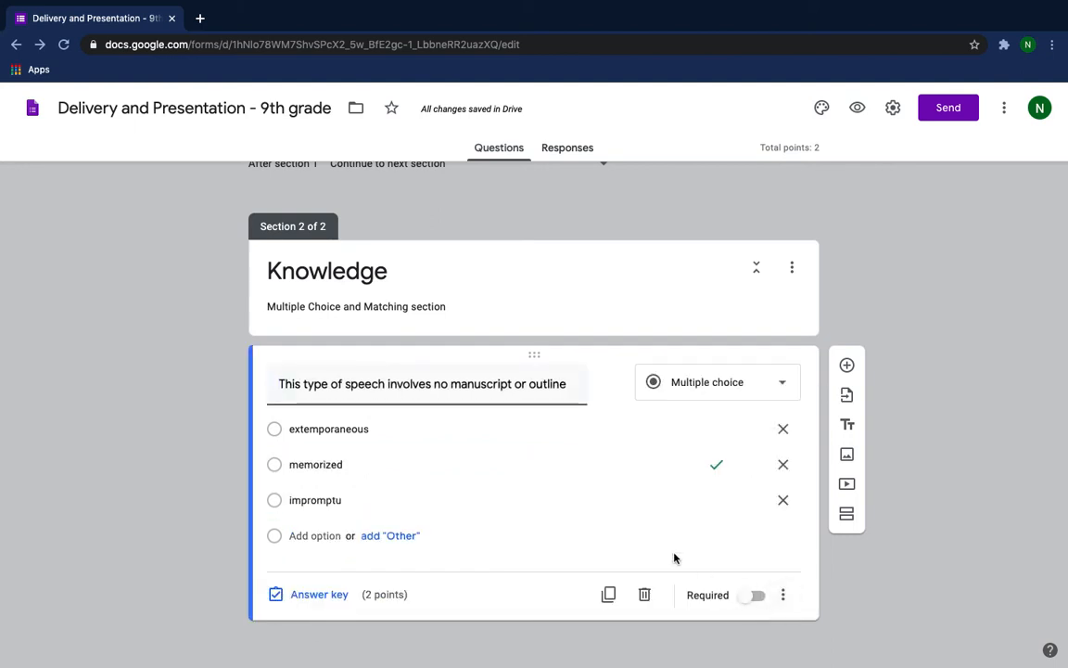
pyautogui.click(753, 596)
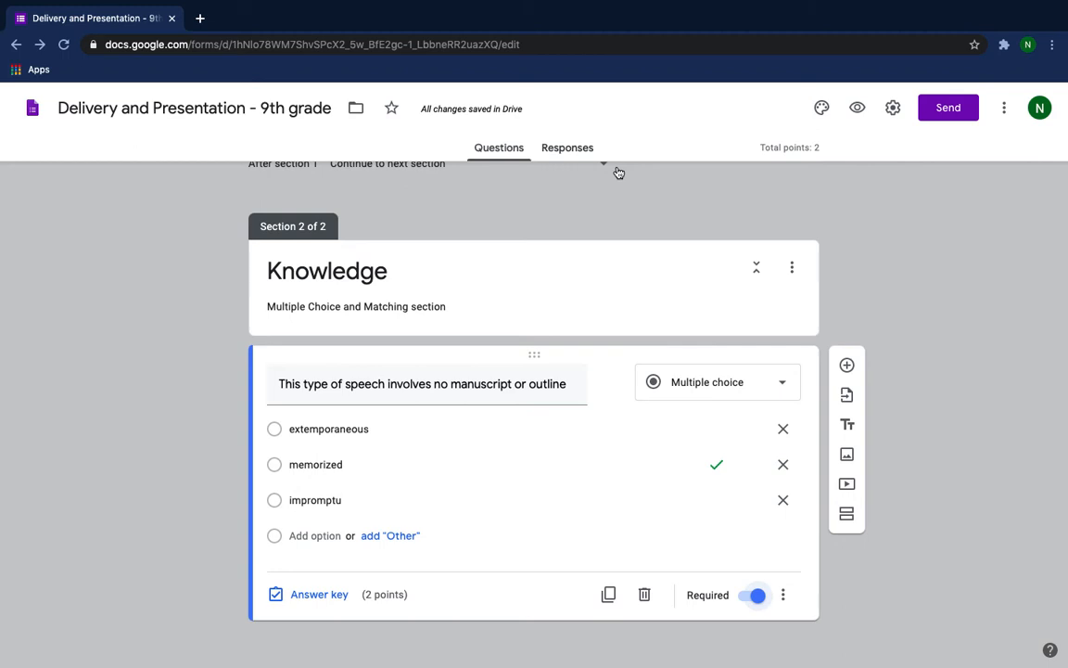
# Add a dropdown question reading "Highness or lowness of voice" below the speech type question.
pyautogui.click(847, 367)
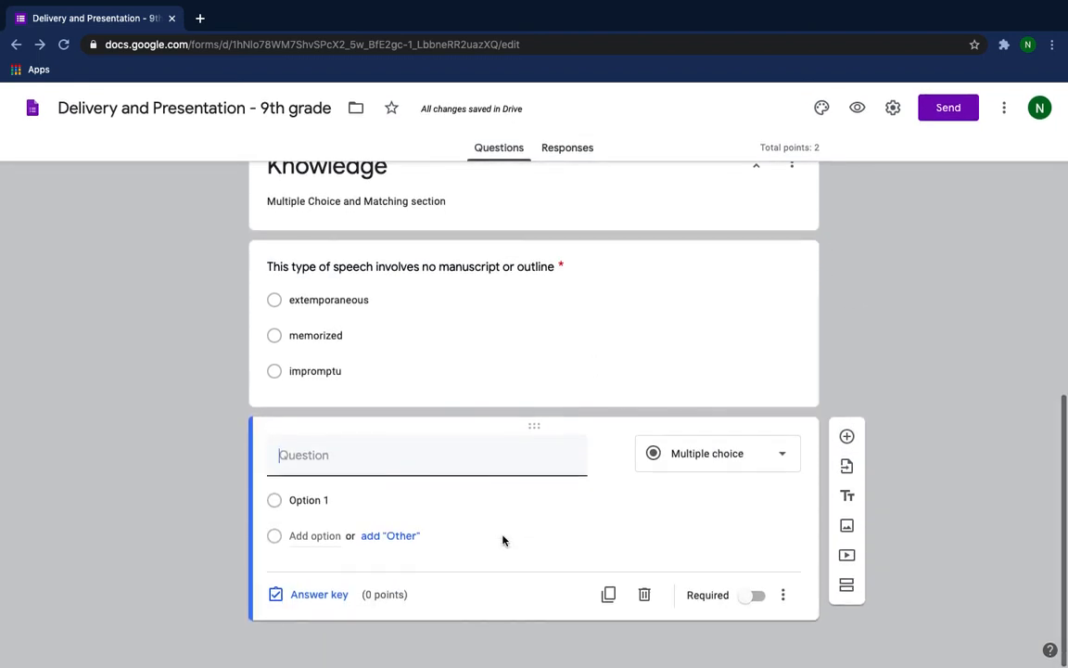
pyautogui.click(784, 456)
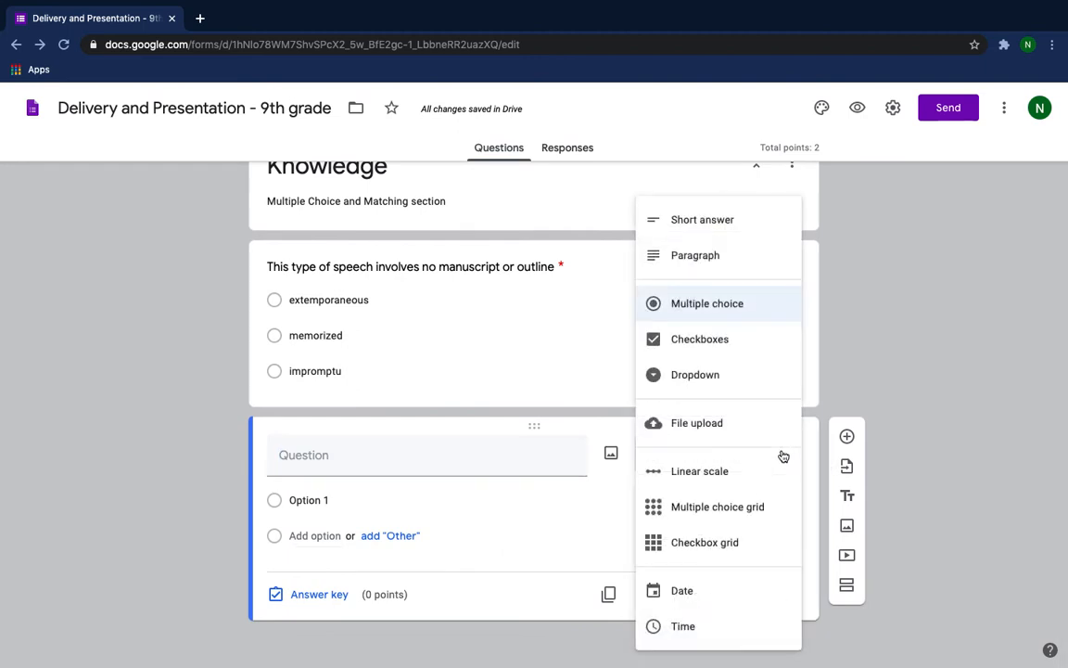
pyautogui.click(696, 377)
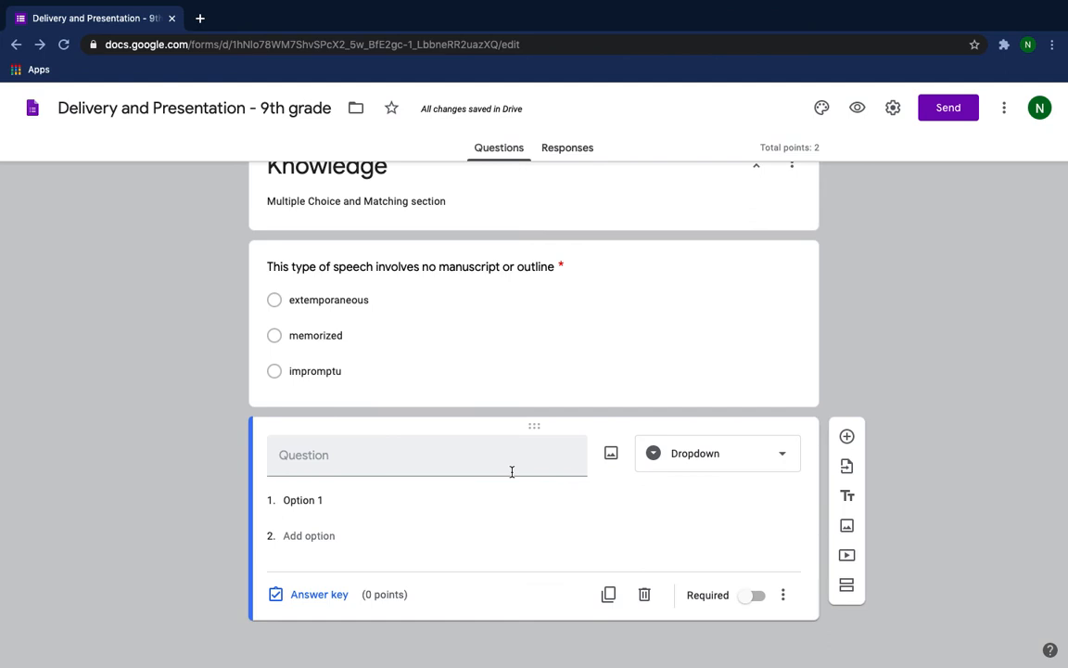
pyautogui.write('Highness or lowness of voice')
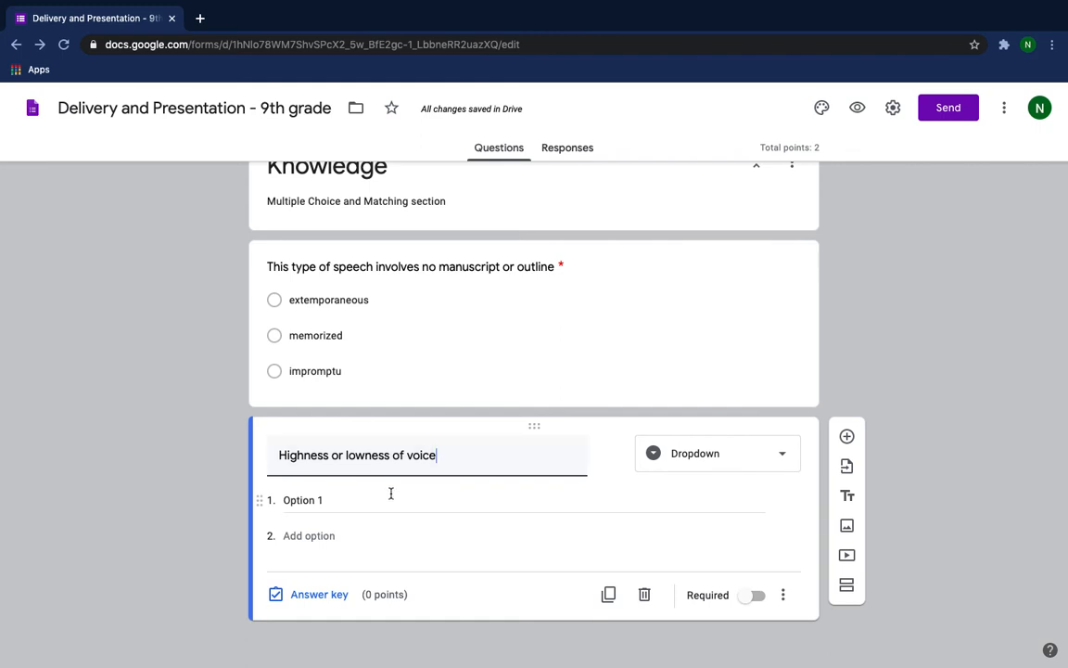
# Enter "Volume" and "Tone" as the dropdown choices of the "Highness or lowness of voice" question.
pyautogui.click(331, 502)
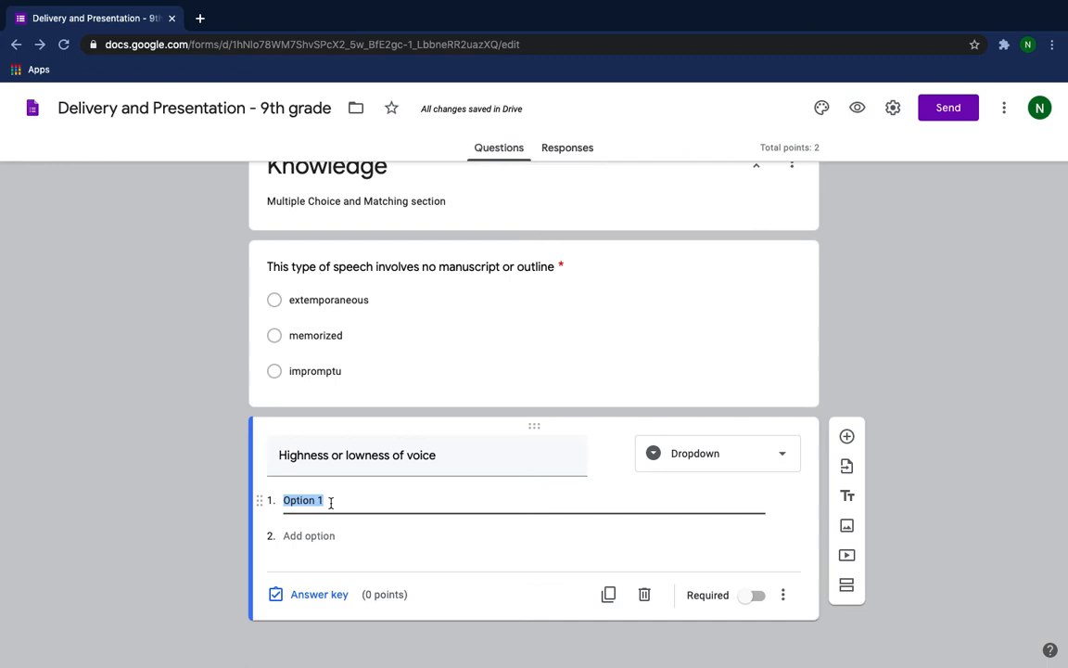
pyautogui.write('Volume')
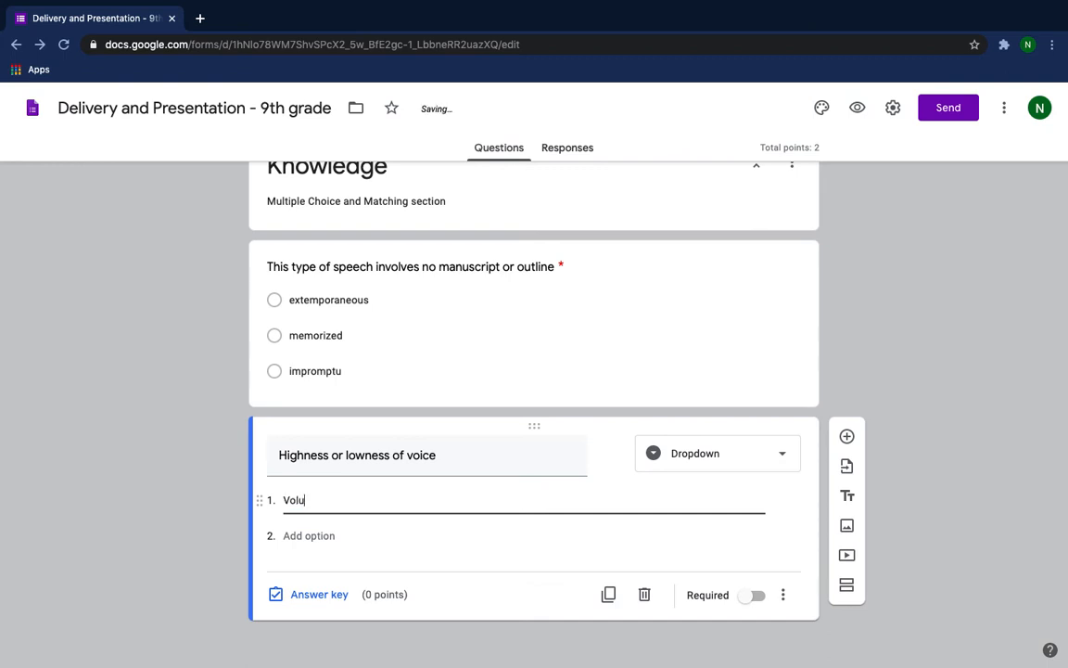
pyautogui.click(308, 535)
pyautogui.write('Tone')
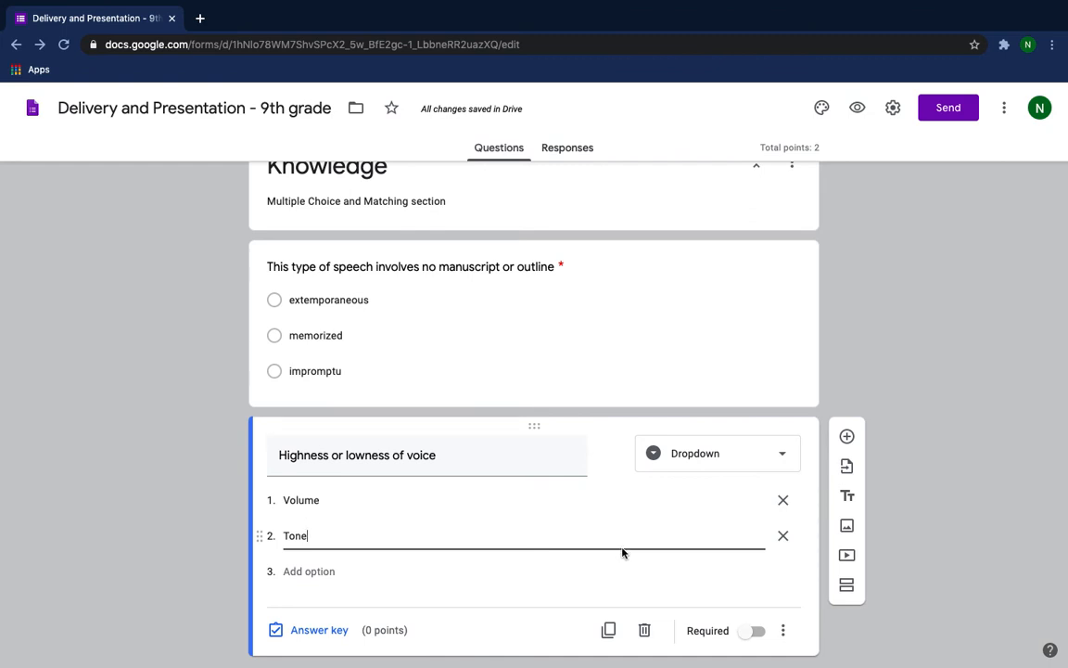
# Duplicate the "Highness or lowness of voice" question and change the copy's question text to "How loud or soft you speak".
pyautogui.scroll(-1, 625, 553)
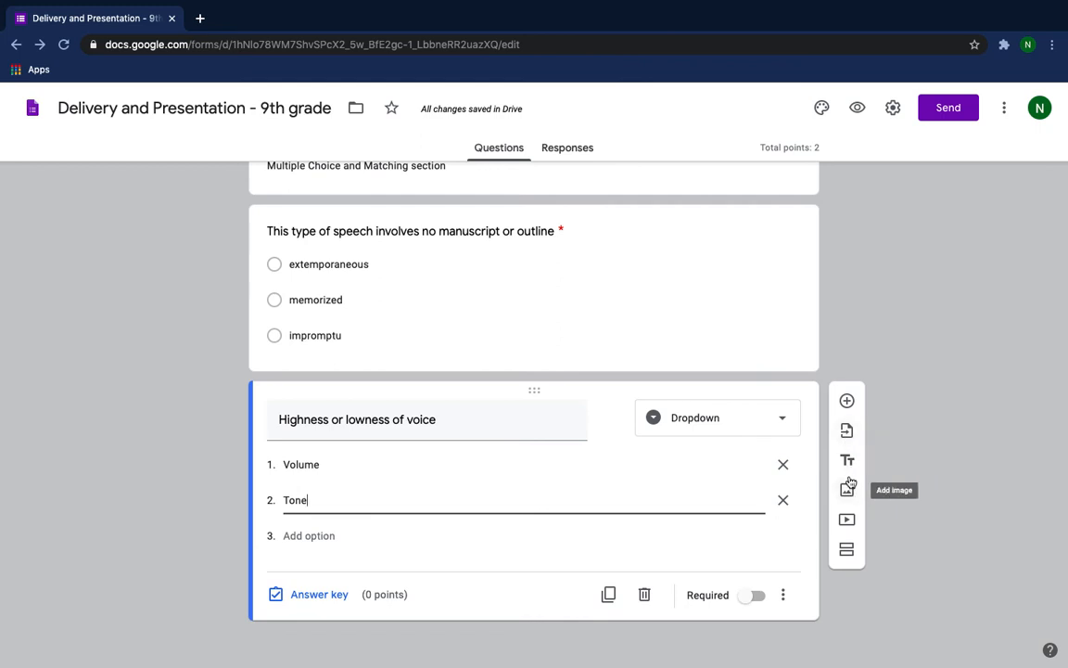
pyautogui.click(608, 594)
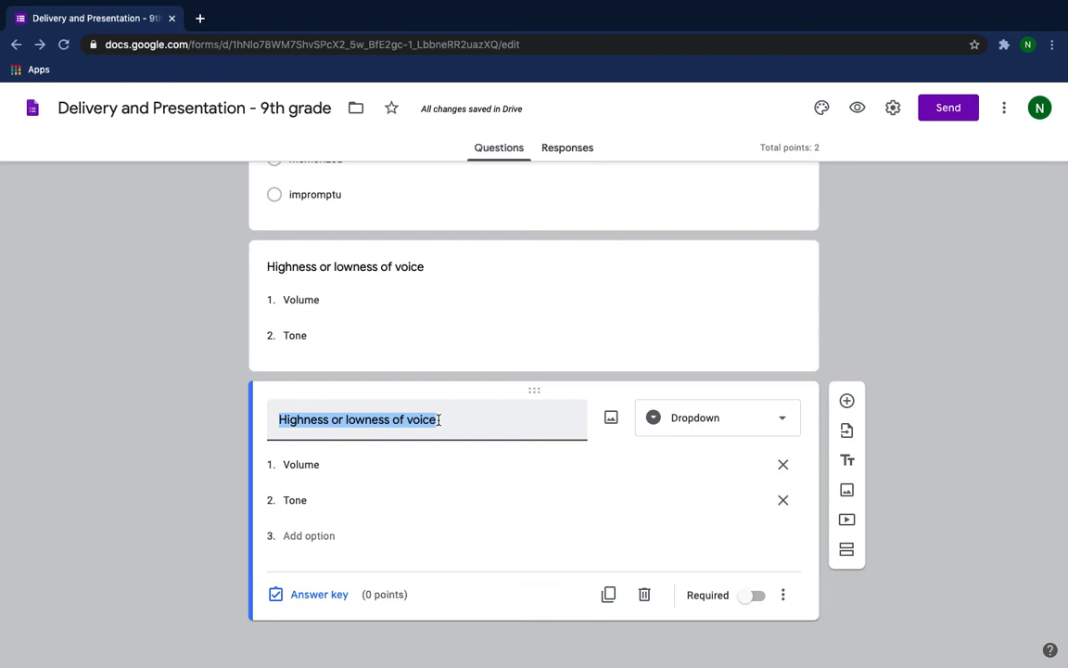
pyautogui.press('BackSpace')
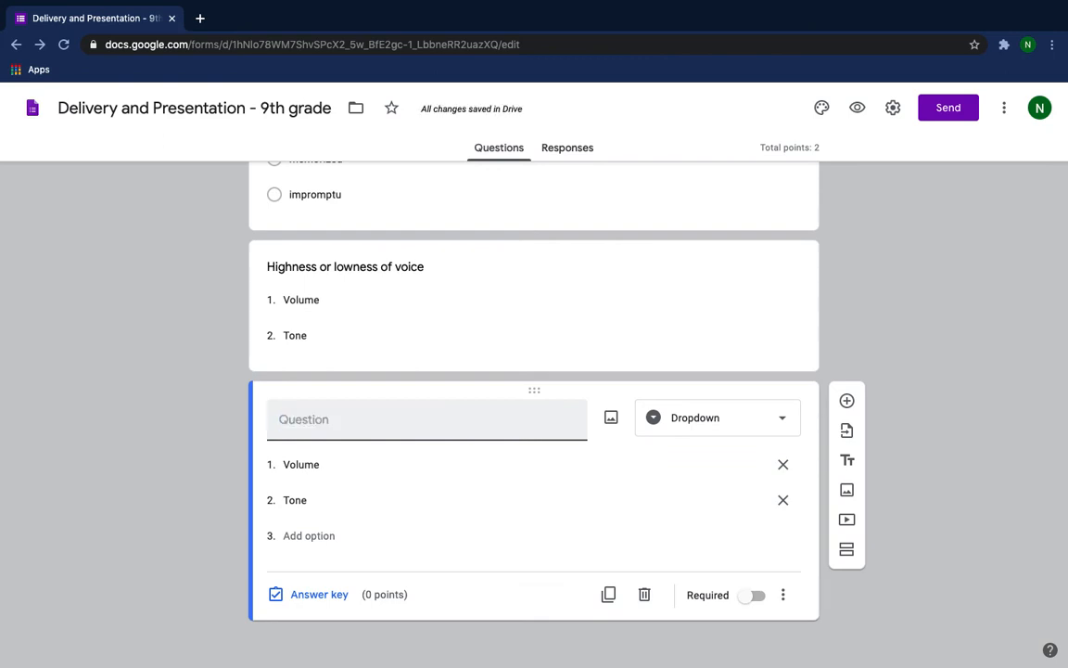
pyautogui.write('How loud or soft y')
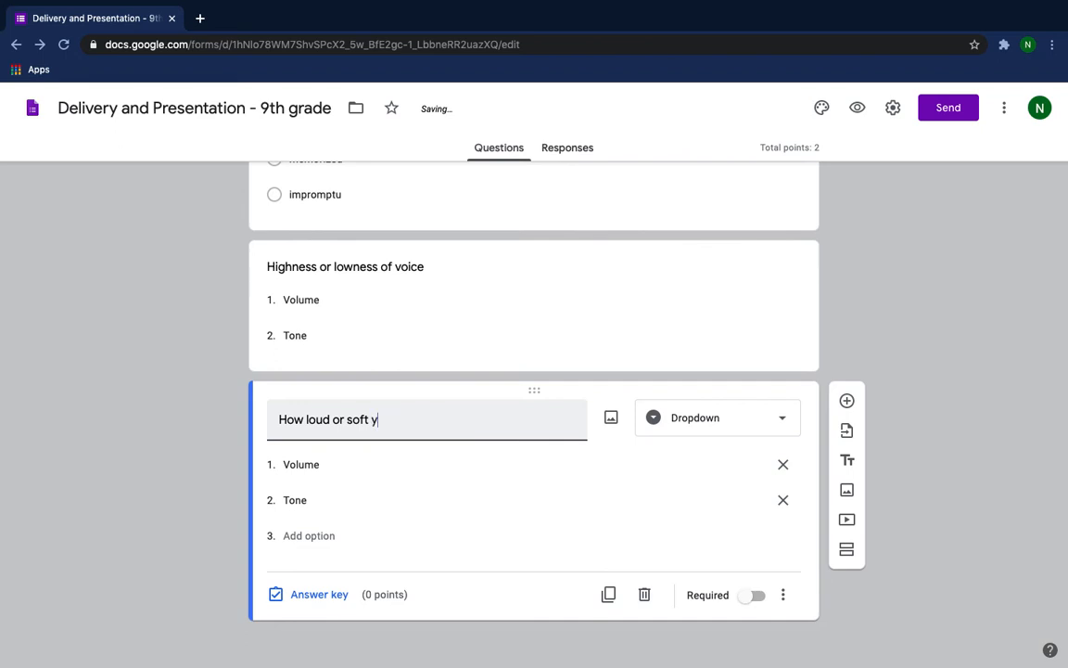
pyautogui.write('ou speak')
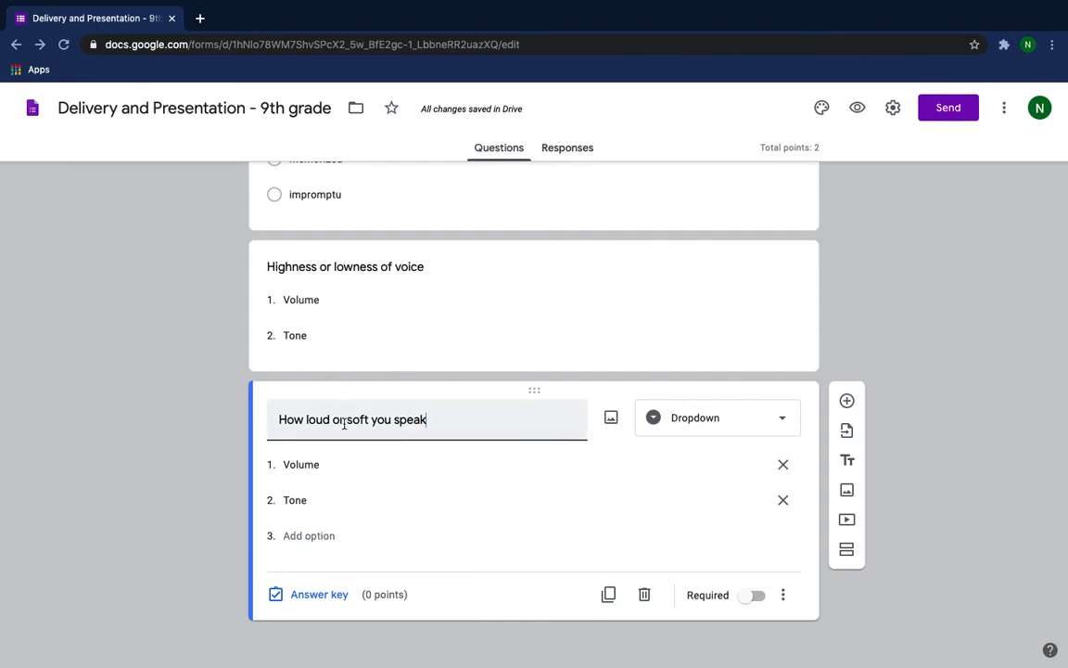
# Make "Tone" the correct answer to "Highness or lowness of voice", worth 2 points, and mark the question as required.
pyautogui.click(380, 307)
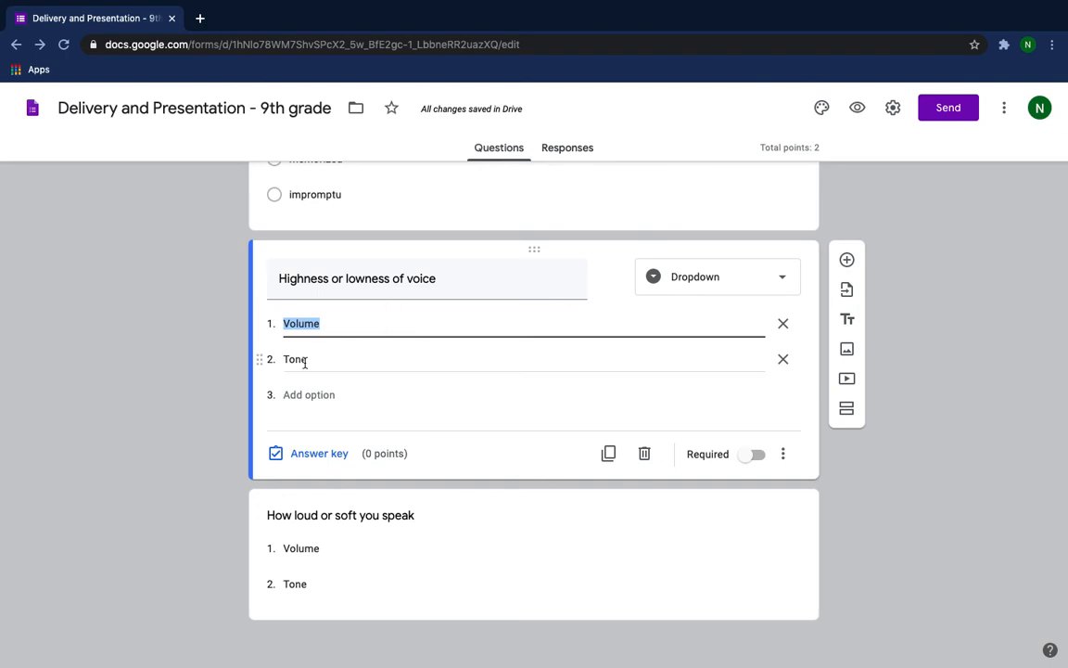
pyautogui.click(310, 456)
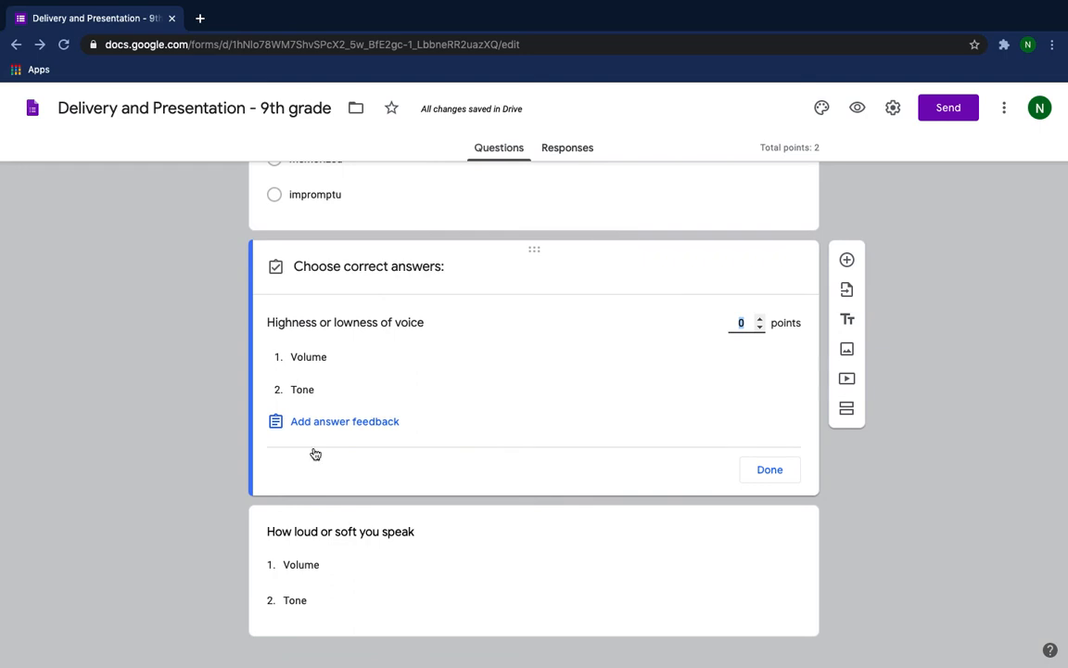
pyautogui.click(306, 389)
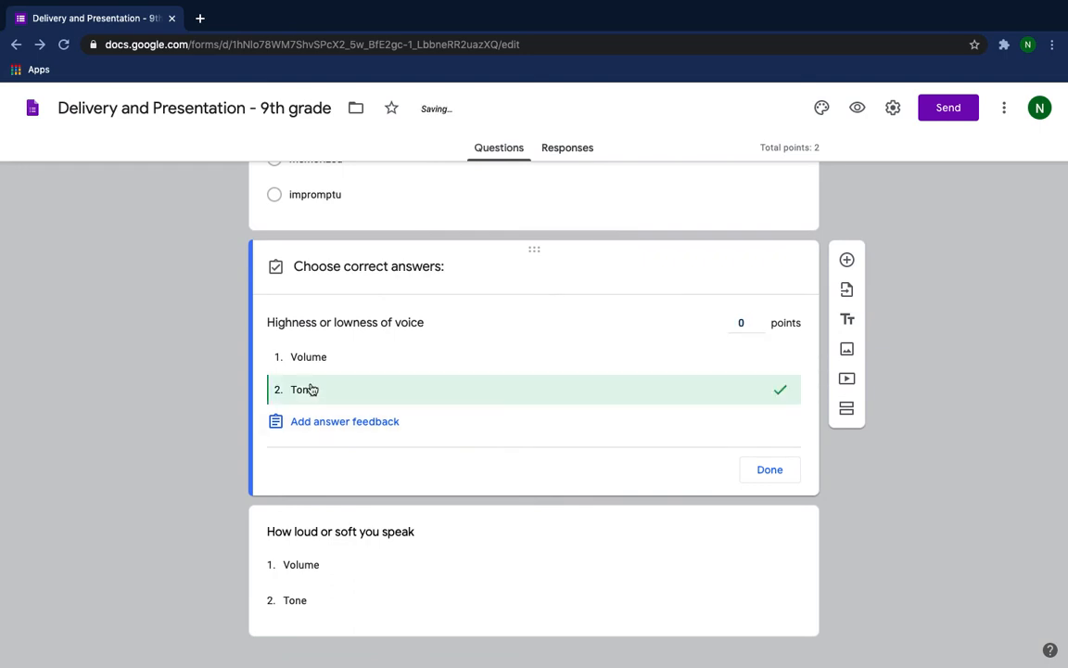
pyautogui.click(759, 319)
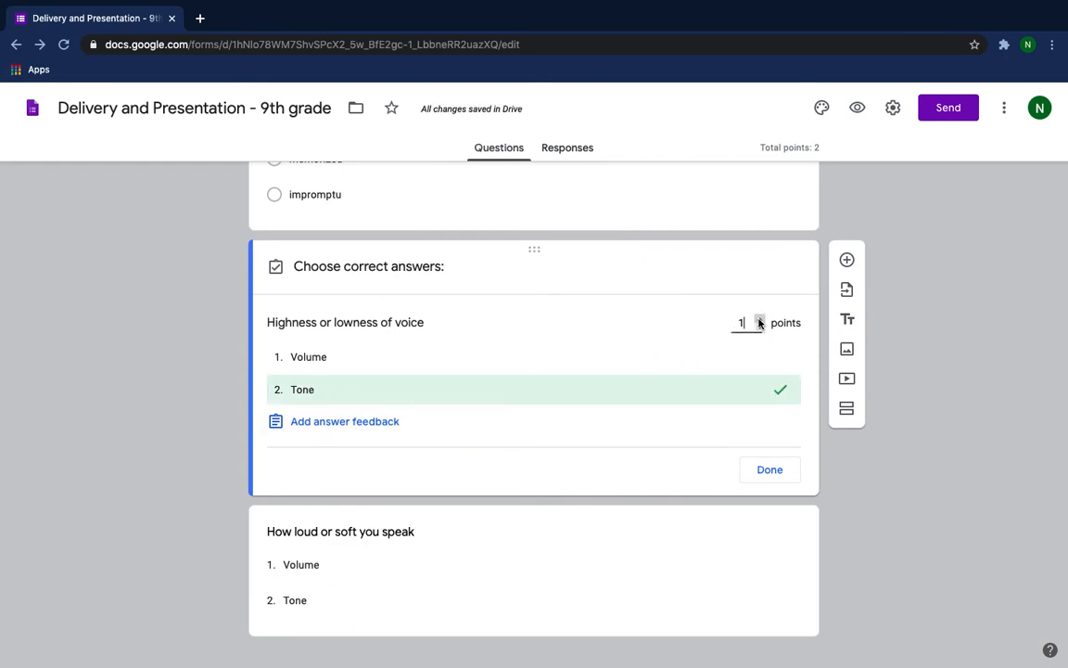
pyautogui.click(759, 319)
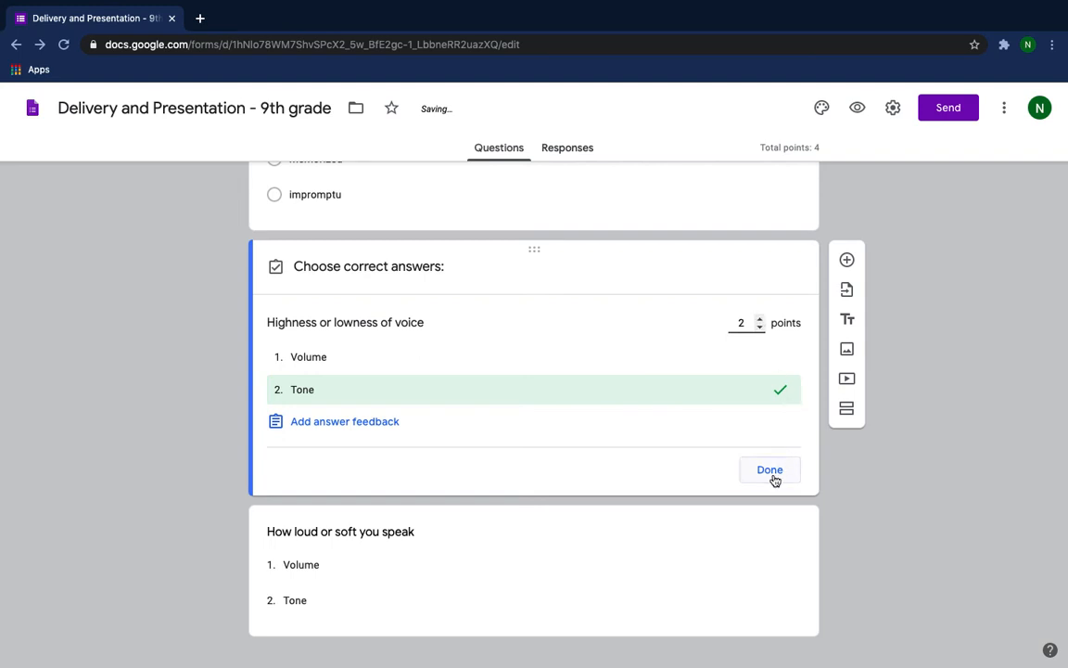
pyautogui.click(769, 472)
pyautogui.click(750, 458)
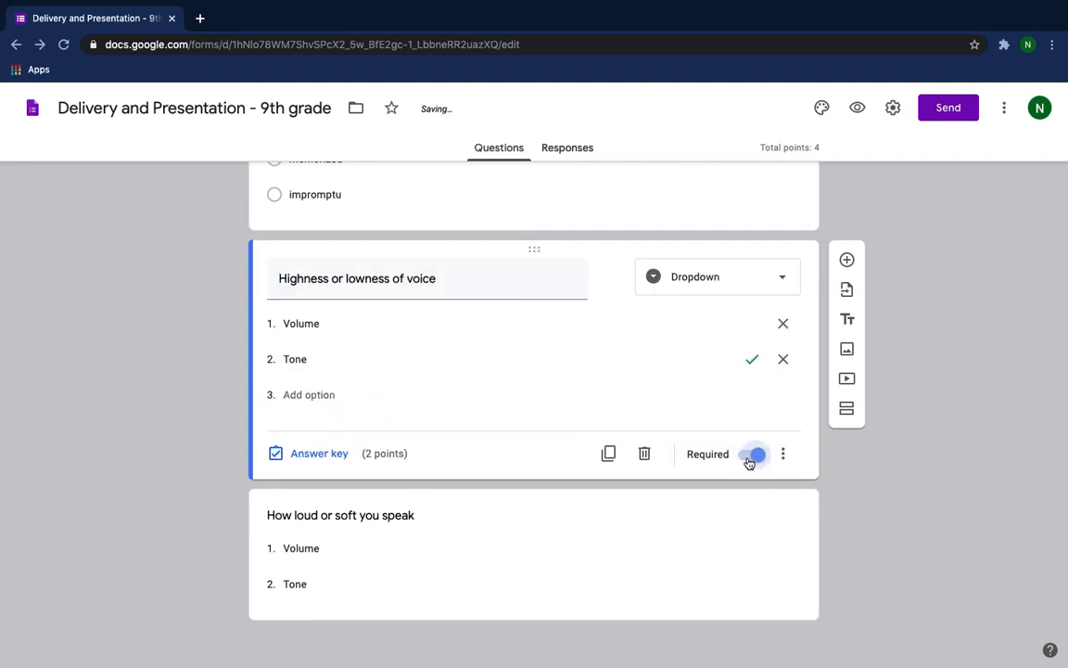
# Make "Volume" the correct answer to "How loud or soft you speak", worth 2 points, and mark the question as required.
pyautogui.click(484, 535)
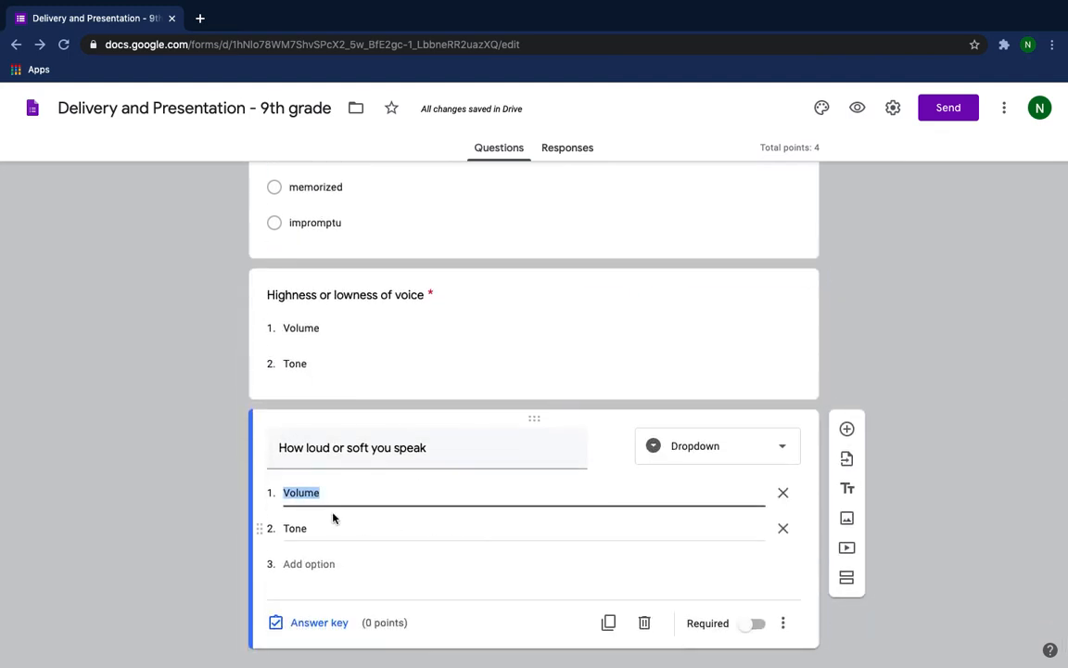
pyautogui.click(315, 622)
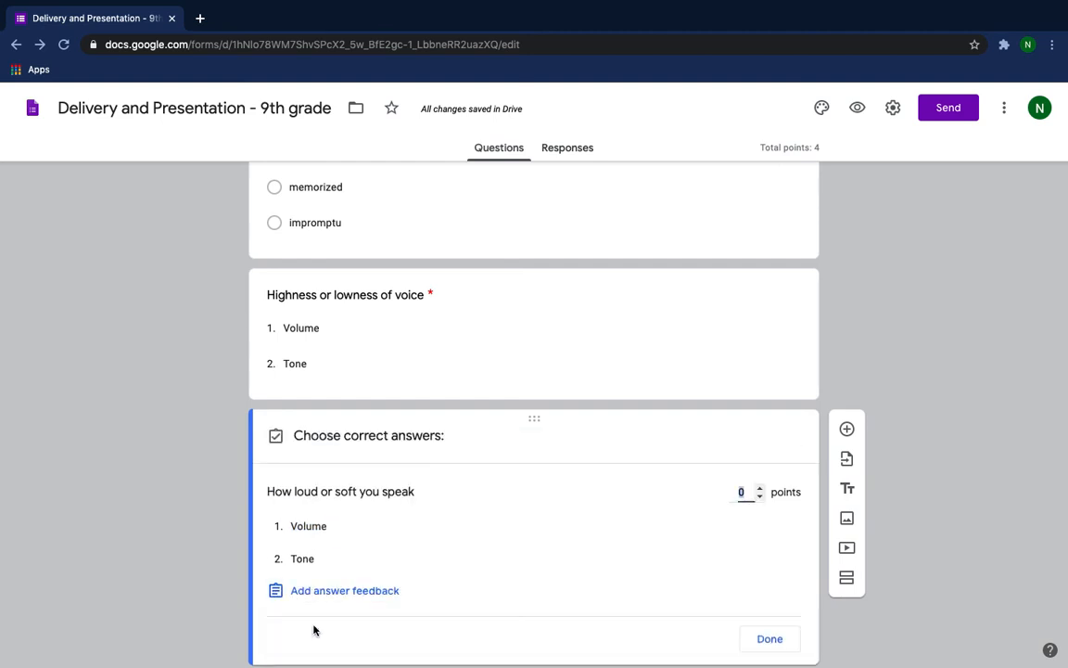
pyautogui.click(329, 533)
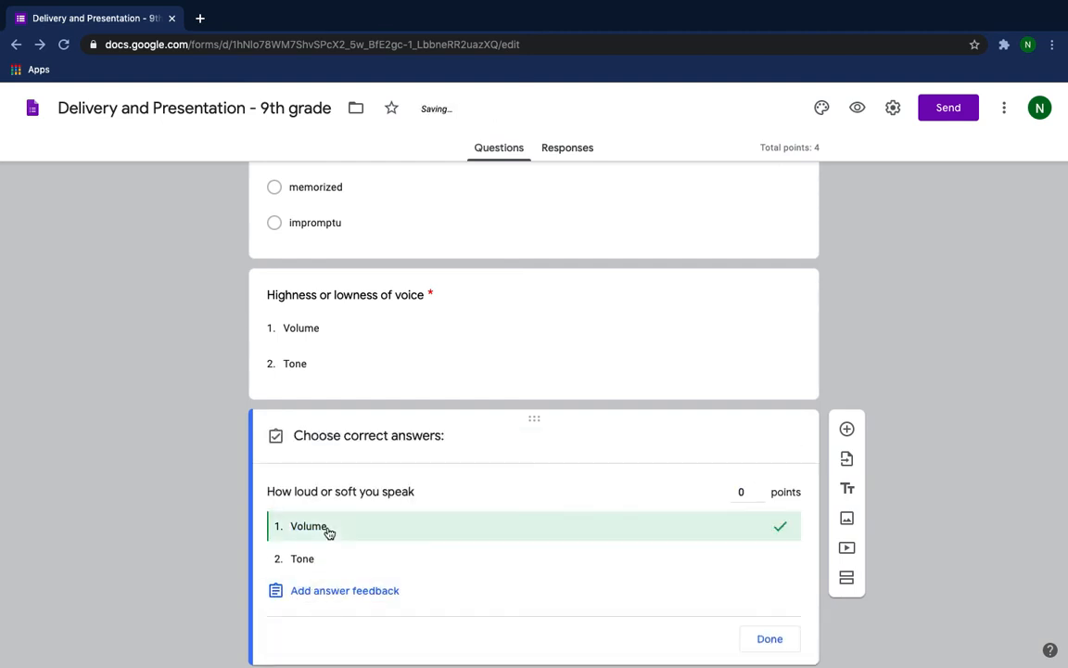
pyautogui.click(759, 487)
pyautogui.click(760, 488)
pyautogui.click(772, 639)
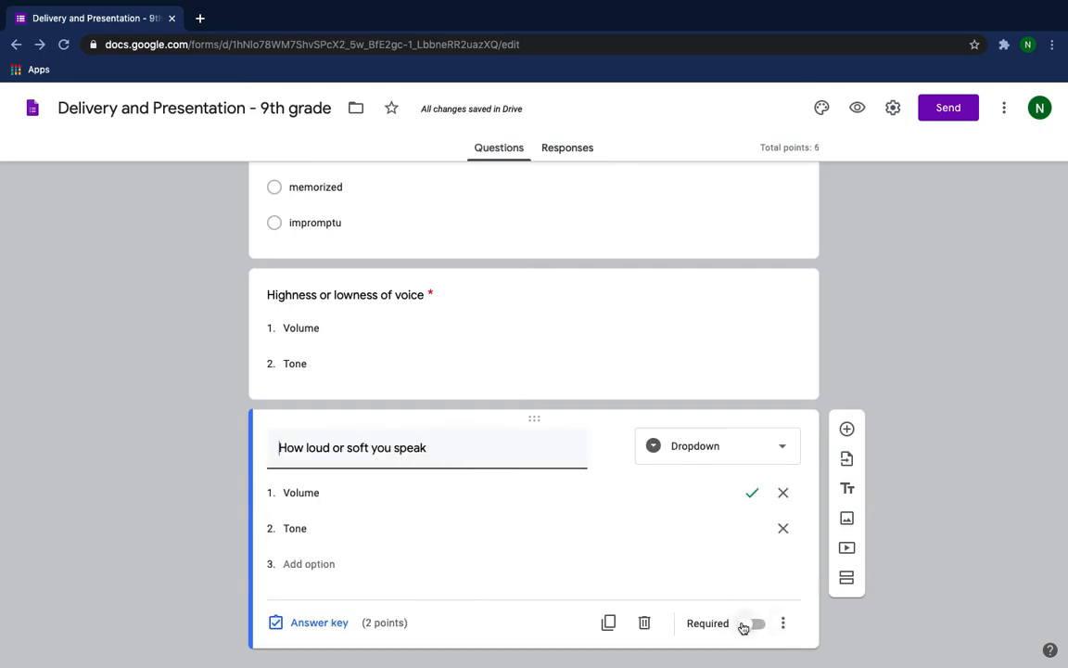
pyautogui.click(746, 629)
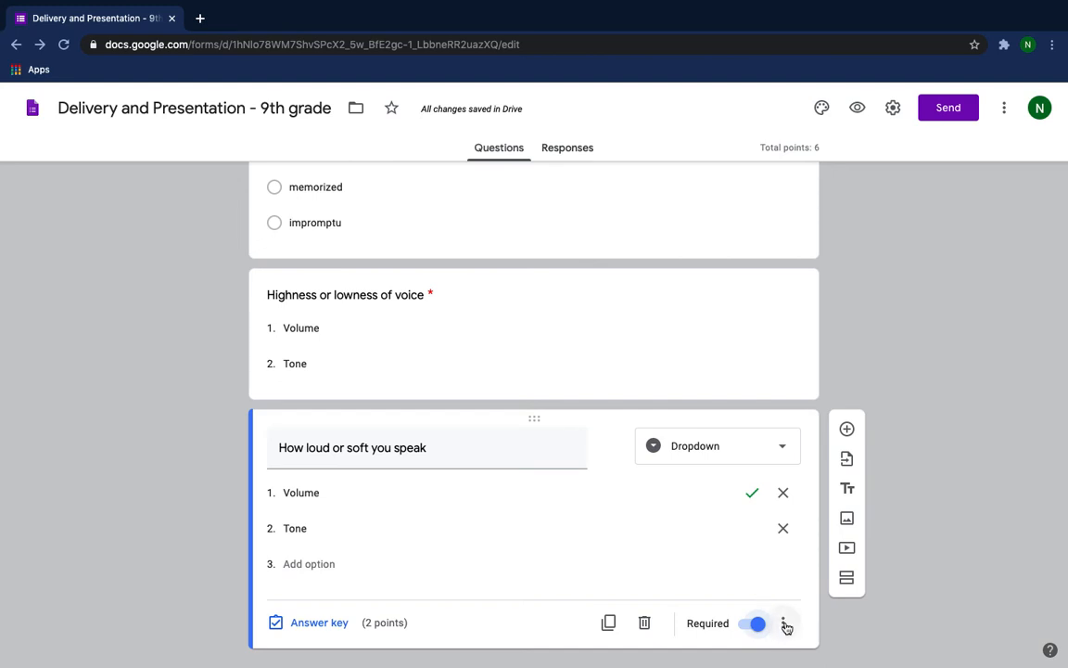
# Examine the additional options offered for the "How loud or soft you speak" question and review the two dropdown questions.
pyautogui.click(784, 624)
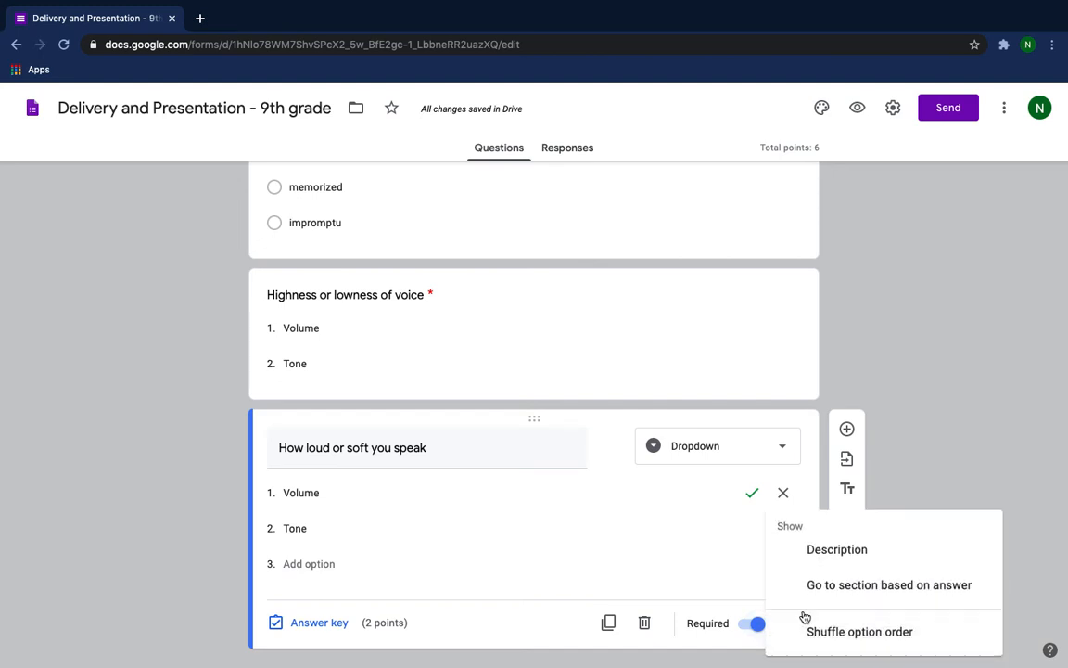
pyautogui.scroll(-1, 909, 472)
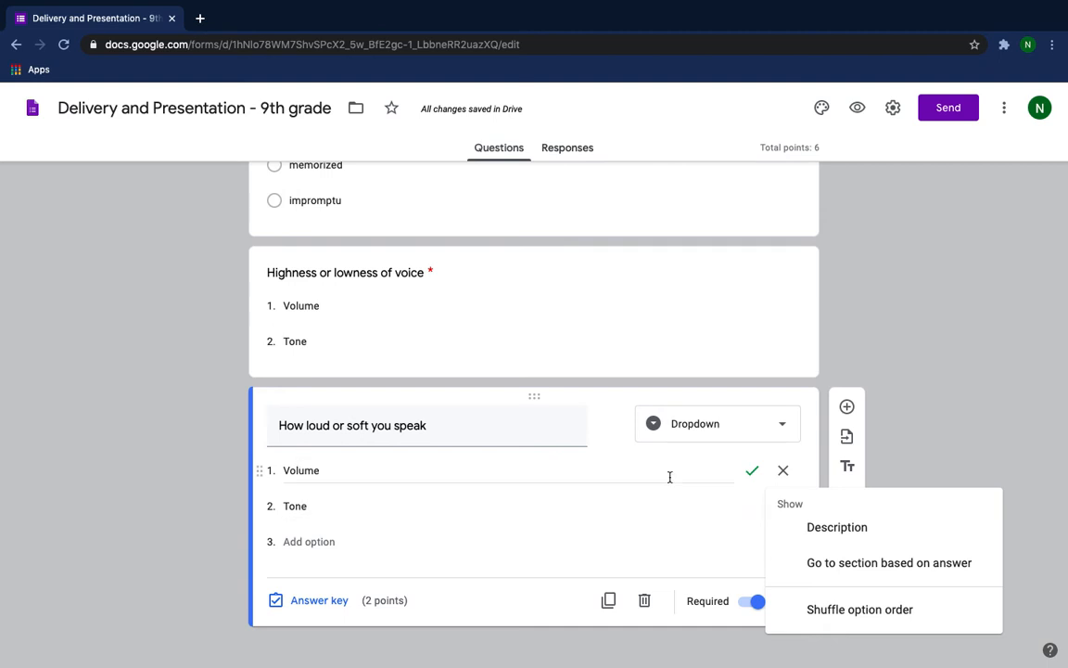
pyautogui.click(961, 400)
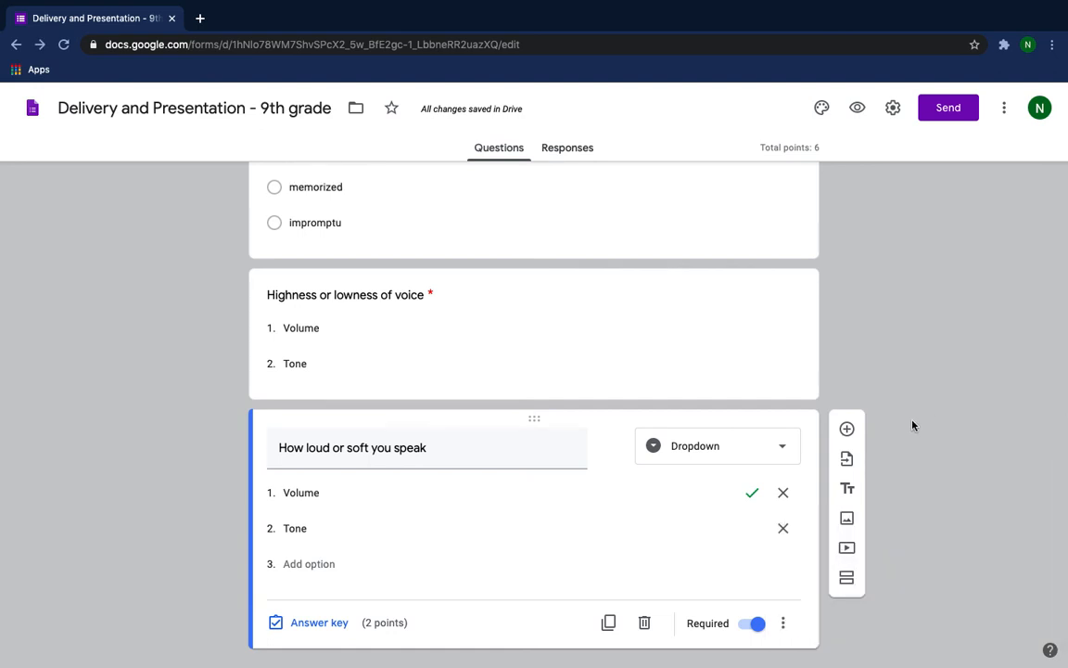
pyautogui.scroll(-1, 901, 431)
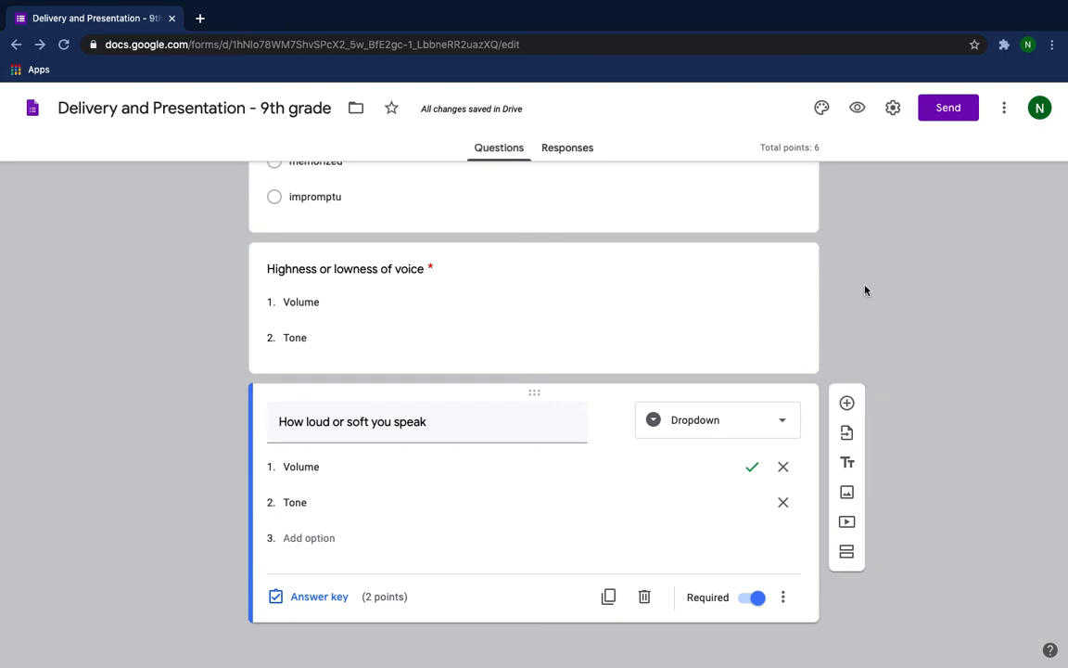
pyautogui.scroll(5, 865, 290)
pyautogui.scroll(-5, 866, 290)
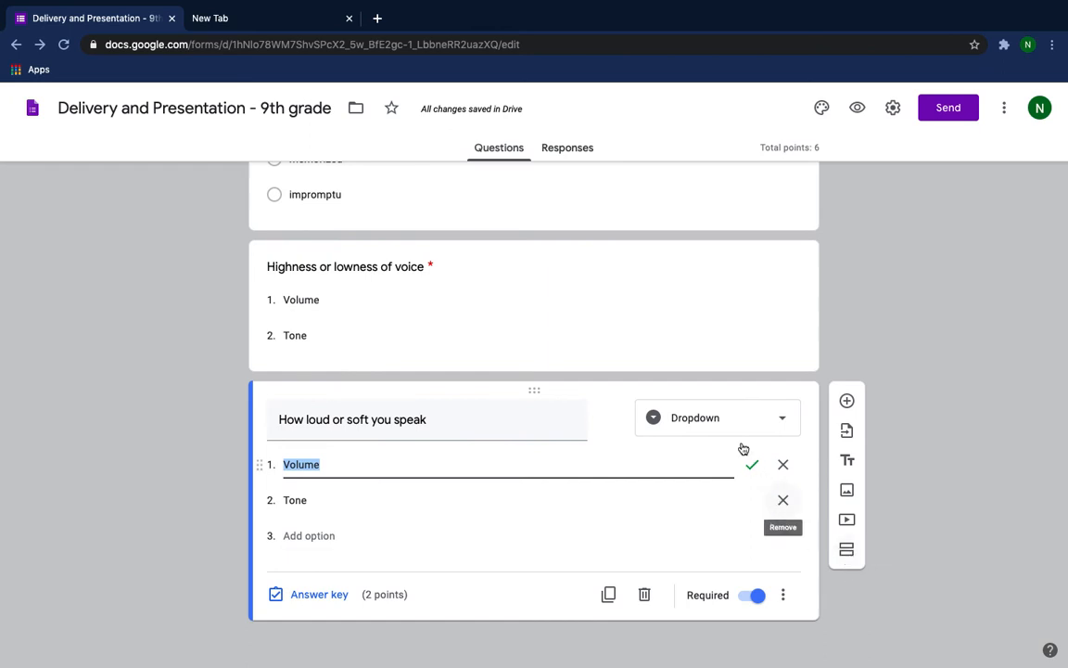
pyautogui.scroll(1, 767, 374)
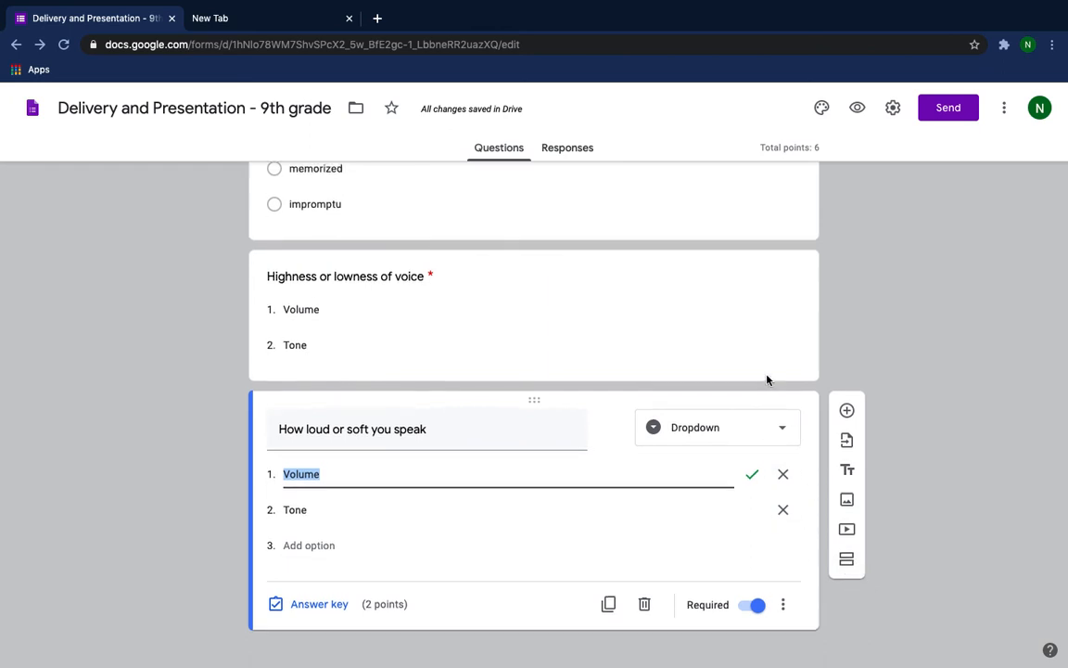
pyautogui.scroll(-1, 767, 375)
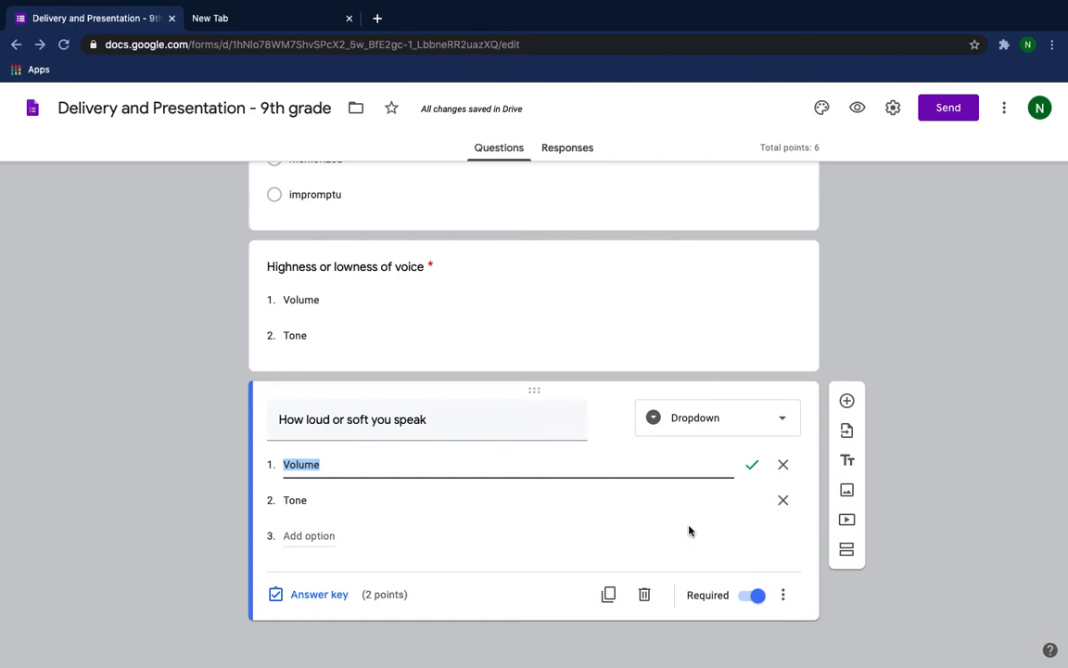
# Add a third section titled "Application" with the description "These open-ended questions will require you to watch a video and examine an image".
pyautogui.scroll(-1, 944, 499)
pyautogui.click(846, 551)
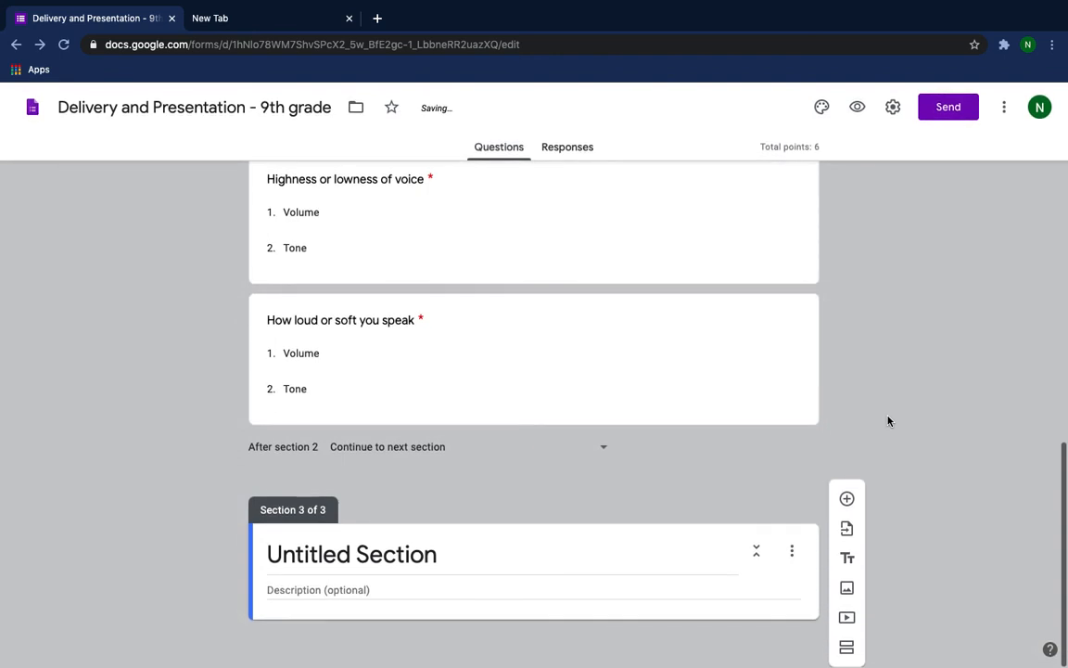
pyautogui.click(431, 551)
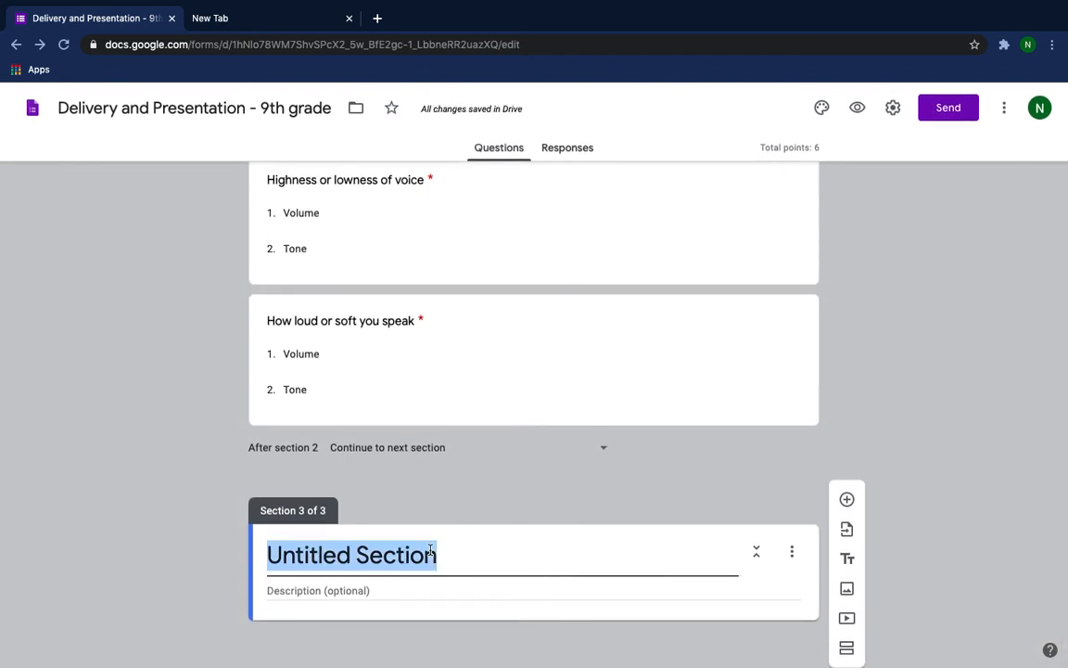
pyautogui.write('Applic')
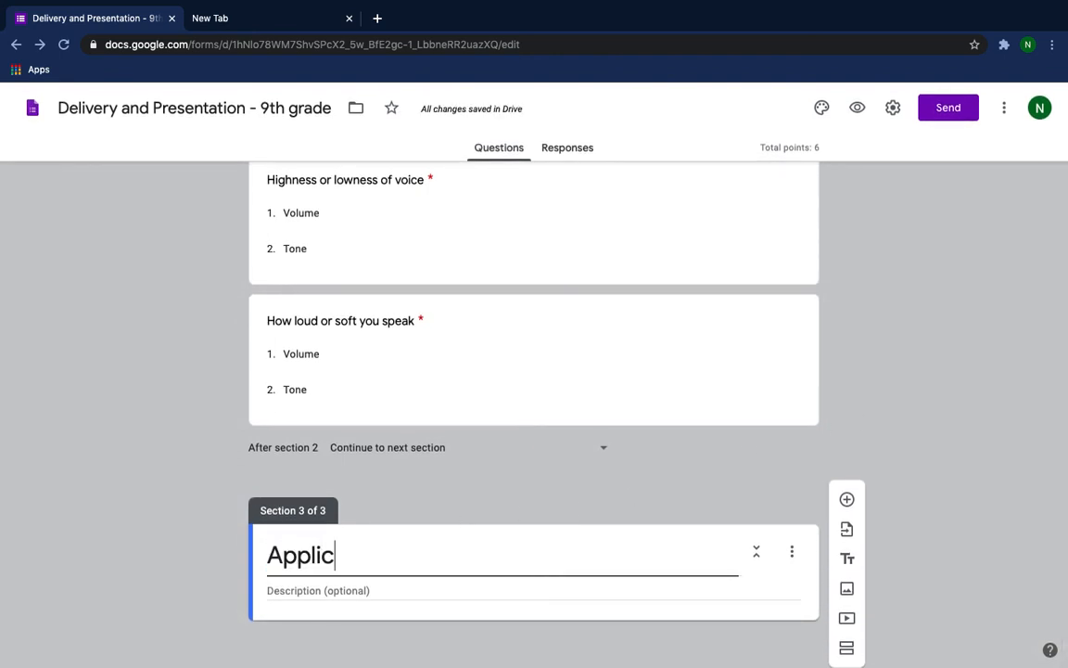
pyautogui.write('ation')
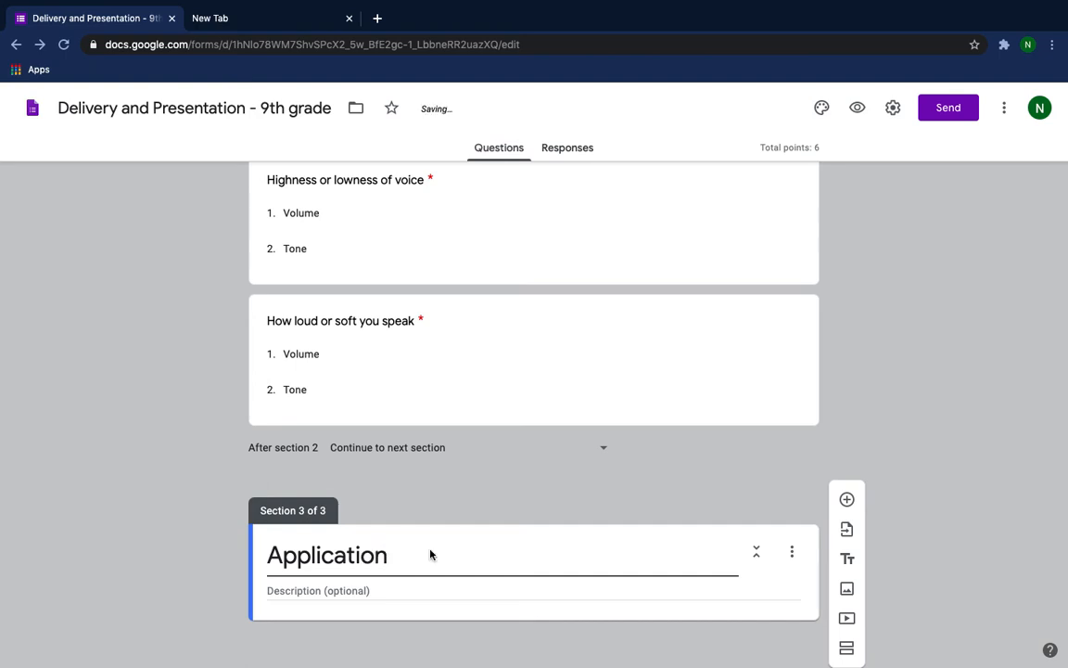
pyautogui.click(340, 591)
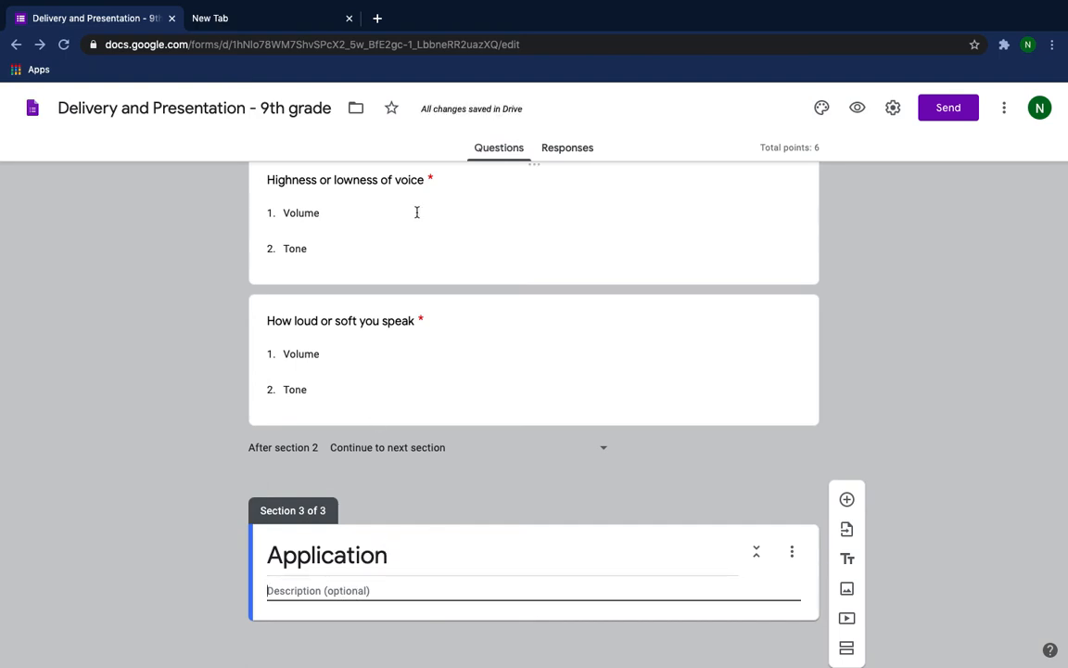
pyautogui.moveTo(501, 4)
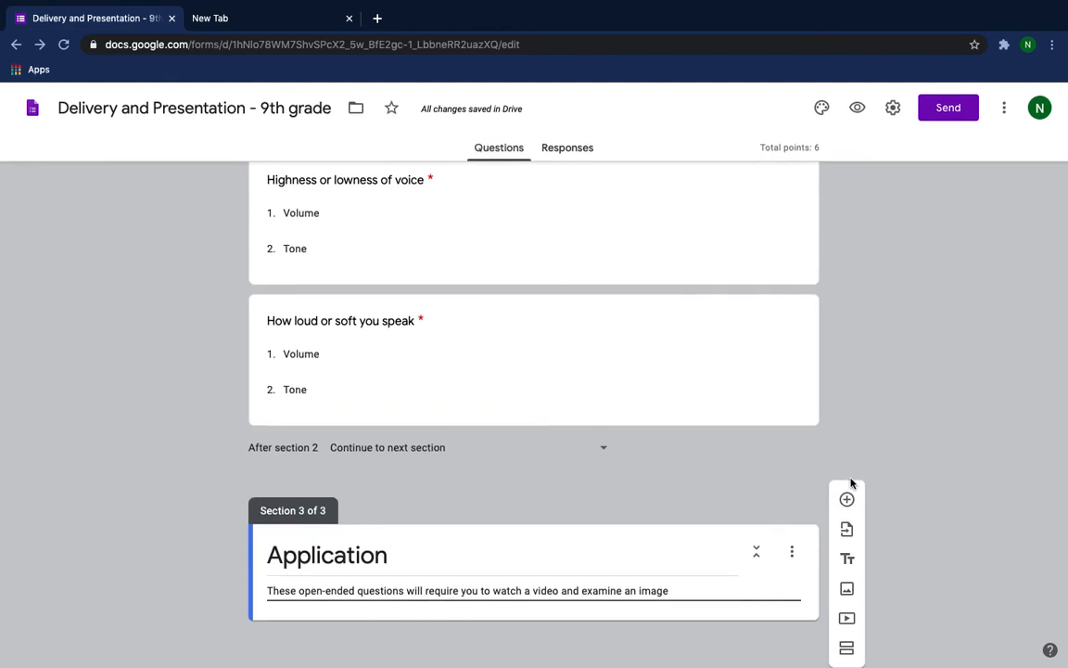
# Add a blank question to the Application section, search YouTube for "how to speak so people will listen" and insert the 10-minute TED talk.
pyautogui.click(847, 500)
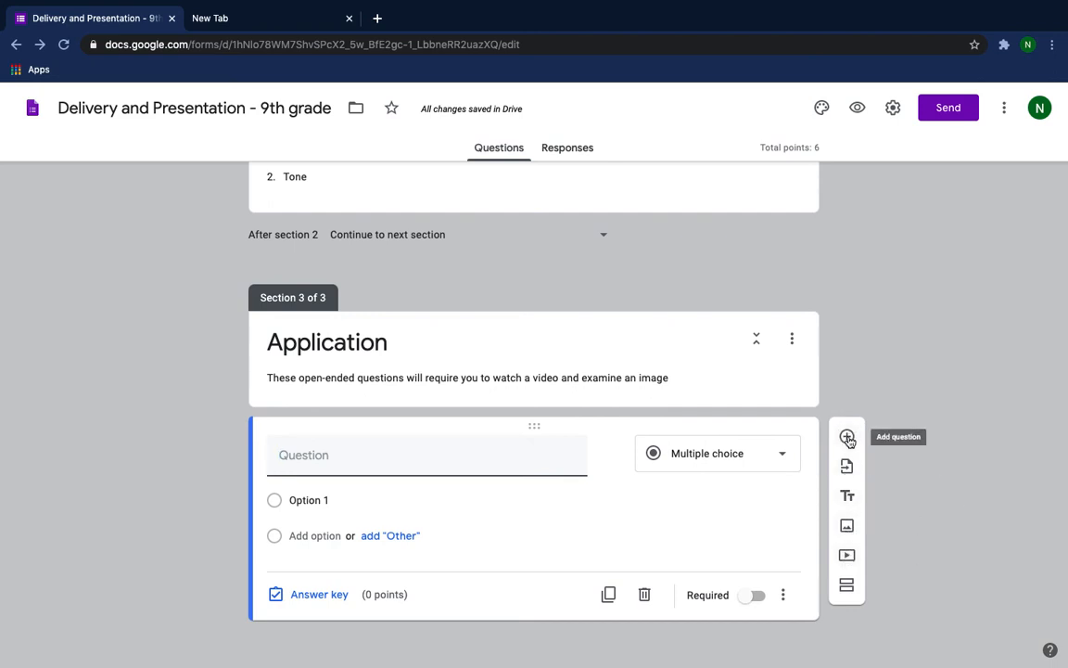
pyautogui.click(848, 554)
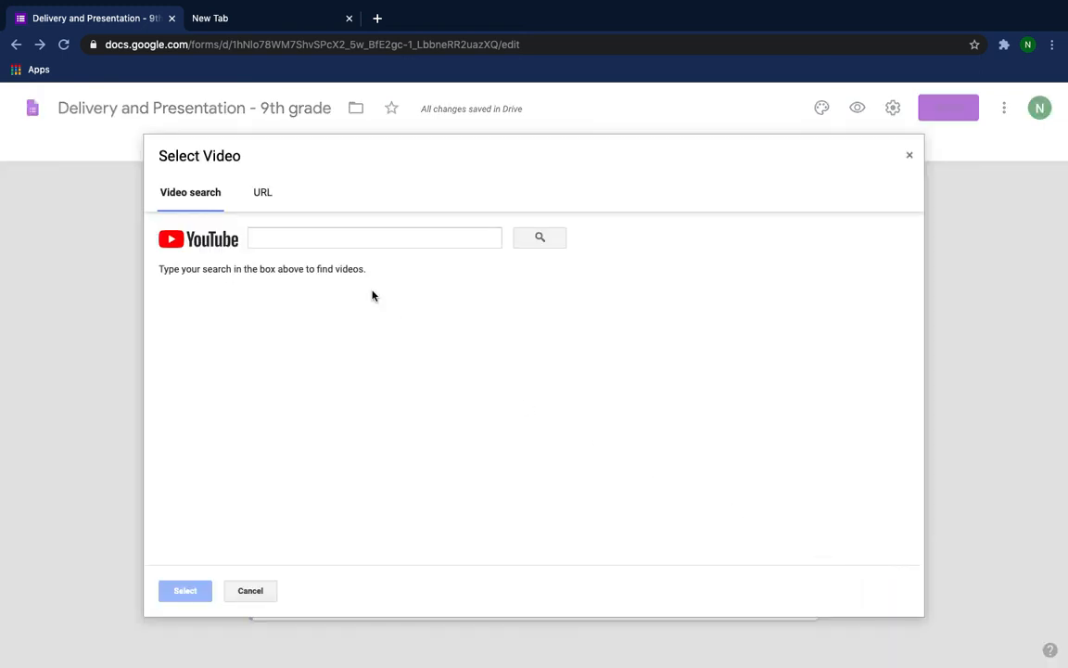
pyautogui.click(263, 193)
pyautogui.click(201, 195)
pyautogui.click(289, 233)
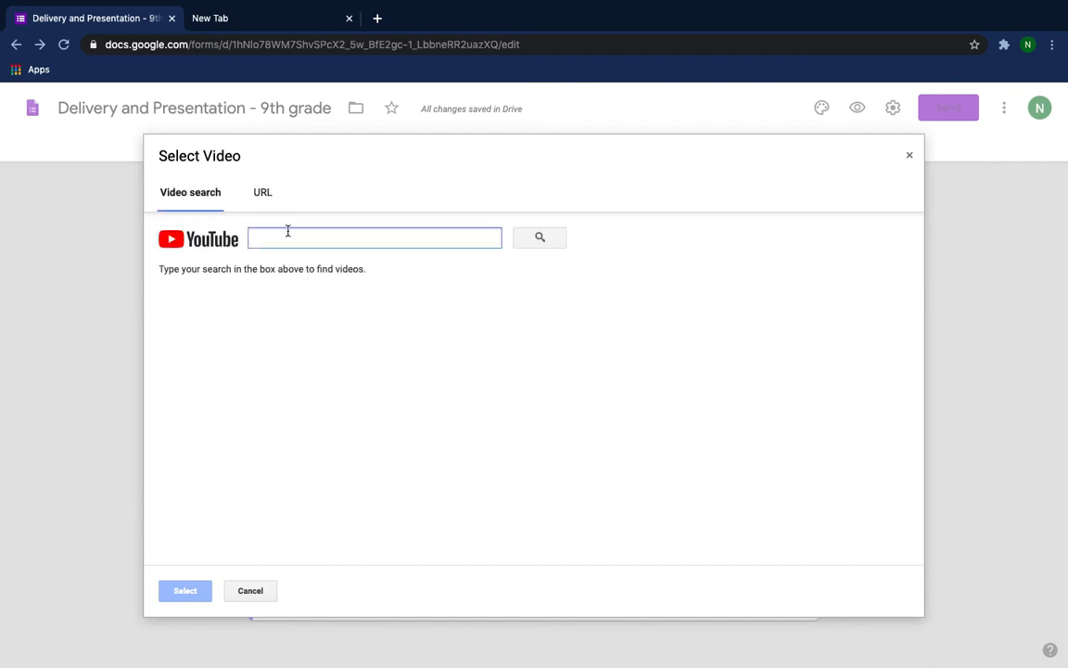
pyautogui.write('ho')
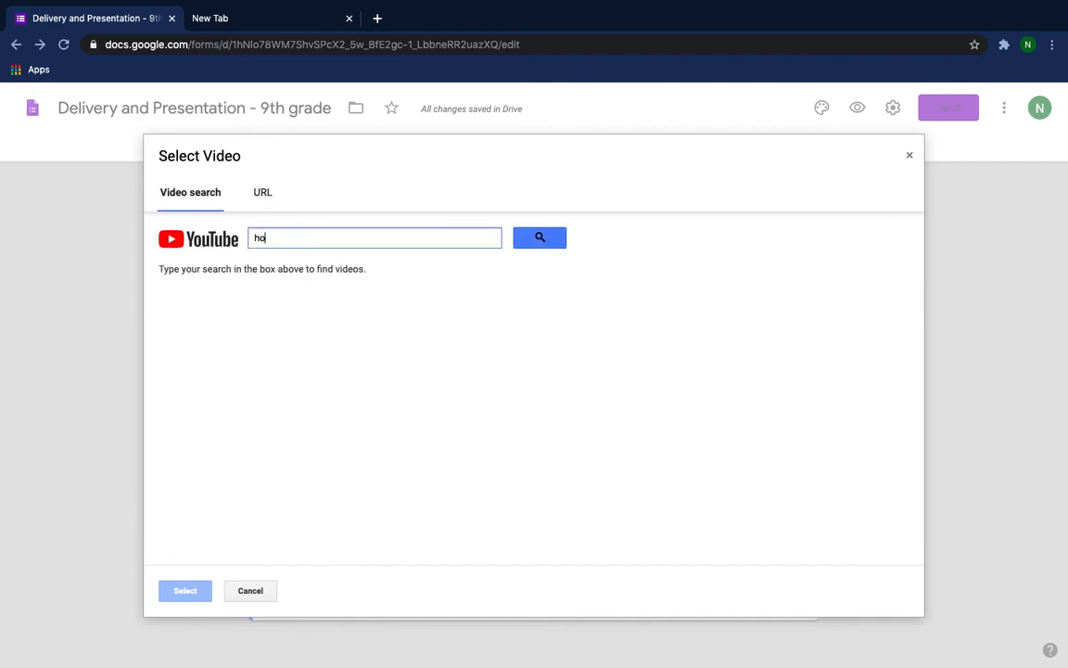
pyautogui.write('w to speak so people will lis')
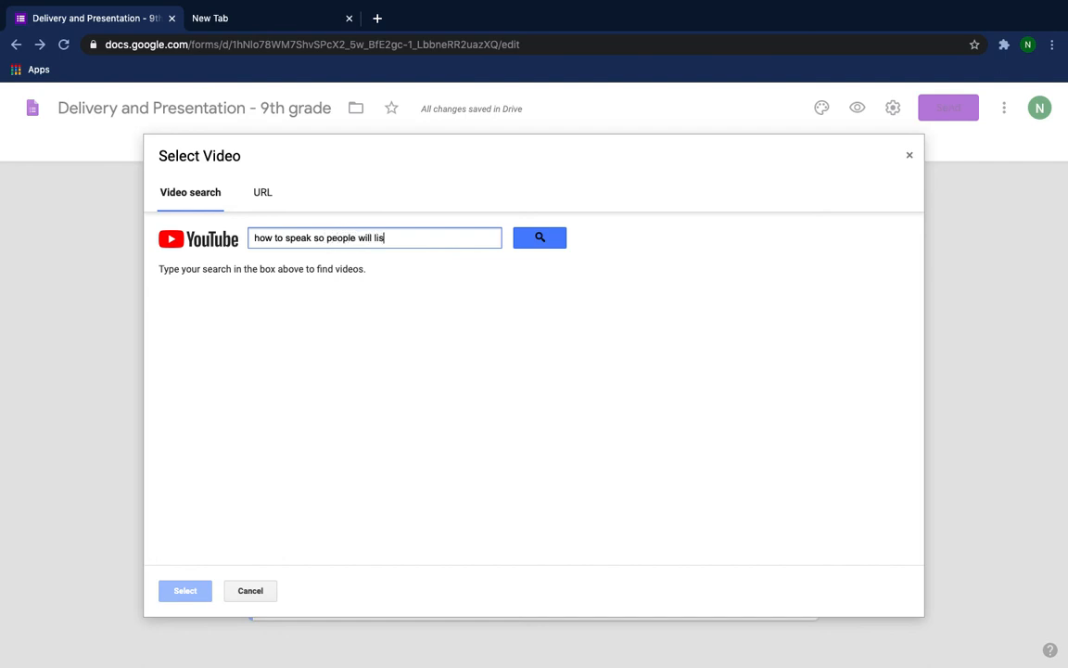
pyautogui.write('ten')
pyautogui.click(540, 241)
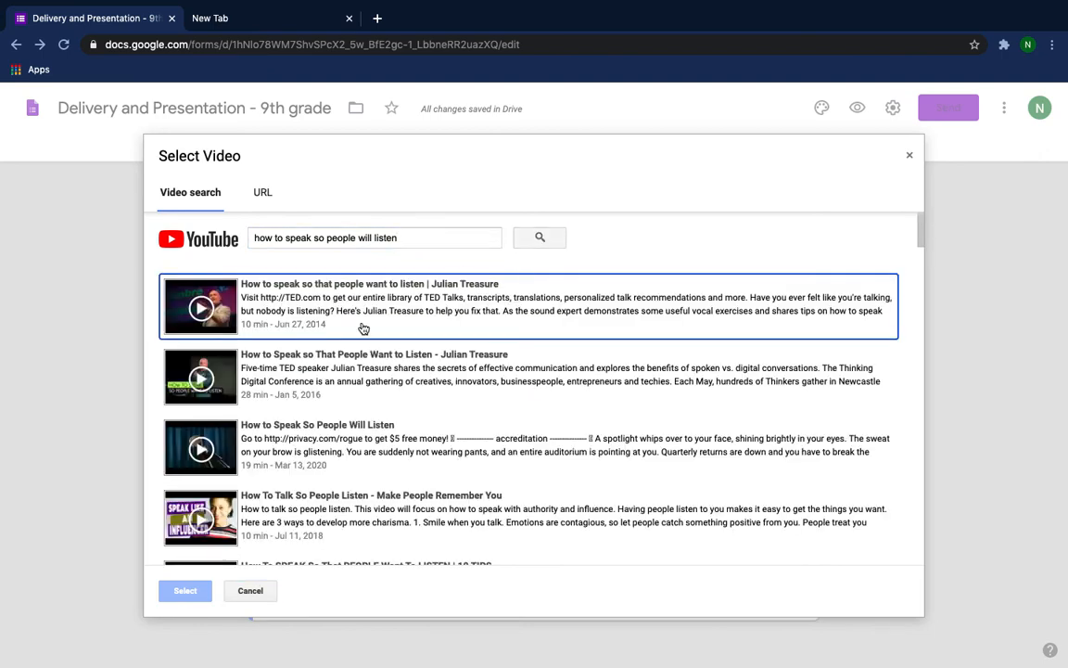
pyautogui.click(324, 295)
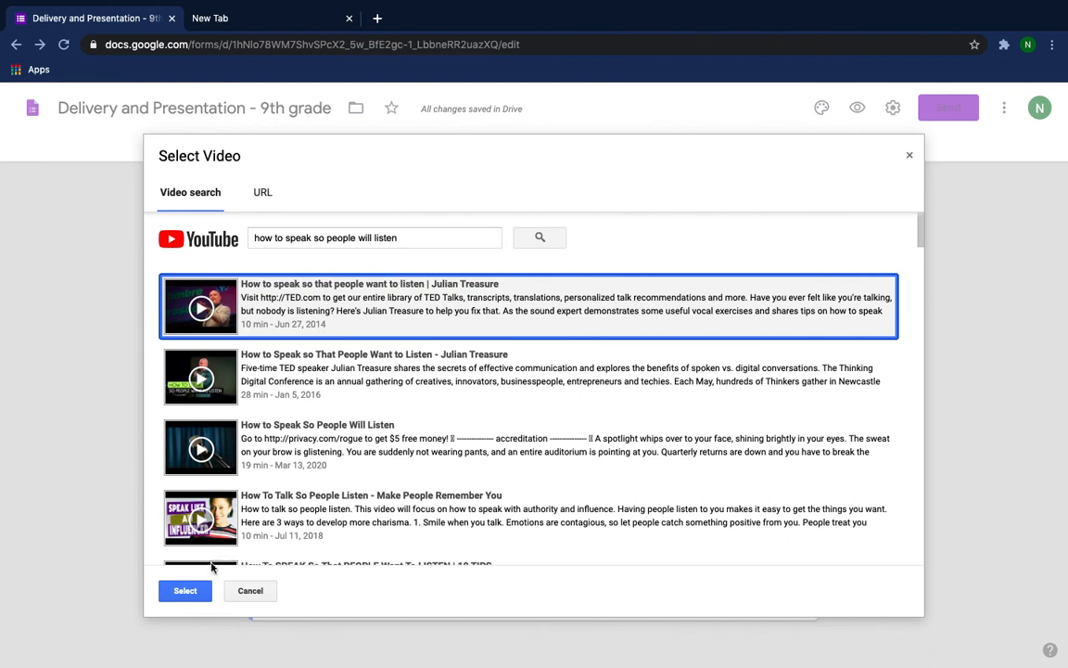
pyautogui.click(186, 592)
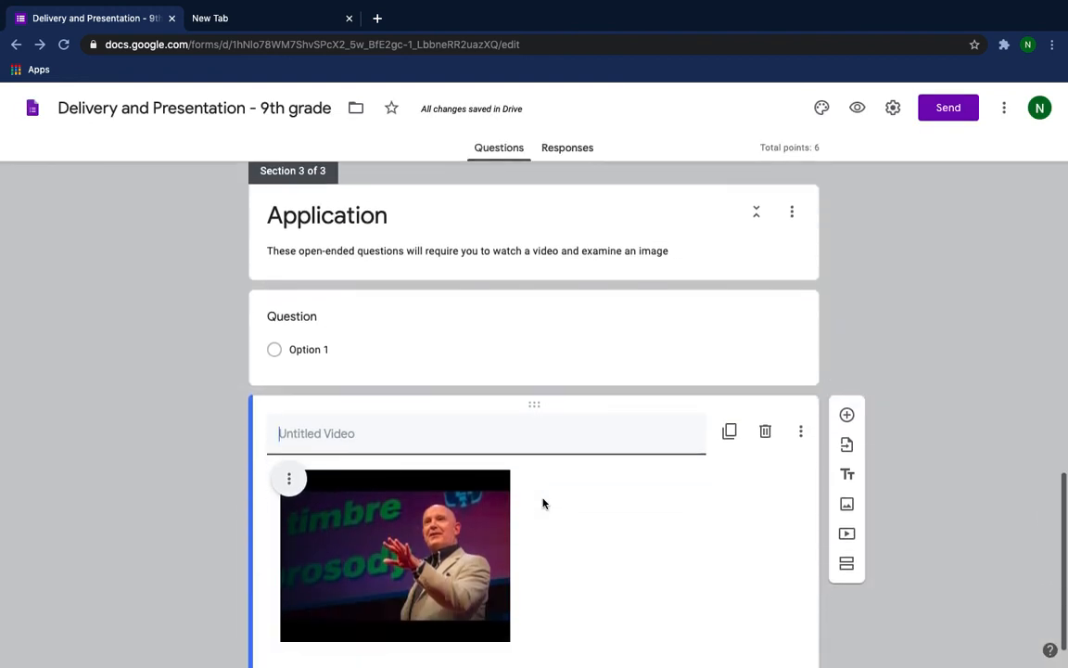
# Title the inserted video "How to Speak so People Will Listen".
pyautogui.write('How ')
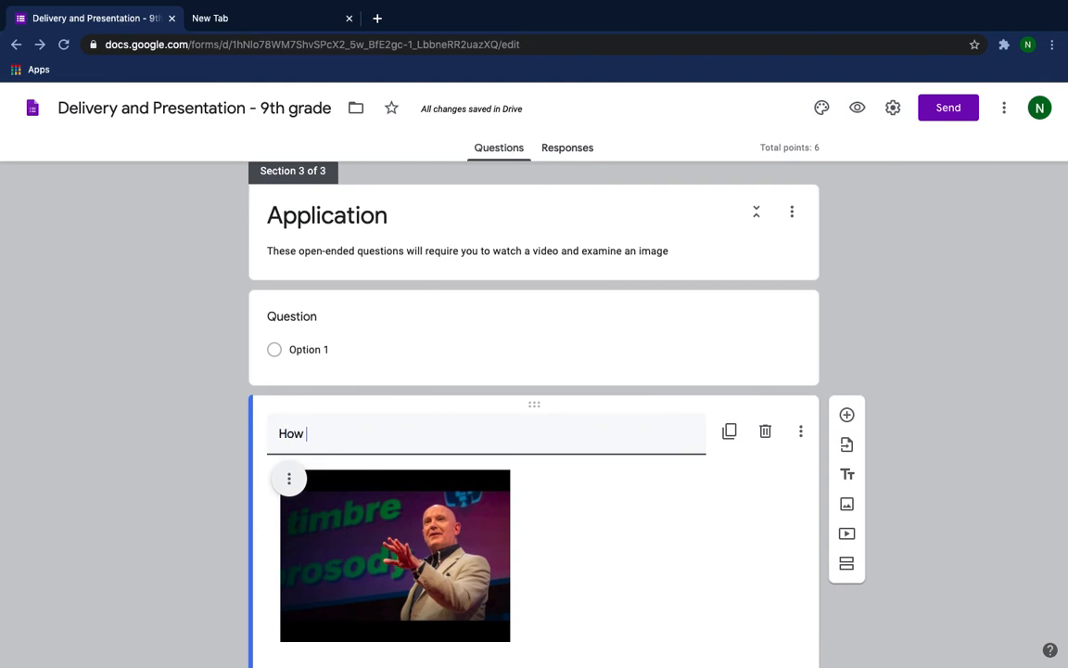
pyautogui.write('to')
pyautogui.write('pea')
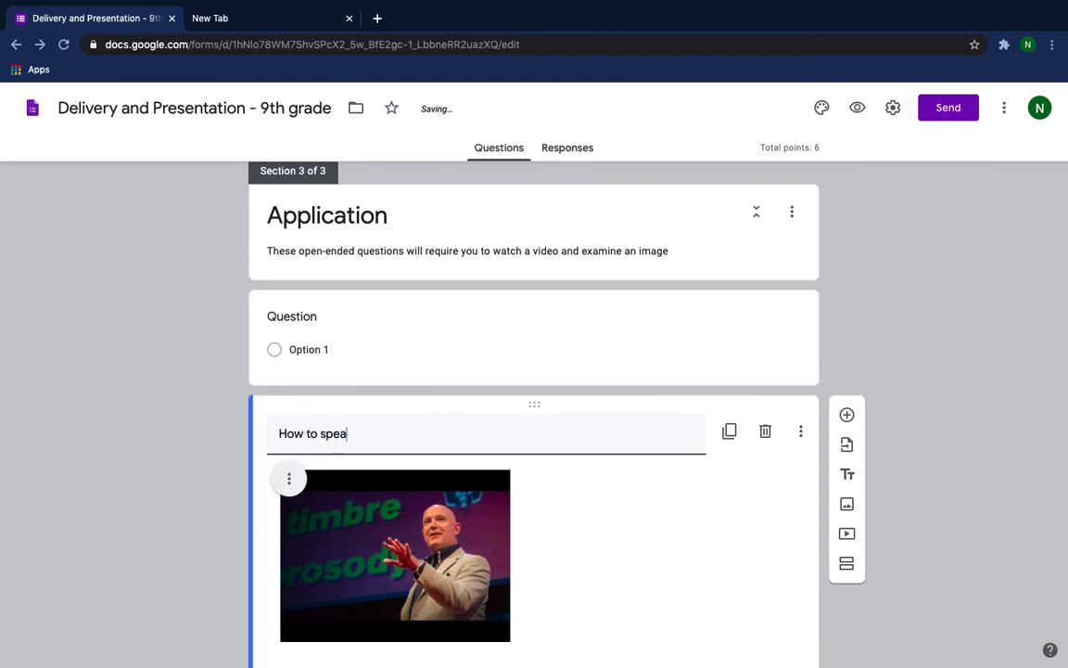
pyautogui.write('k')
pyautogui.press('BackSpace')
pyautogui.press('BackSpace')
pyautogui.press('BackSpace')
pyautogui.press('BackSpace')
pyautogui.press('BackSpace')
pyautogui.write('S')
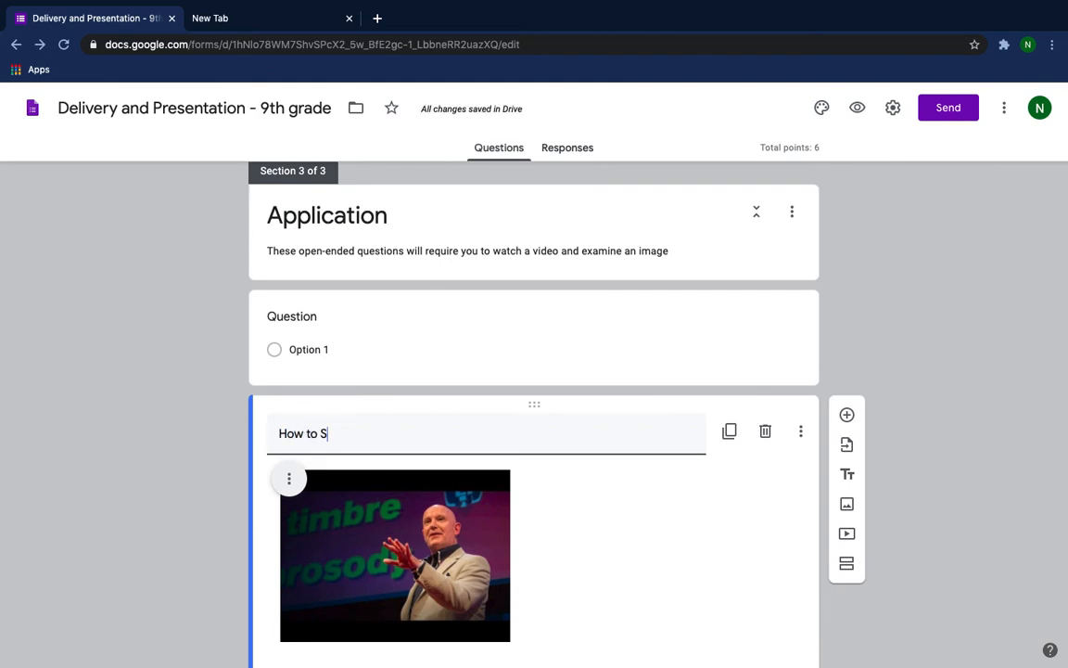
pyautogui.write('peak so')
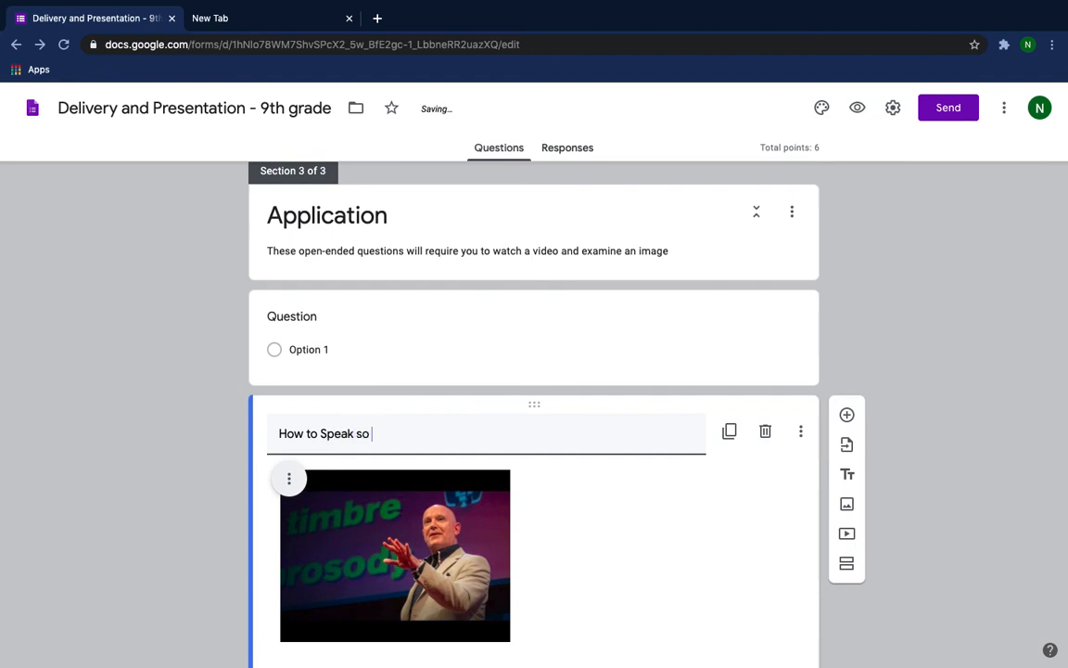
pyautogui.write(' People Will Listen')
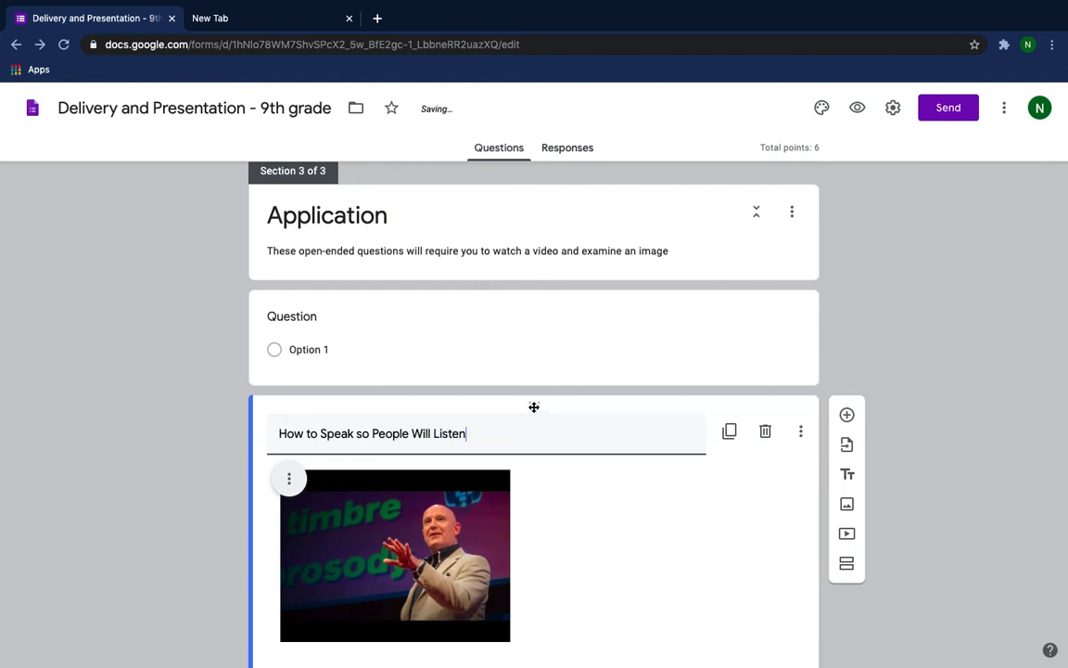
# Move the video above the blank question in the Application section and append "(Please Watch)" to its title.
pyautogui.moveTo(534, 407); pyautogui.dragTo(528, 289)
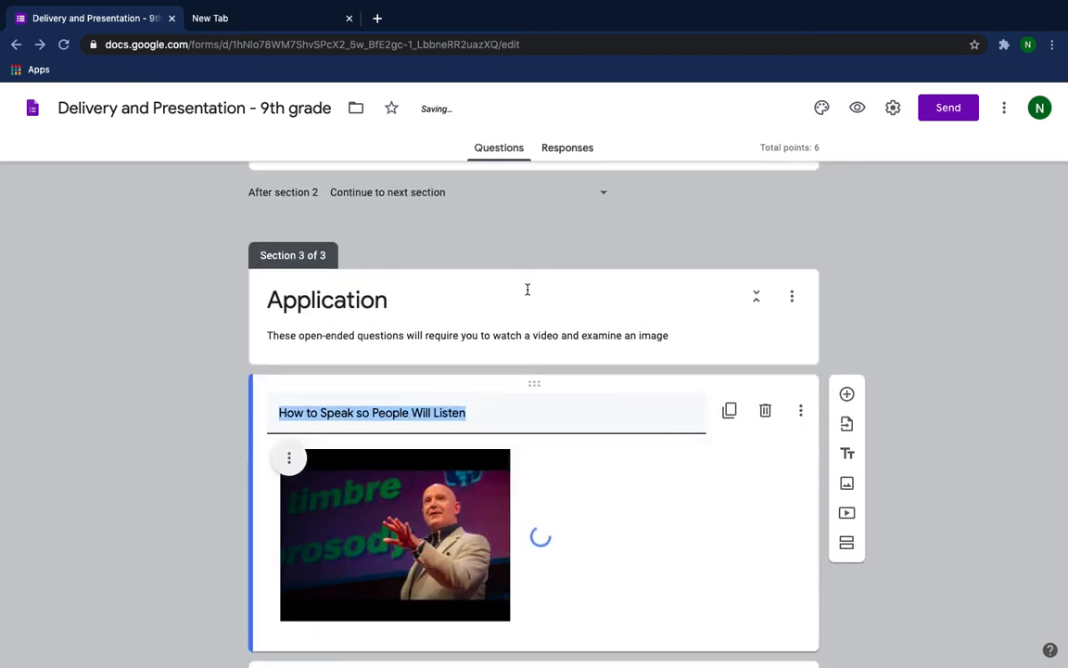
pyautogui.click(488, 416)
pyautogui.write('(')
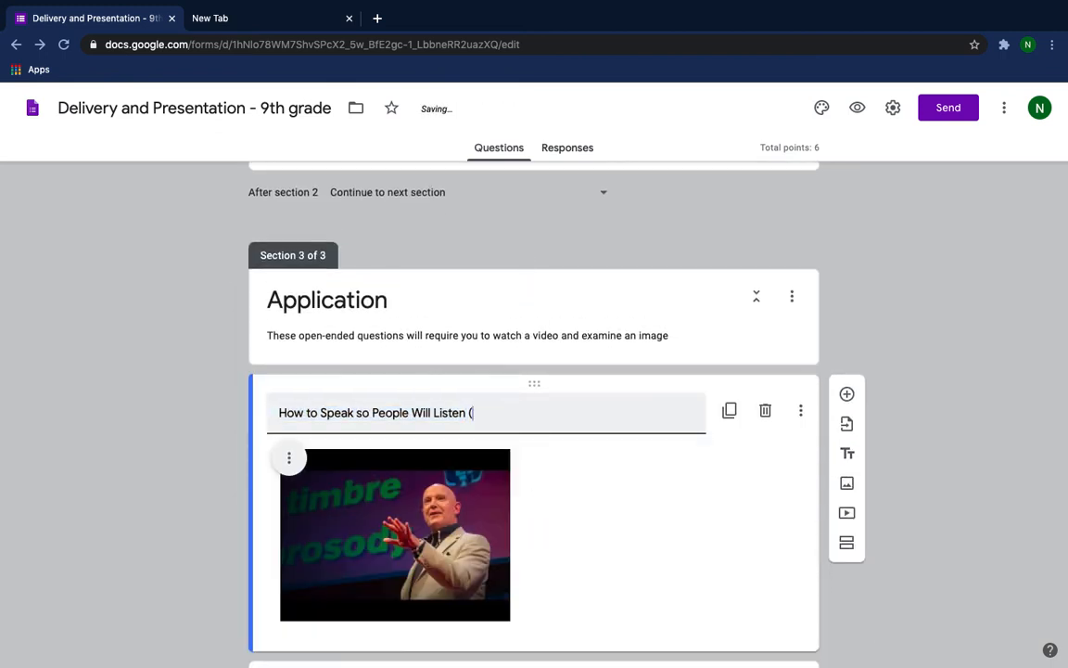
pyautogui.write('Please W')
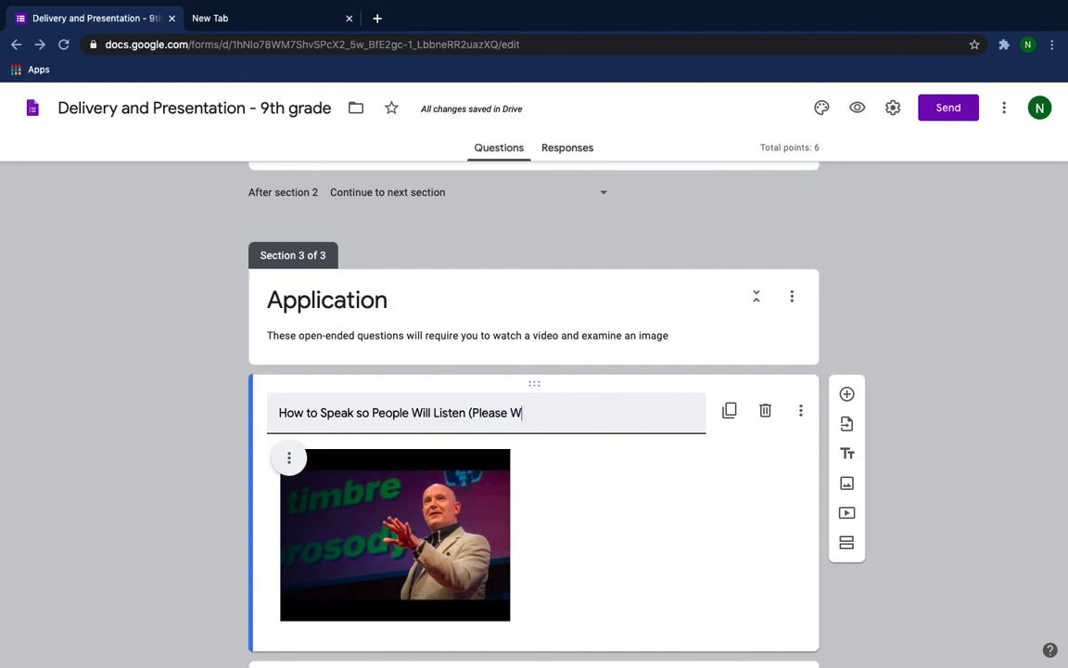
pyautogui.write('atch)')
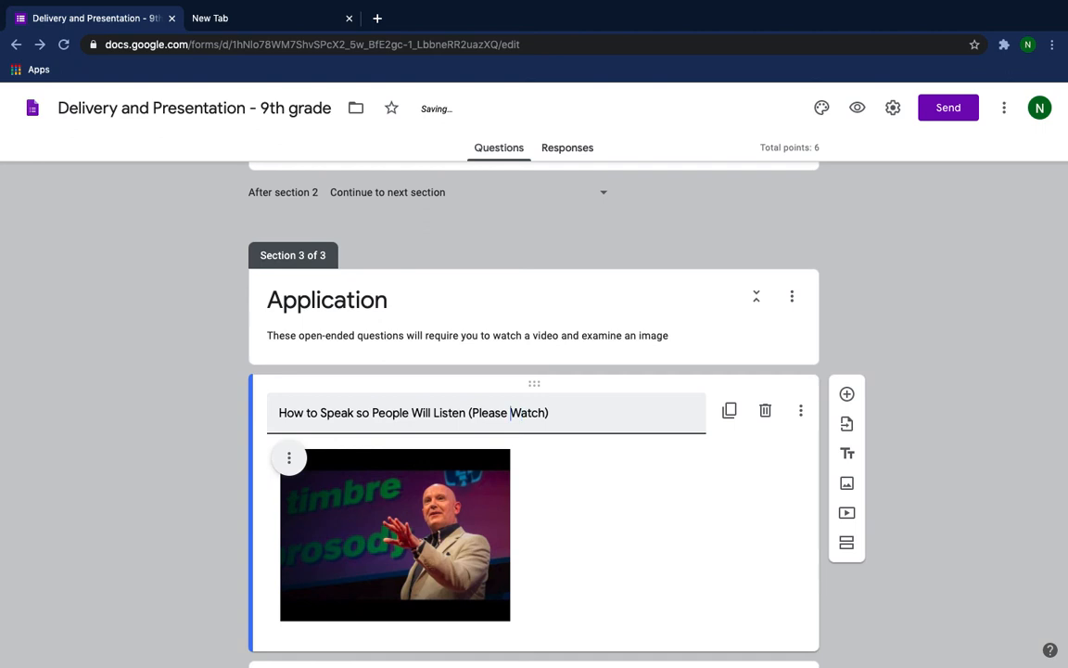
# Change the parenthetical ending of the Application section's video title to "(Watch First)".
pyautogui.press('BackSpace')
pyautogui.press('BackSpace')
pyautogui.press('BackSpace')
pyautogui.press('BackSpace')
pyautogui.press('BackSpace')
pyautogui.press('BackSpace')
pyautogui.press('BackSpace')
pyautogui.write('Fir')
pyautogui.press('BackSpace')
pyautogui.press('BackSpace')
pyautogui.write('st')
# Change the blank question below the video from multiple choice to a Paragraph answer.
pyautogui.scroll(-2, 632, 459)
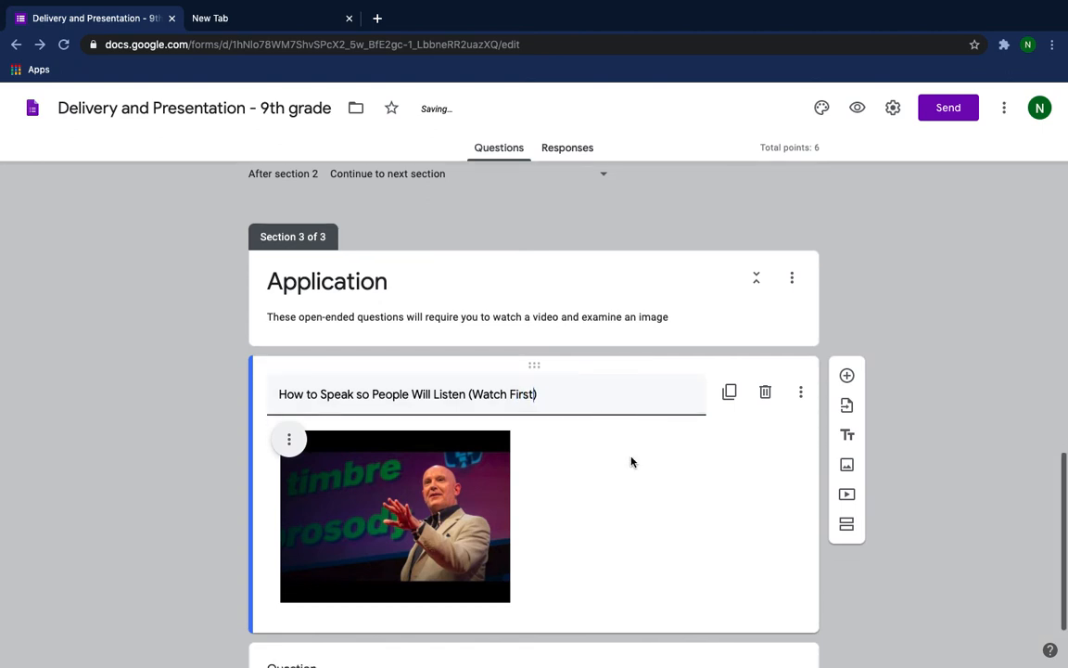
pyautogui.scroll(-2, 632, 461)
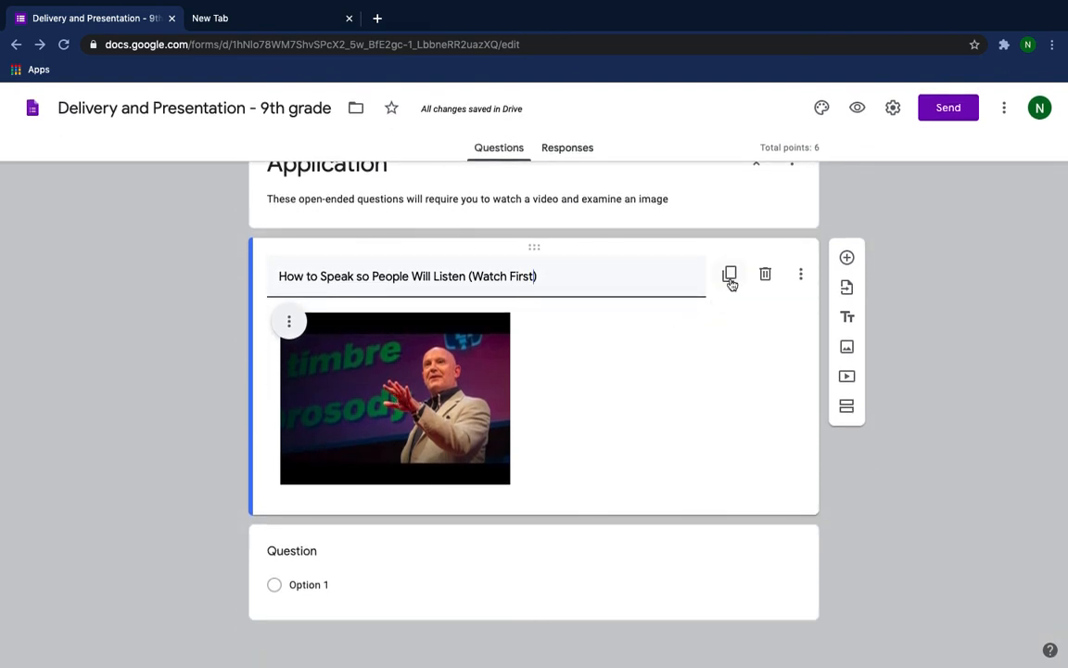
pyautogui.click(539, 543)
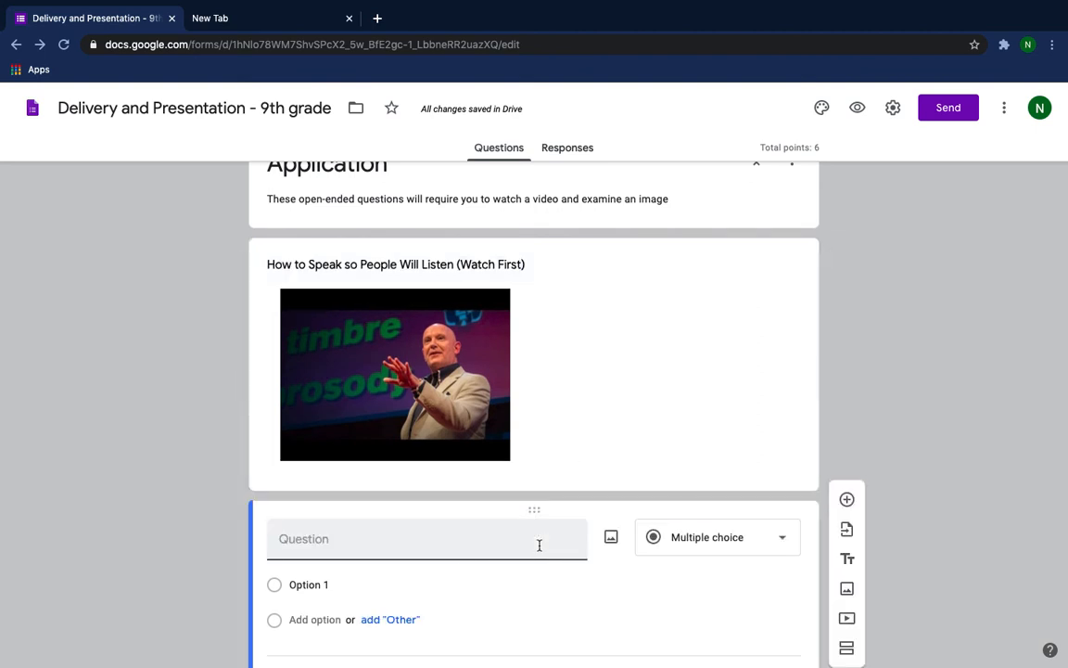
pyautogui.click(786, 537)
pyautogui.scroll(-1, 700, 533)
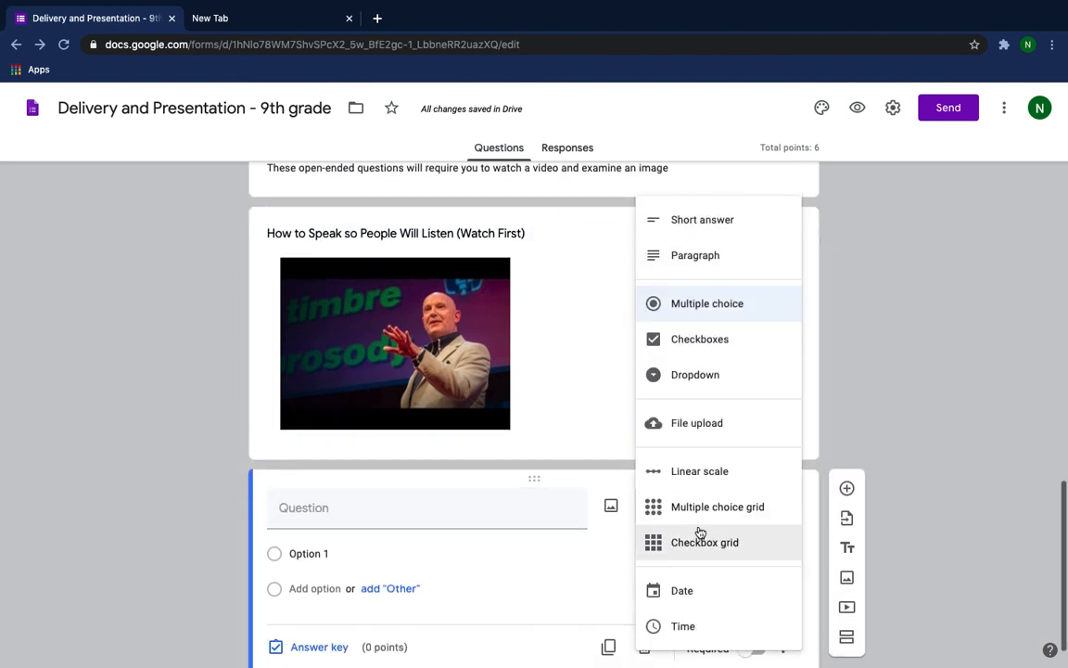
pyautogui.click(699, 268)
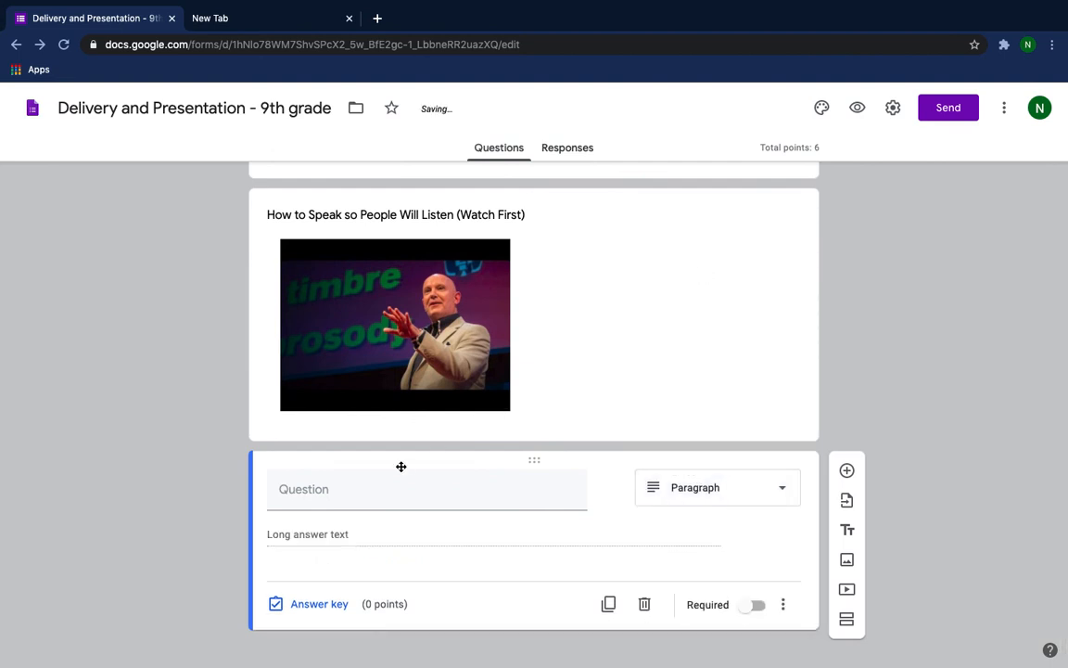
# Enter "What are the seven deadly sins of speaking. List and define." as the paragraph question's text.
pyautogui.click(338, 491)
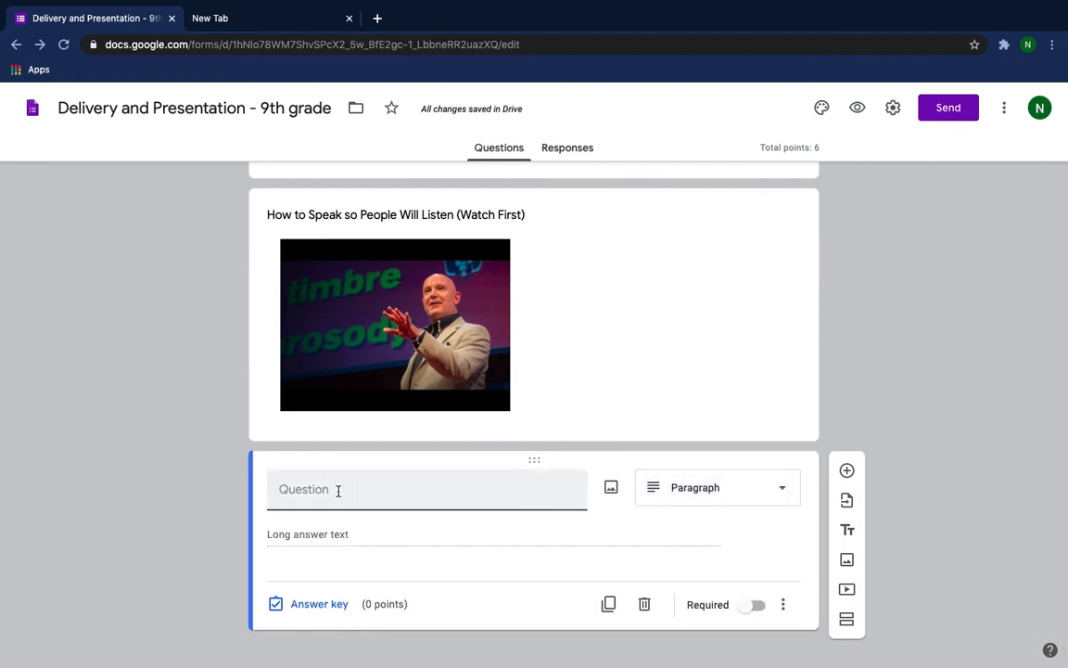
pyautogui.write('What are the seven deadly')
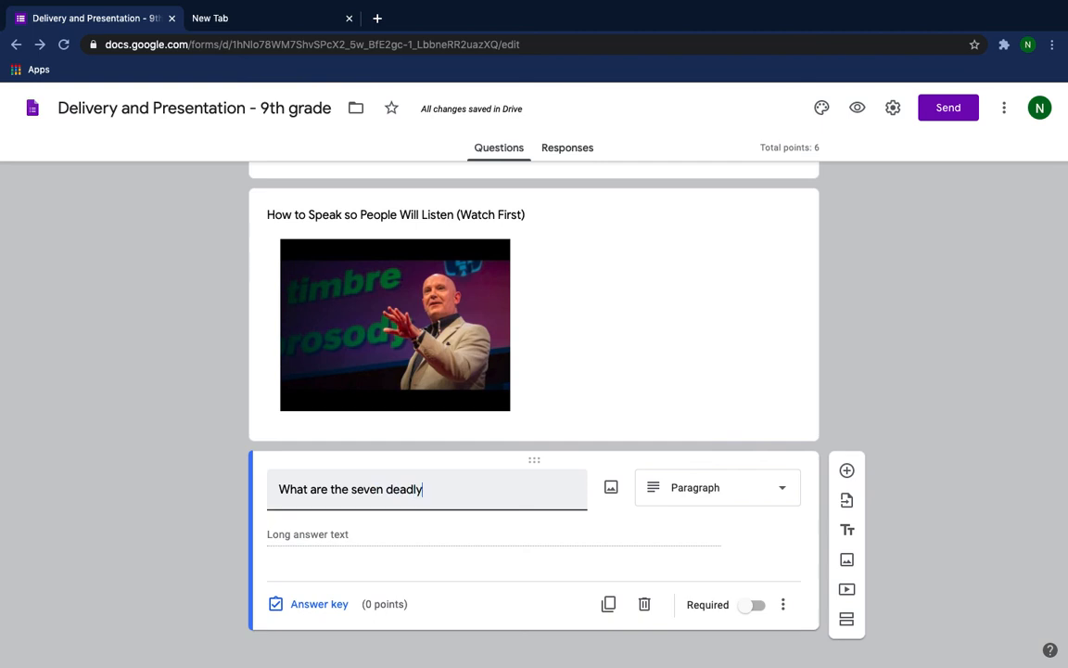
pyautogui.write(' sins ')
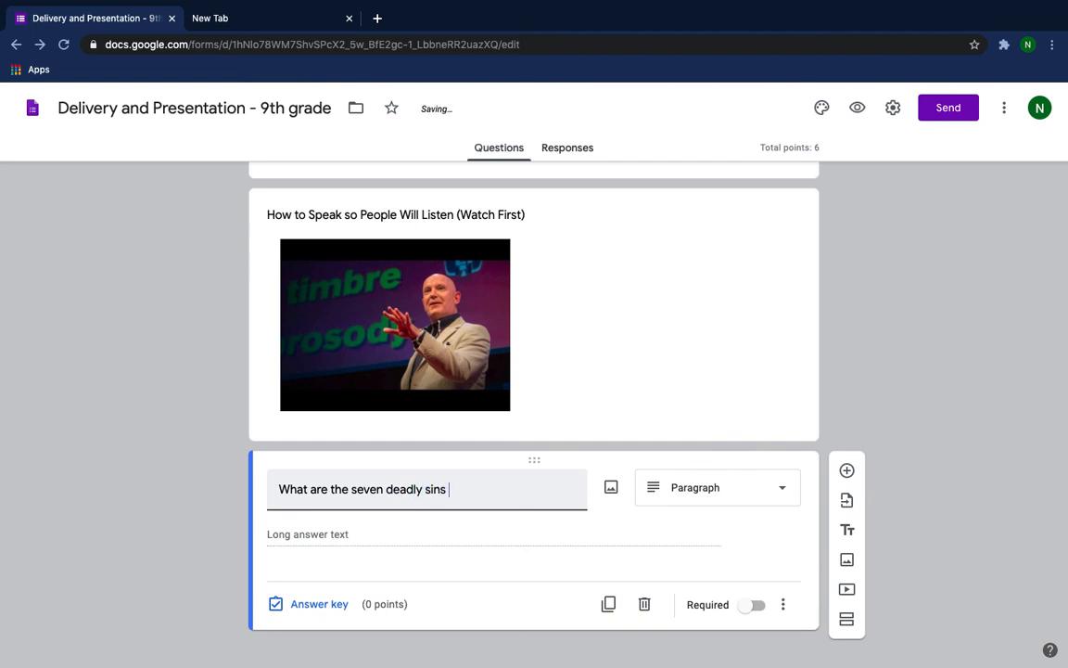
pyautogui.write('of speaking. List and ')
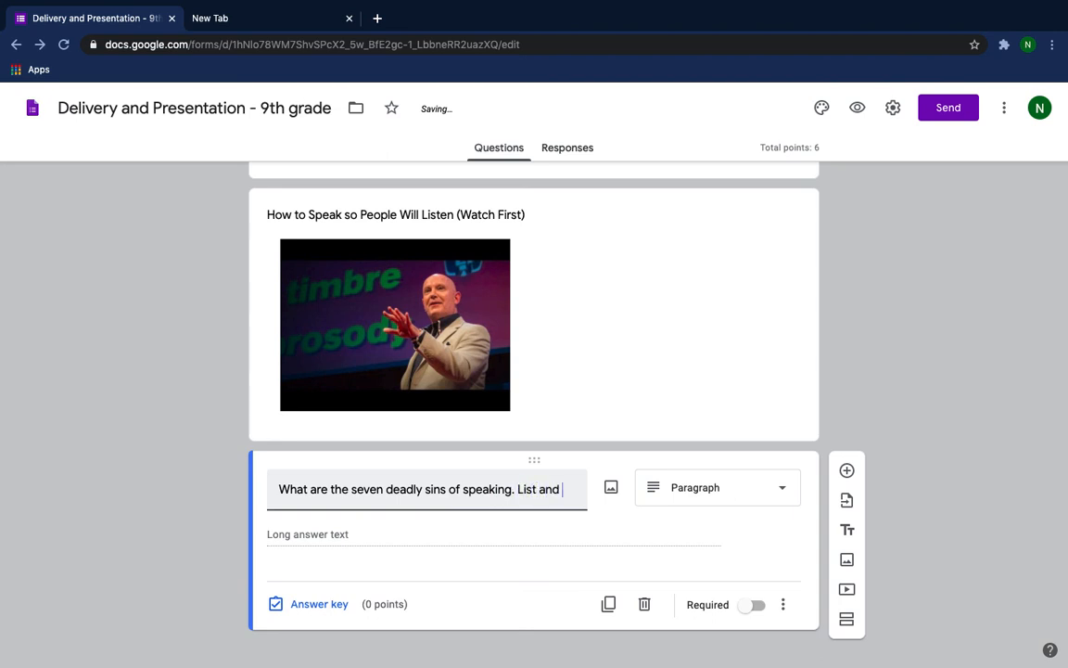
pyautogui.write('define.')
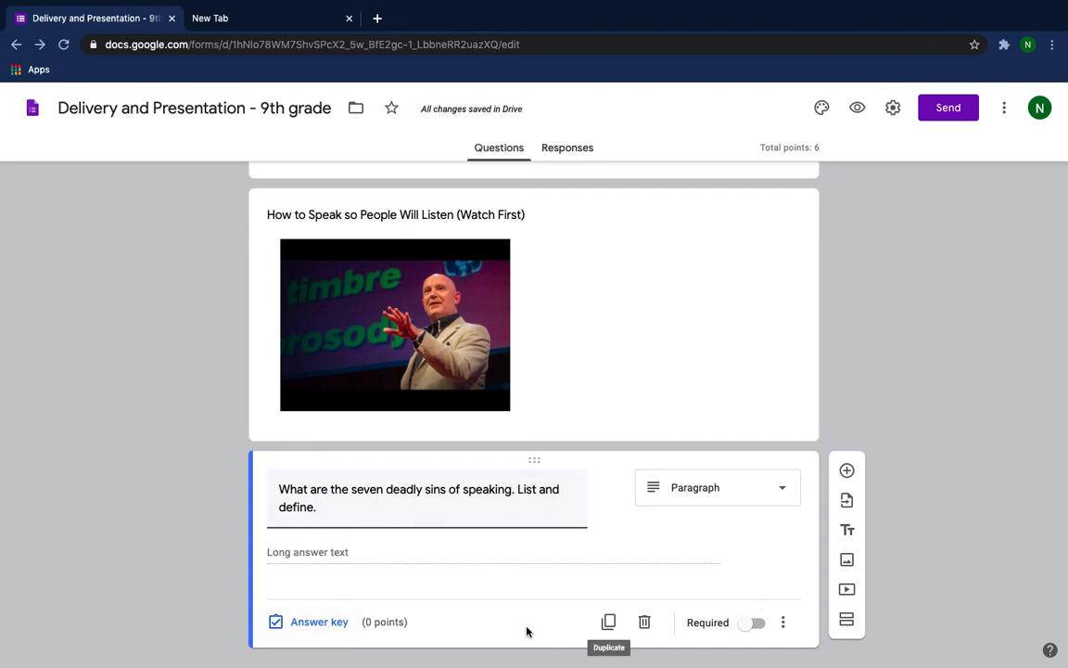
# Make the seven deadly sins question worth 2 points and mark it as required.
pyautogui.click(330, 629)
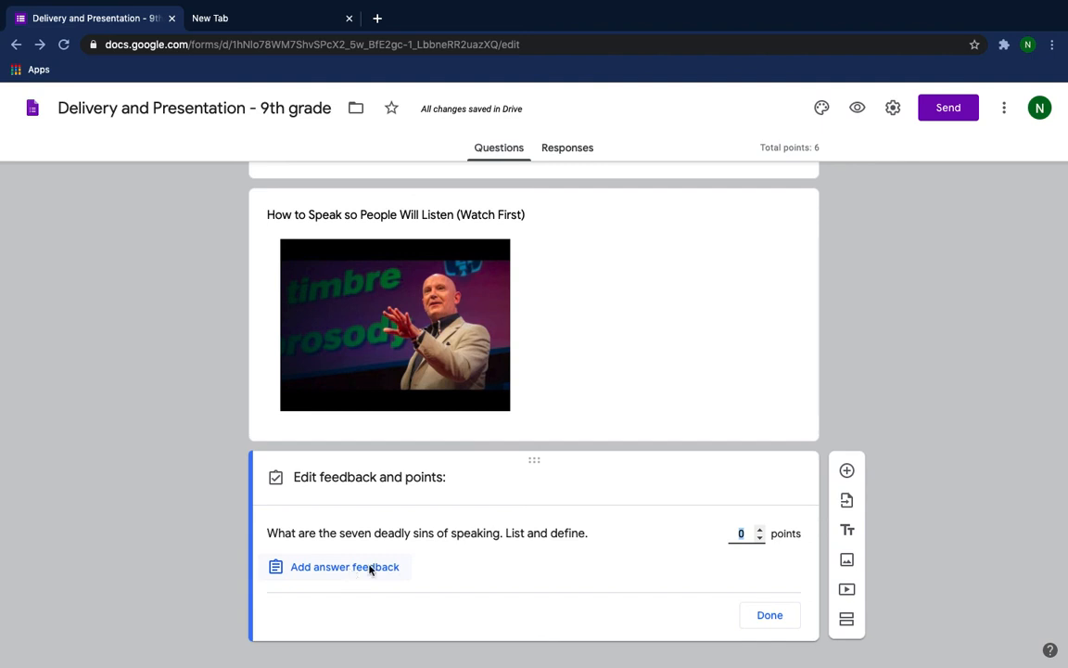
pyautogui.click(761, 533)
pyautogui.click(761, 533)
pyautogui.click(770, 617)
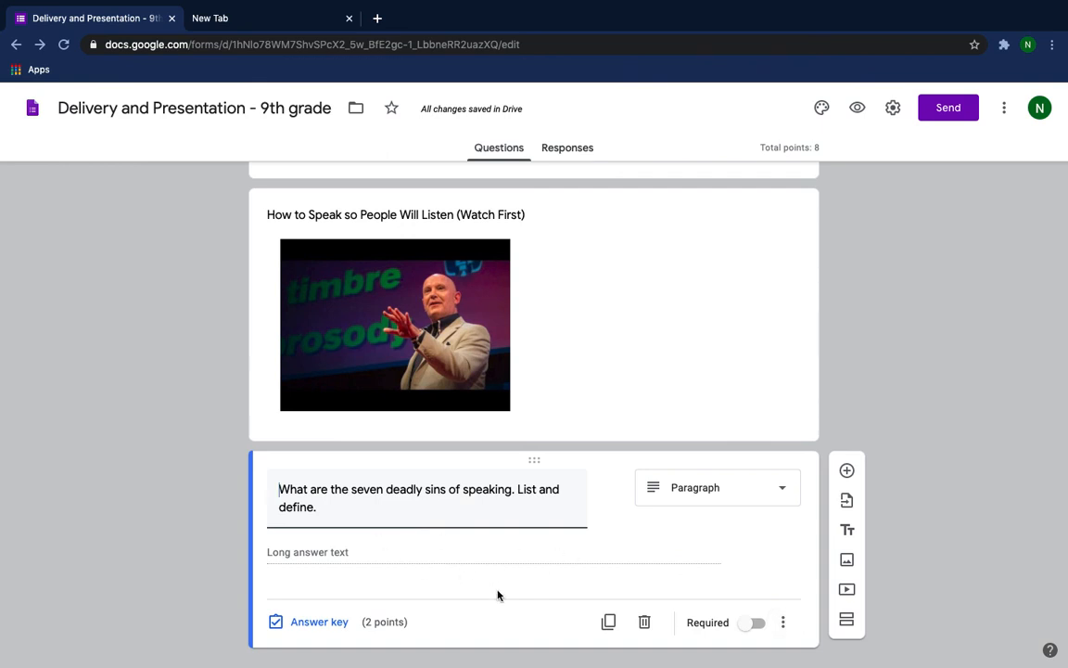
pyautogui.click(754, 623)
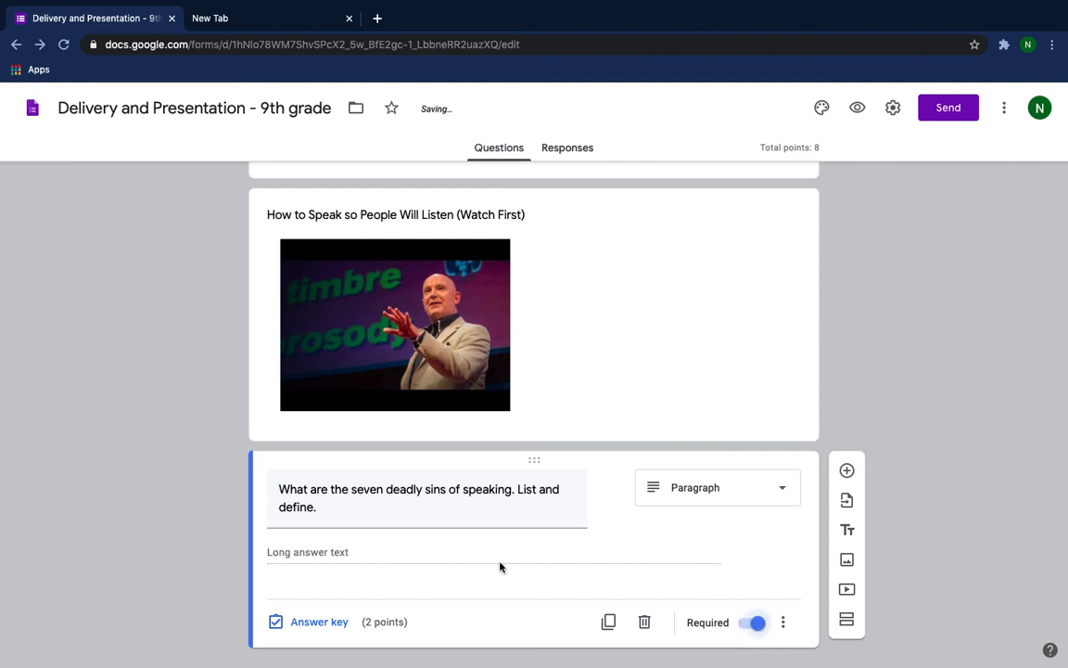
pyautogui.scroll(-1, 500, 567)
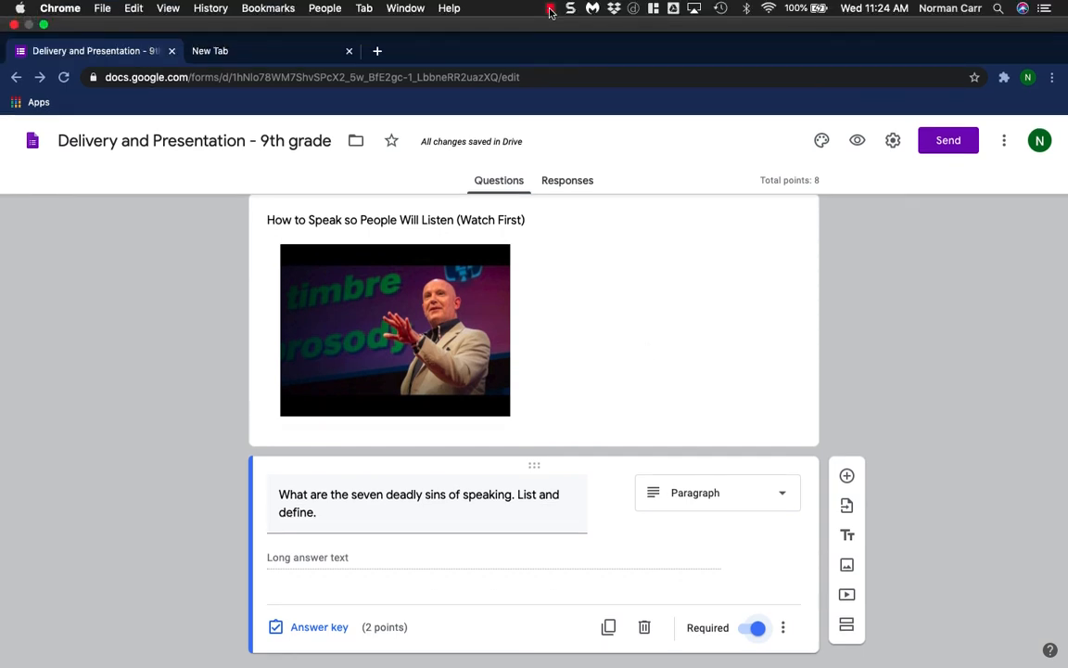
pyautogui.click(546, 9)
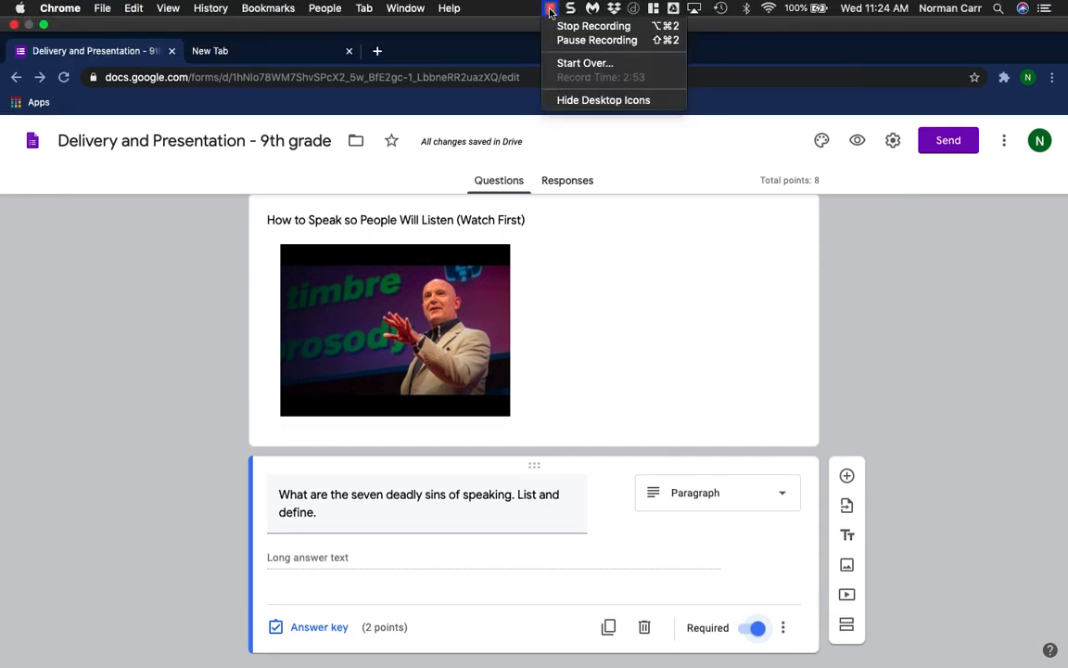
pyautogui.click(519, 38)
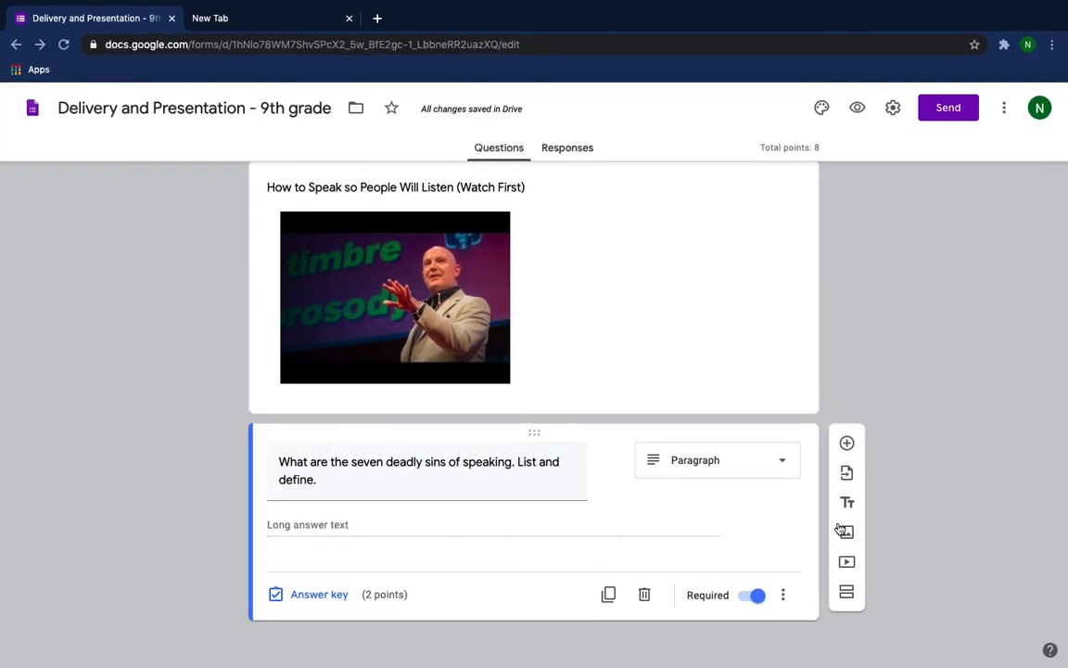
# Add a new question below the seven deadly sins question and open Google Image Search for its image.
pyautogui.click(848, 445)
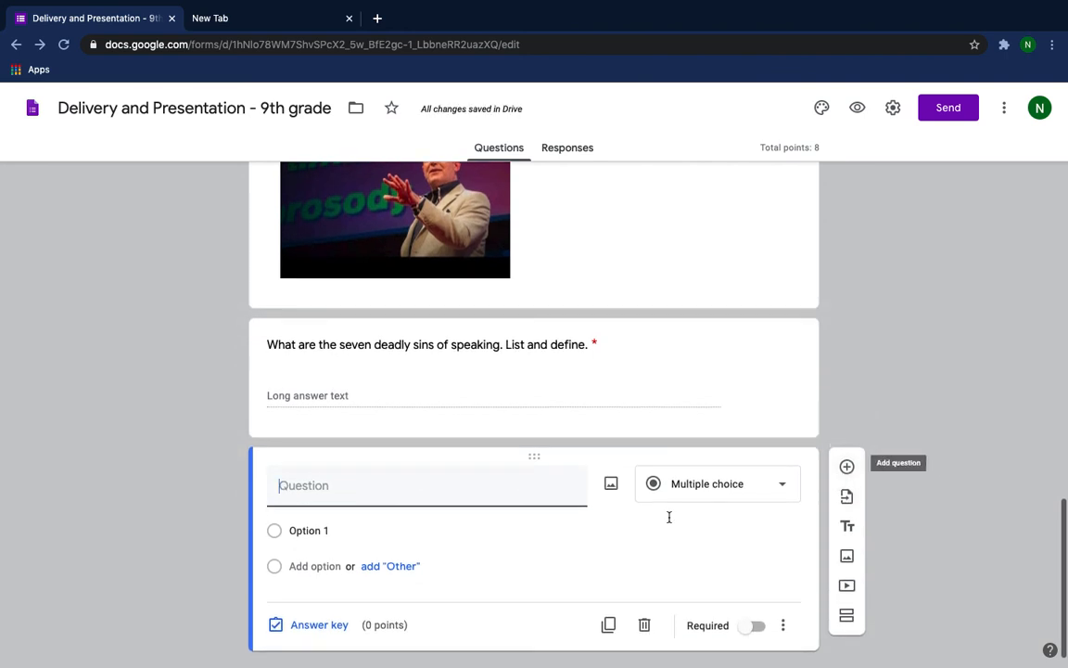
pyautogui.click(611, 485)
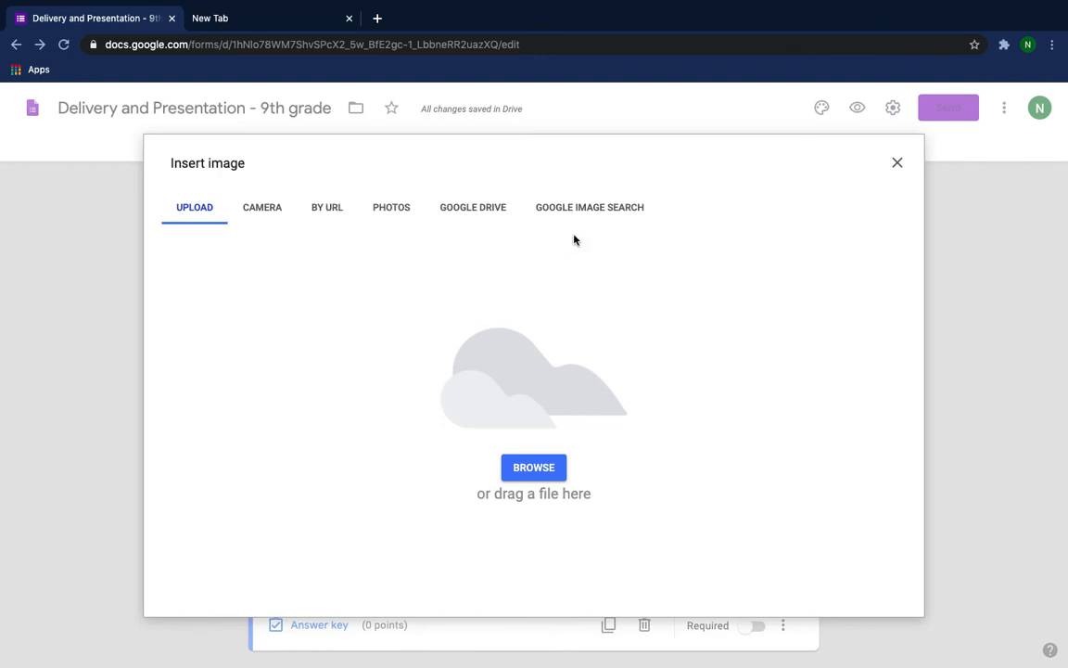
pyautogui.click(581, 210)
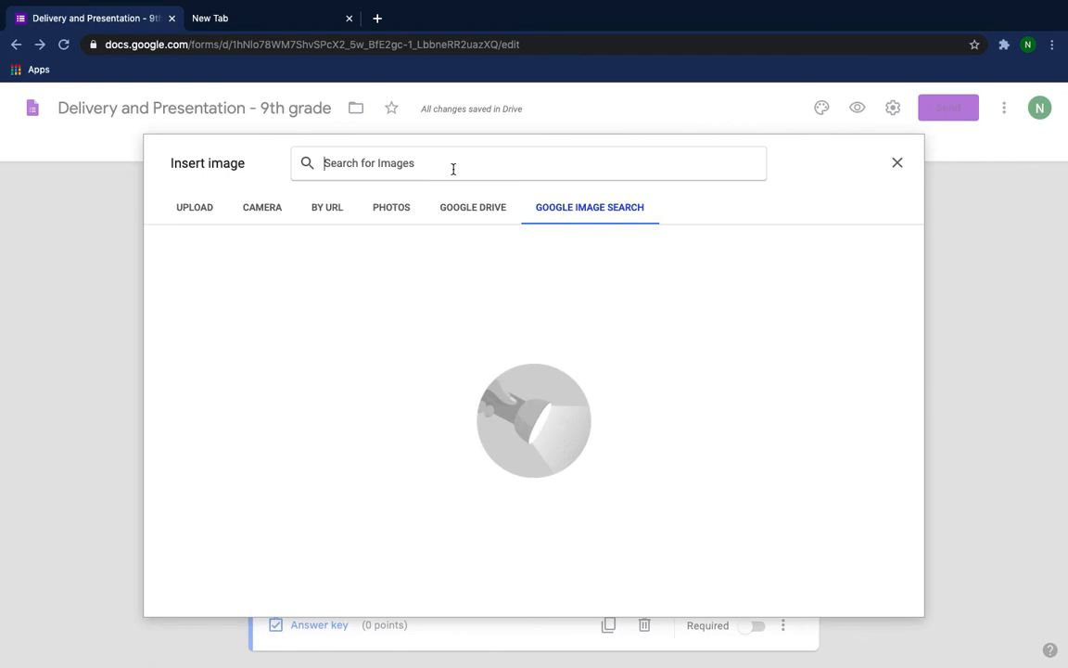
pyautogui.write('speaker')
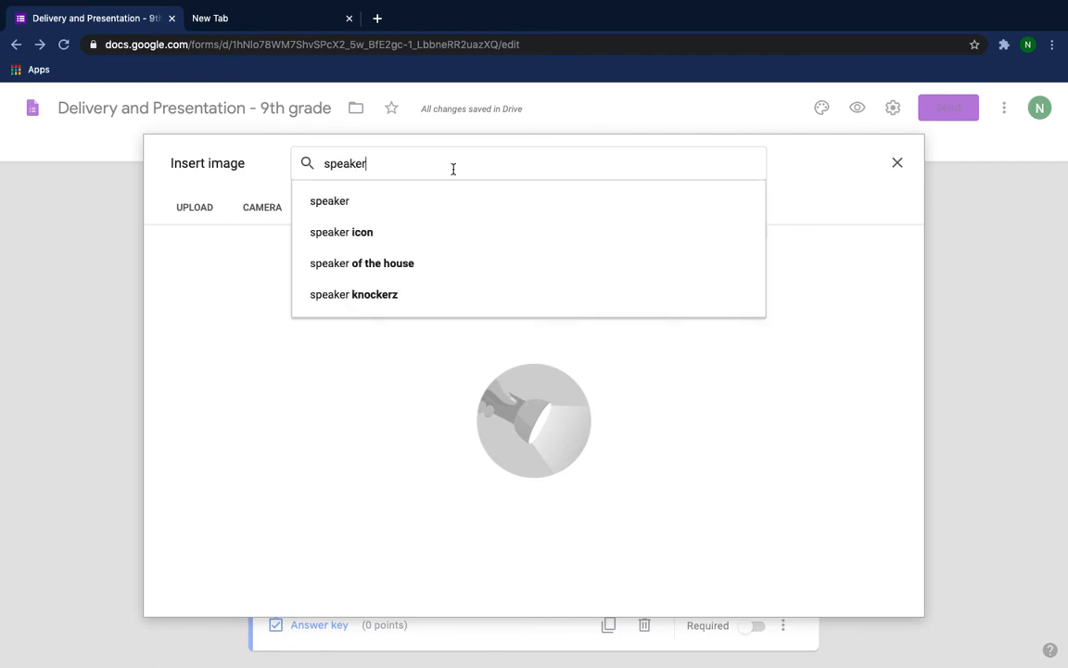
pyautogui.click(333, 206)
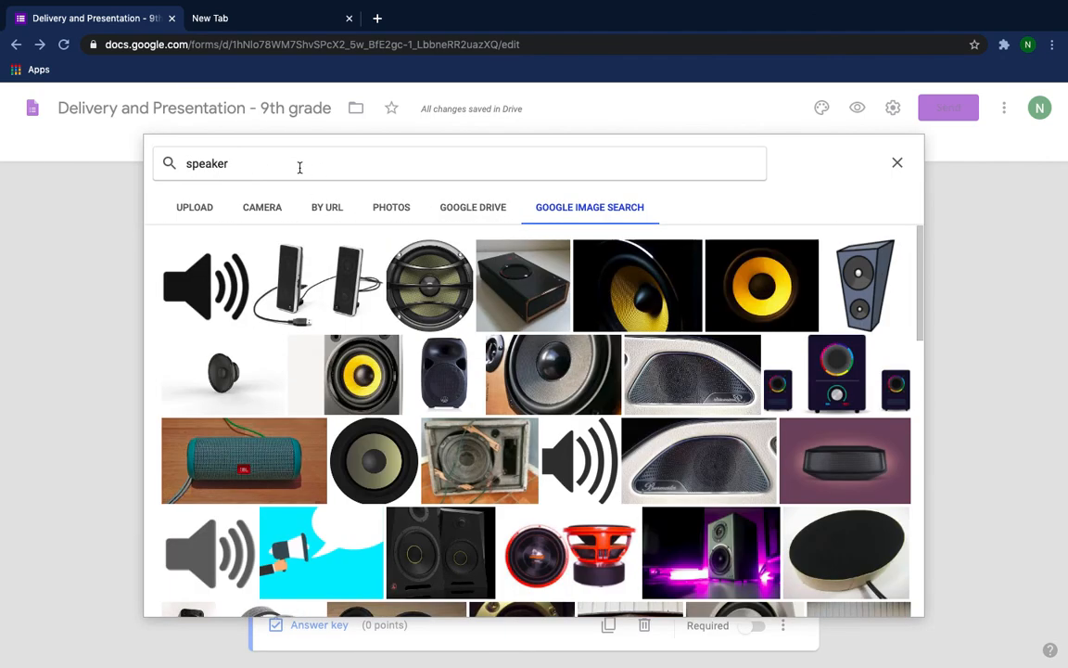
pyautogui.click(255, 161)
pyautogui.press('BackSpace')
pyautogui.press('BackSpace')
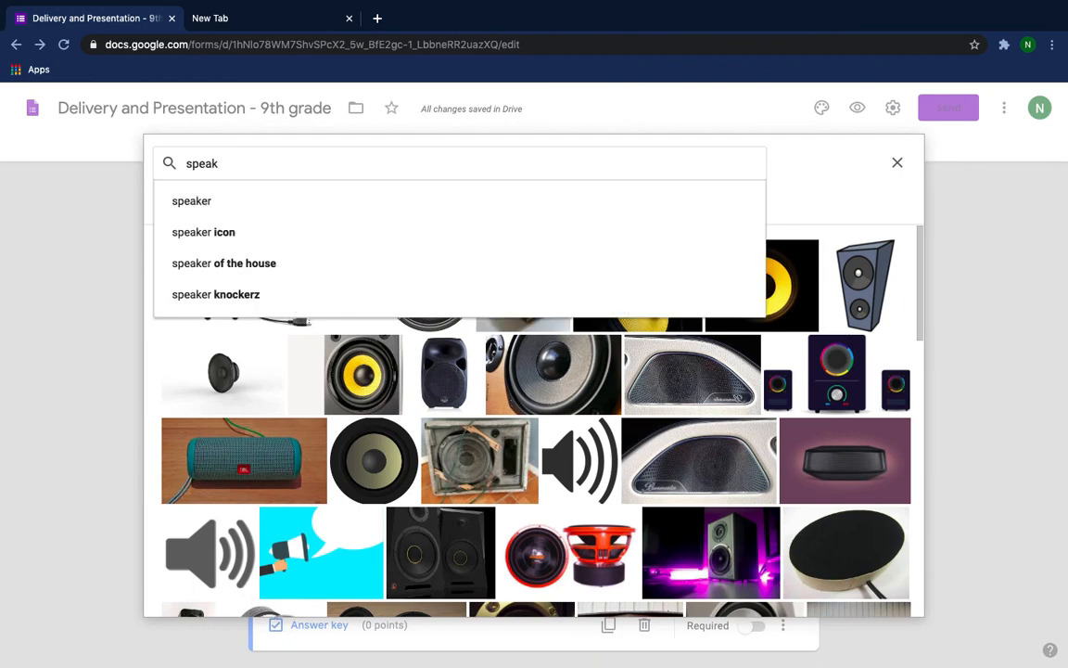
pyautogui.press('BackSpace')
pyautogui.press('BackSpace')
pyautogui.press('BackSpace')
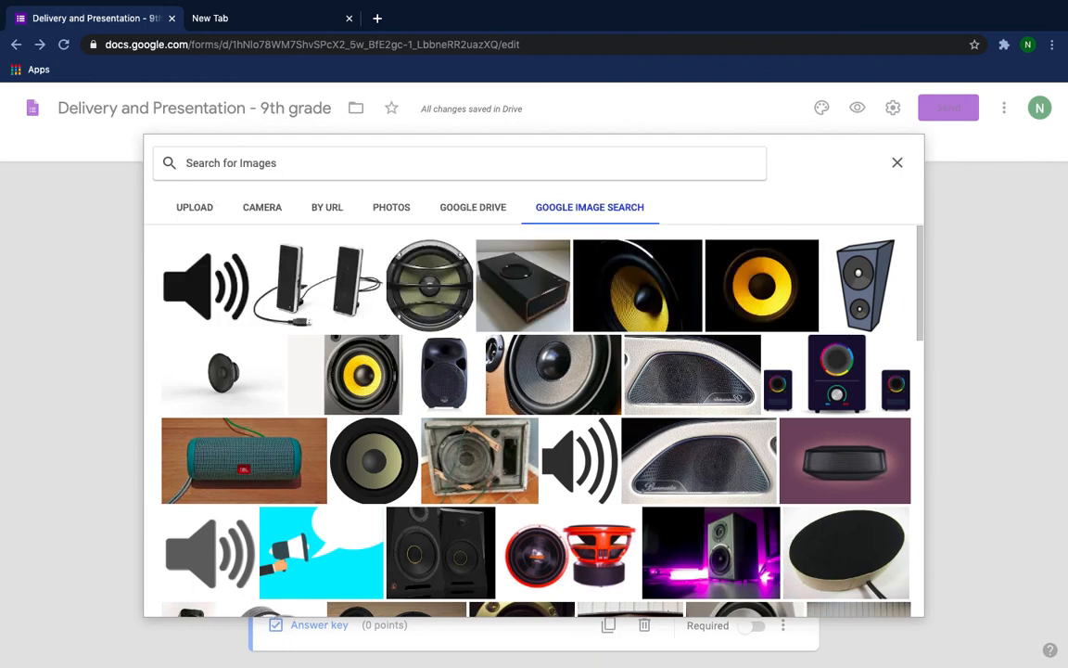
# Search for "speech" images and insert the photo of the man in a suit at a lectern before US and Chilean flags.
pyautogui.write('speech')
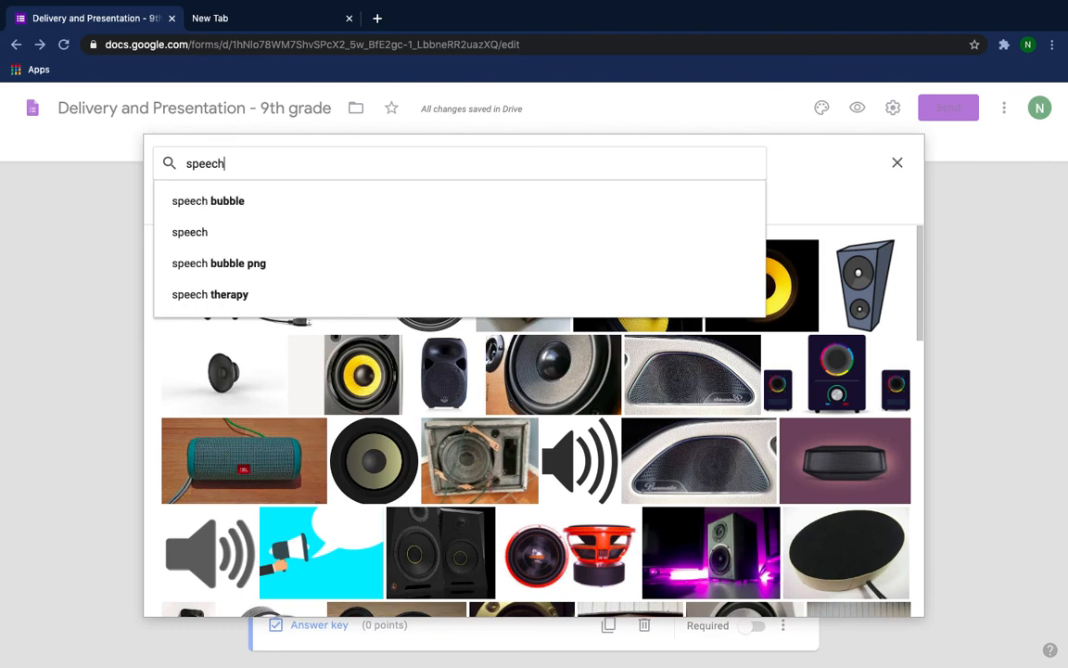
pyautogui.press('Return')
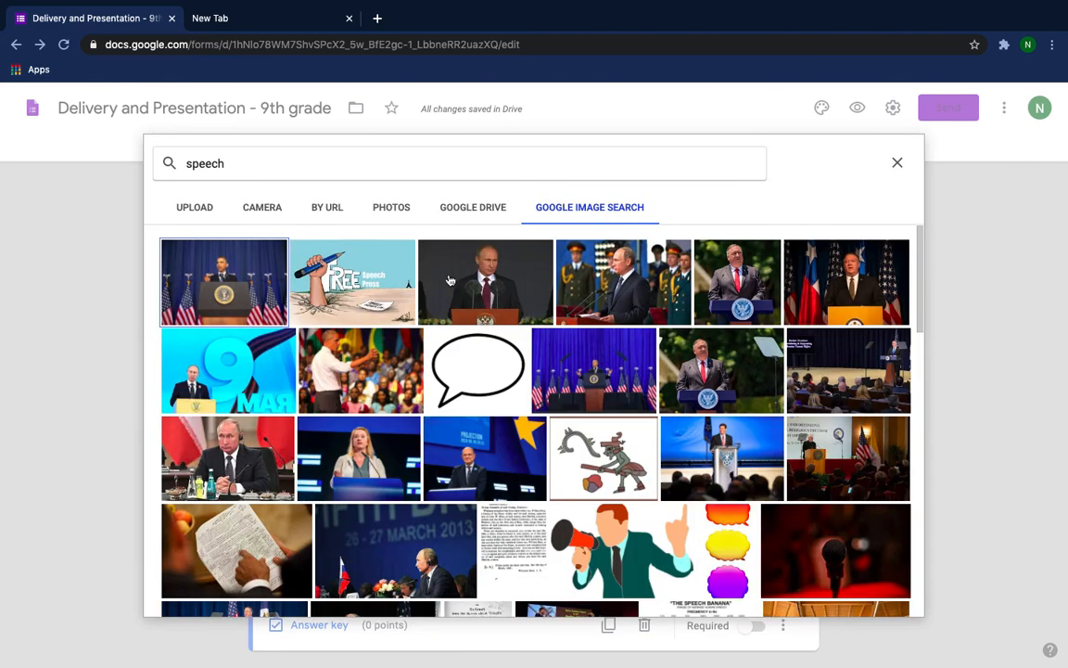
pyautogui.scroll(-2, 453, 374)
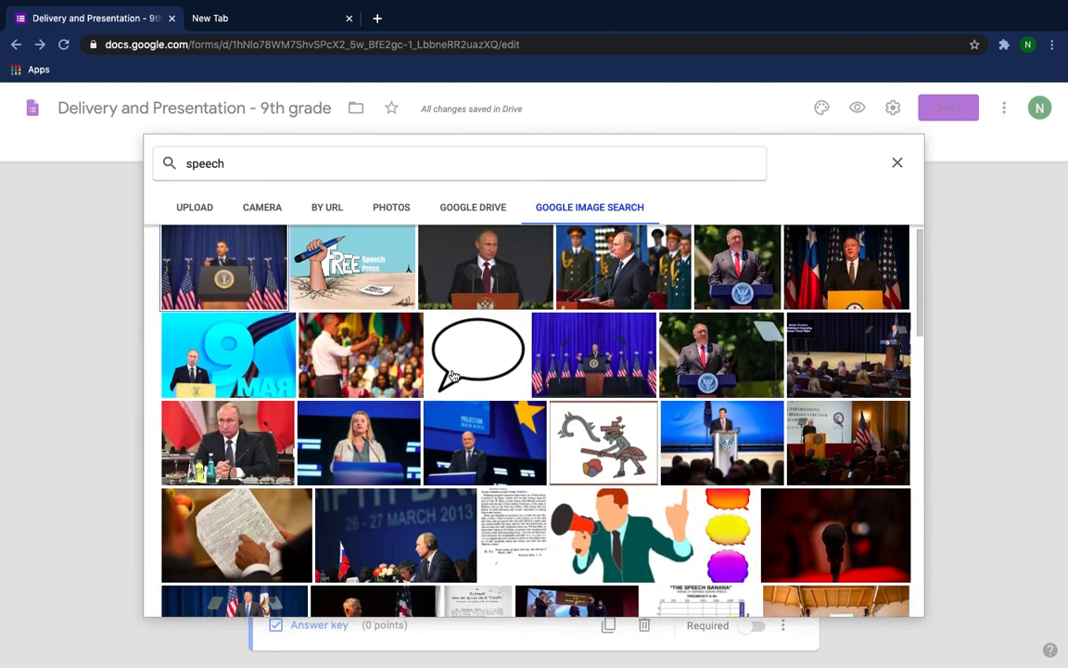
pyautogui.scroll(-2, 453, 375)
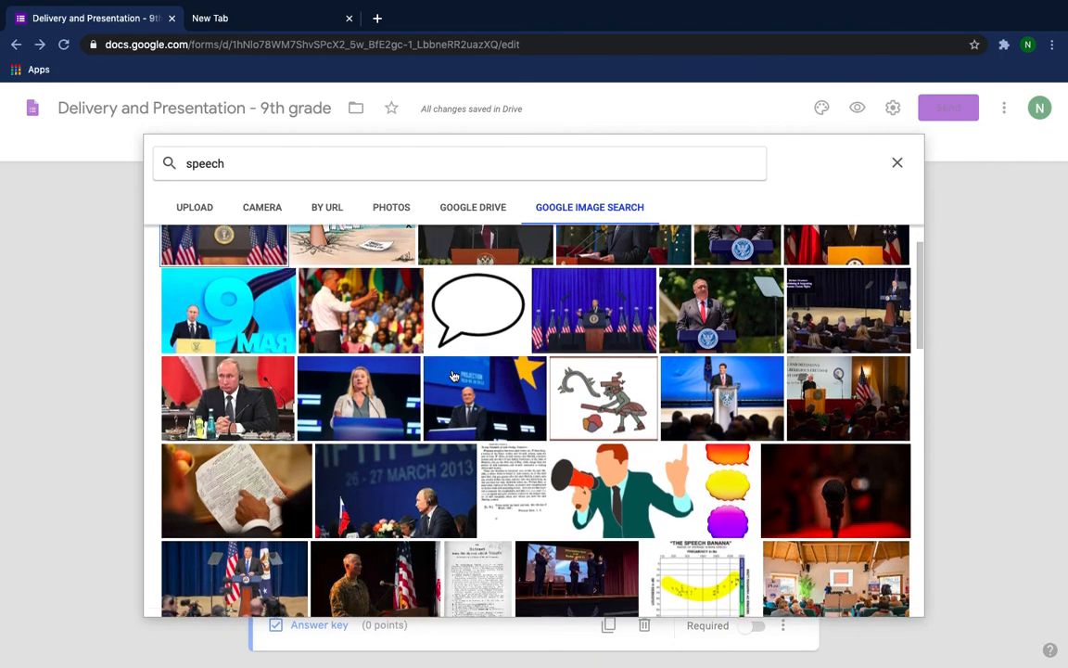
pyautogui.scroll(4, 454, 374)
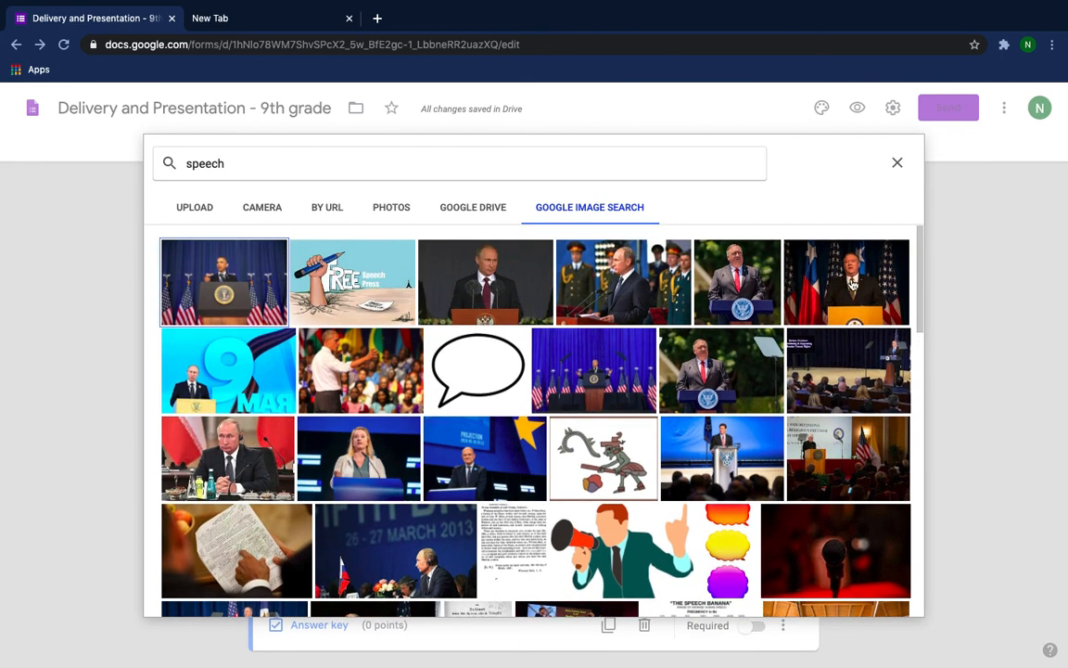
pyautogui.click(849, 284)
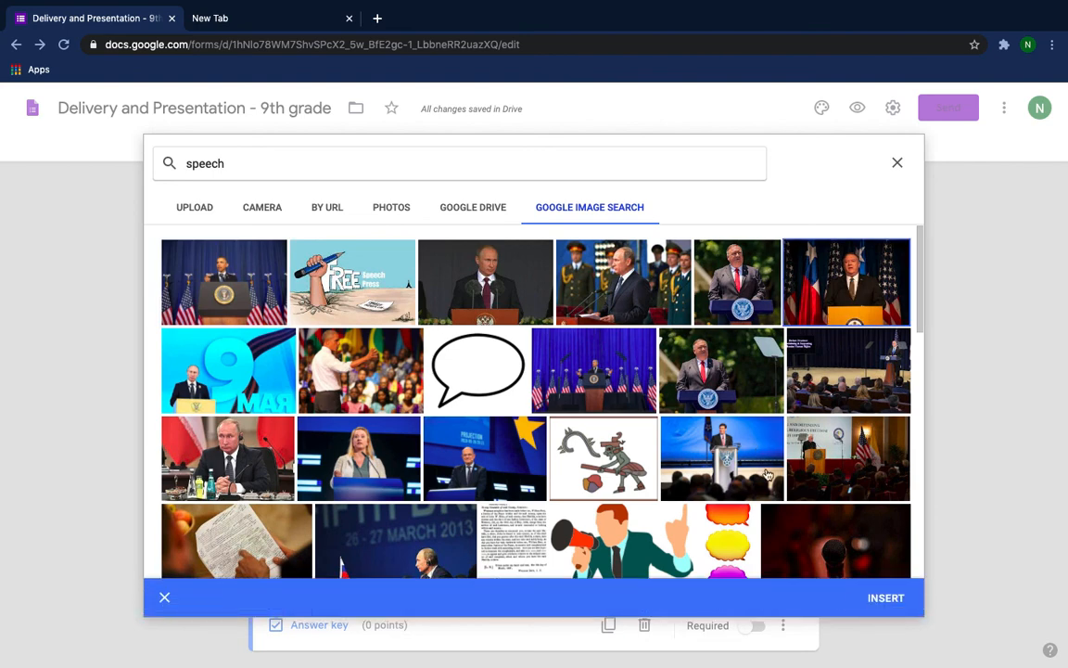
pyautogui.click(881, 601)
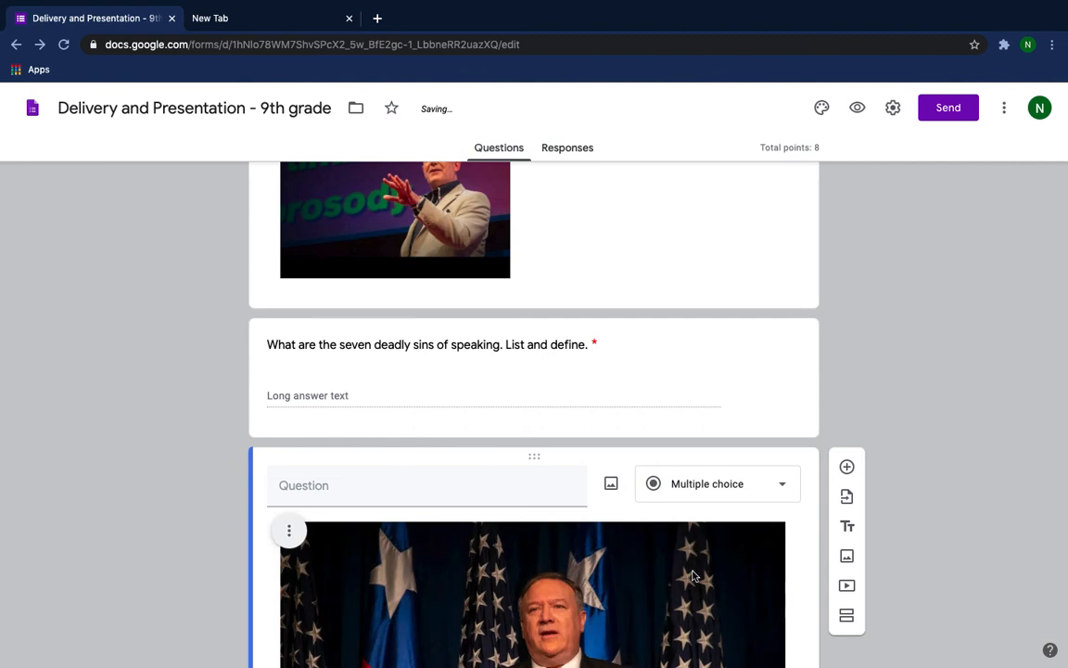
# Enter "Please discuss his posture. What does he do well and what does he need to improve" as the image question's text.
pyautogui.scroll(-2, 435, 445)
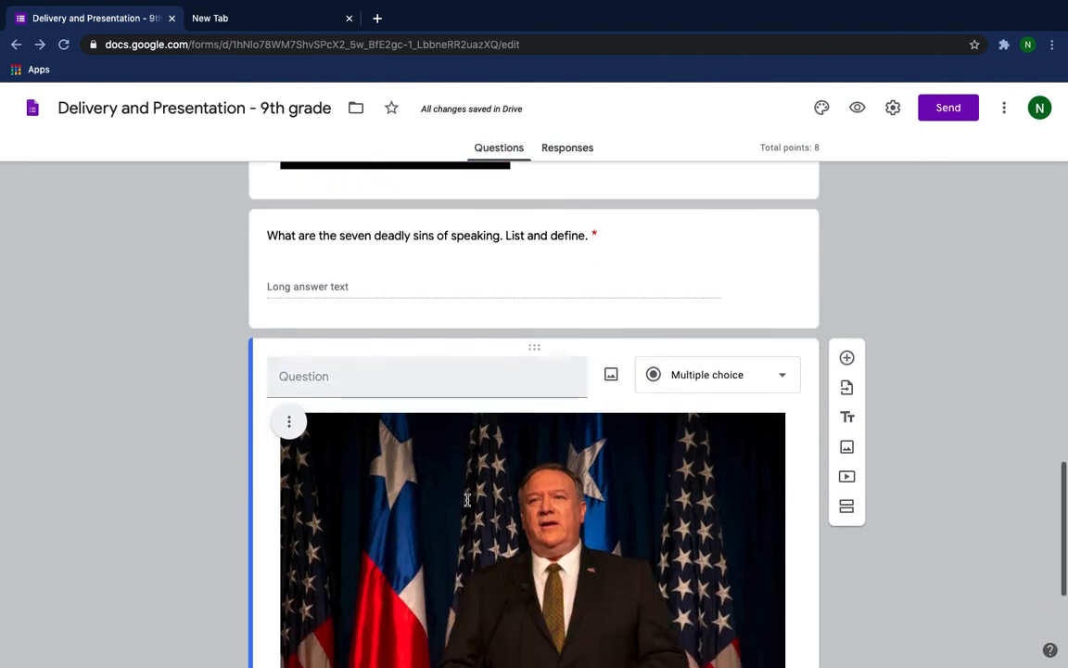
pyautogui.click(364, 382)
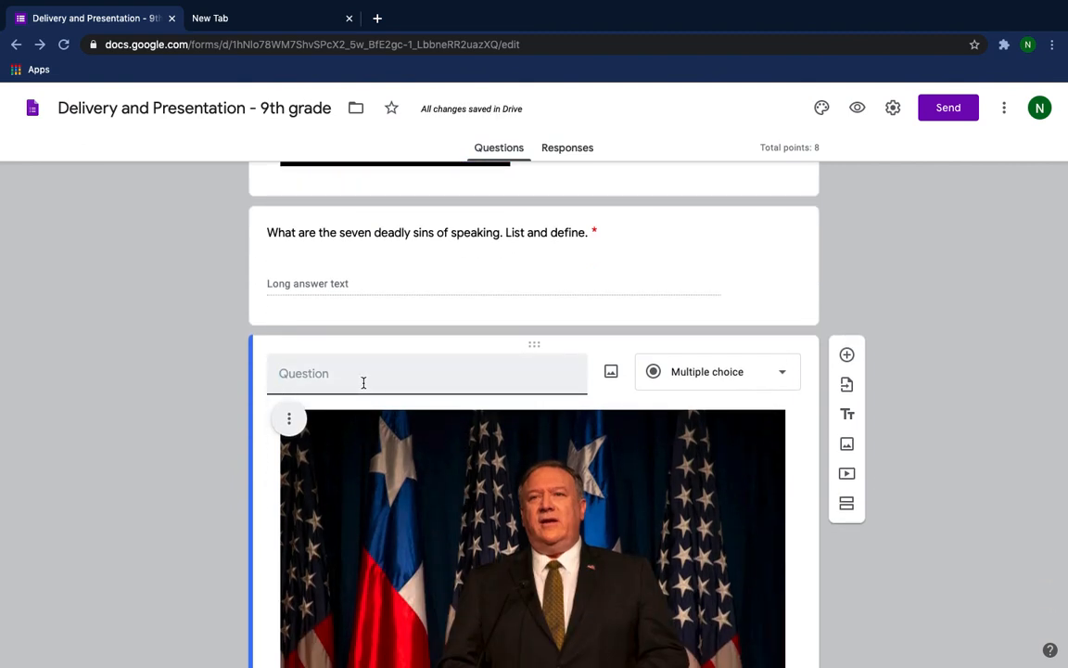
pyautogui.write('Pleas')
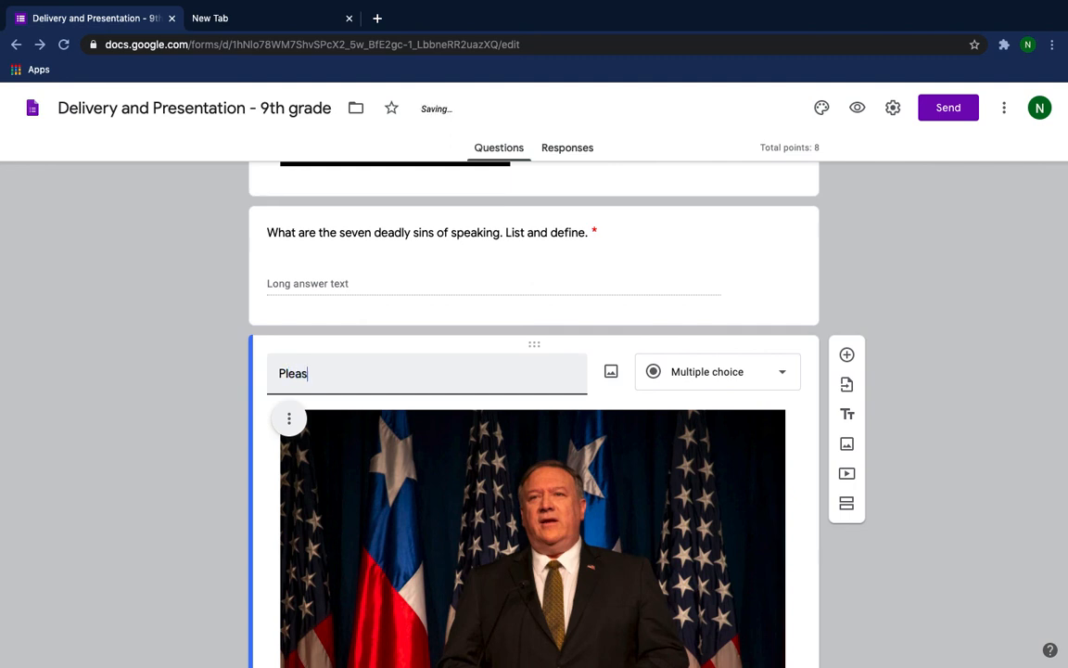
pyautogui.write('e tal')
pyautogui.press('BackSpace')
pyautogui.press('BackSpace')
pyautogui.press('BackSpace')
pyautogui.write('d')
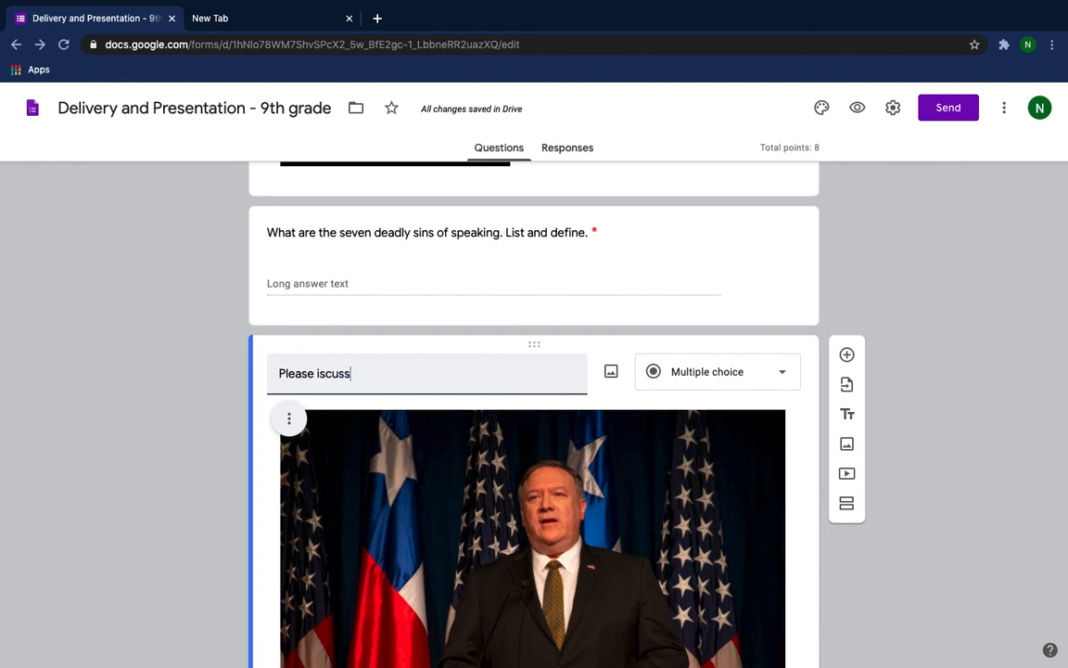
pyautogui.write('di')
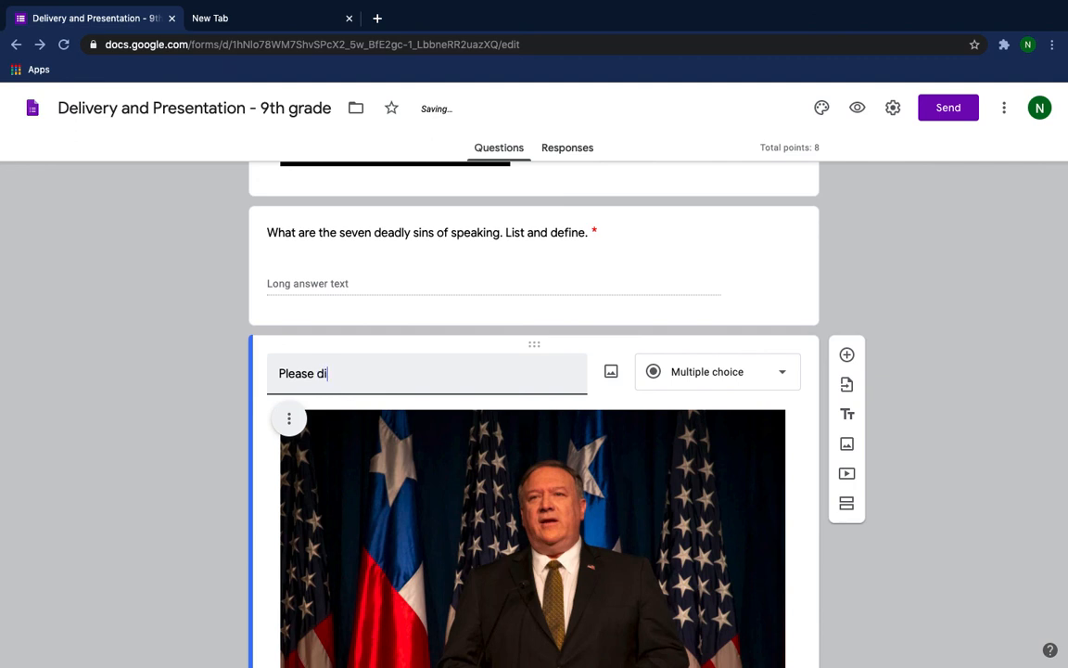
pyautogui.write('scuss h')
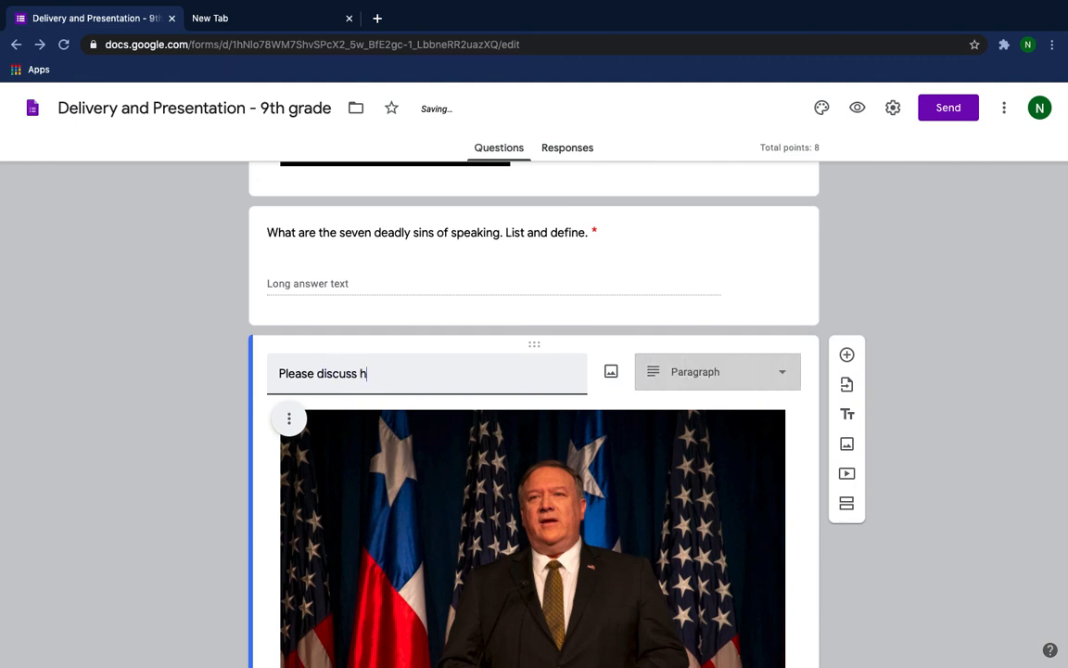
pyautogui.write('is posture')
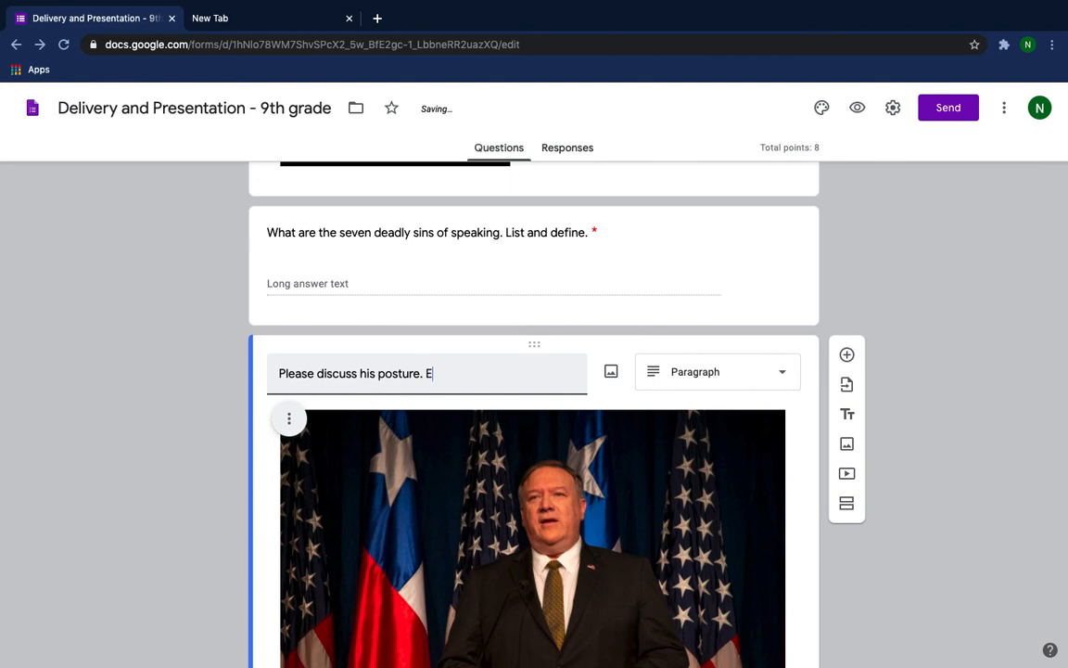
pyautogui.write('. What does he do wel')
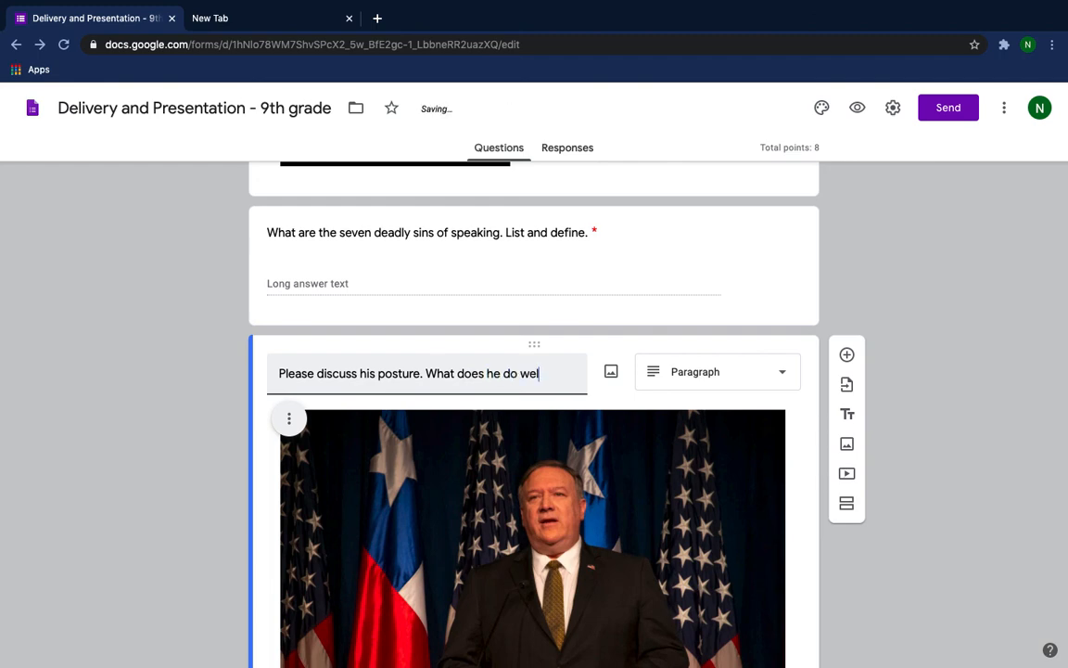
pyautogui.write('l and what do')
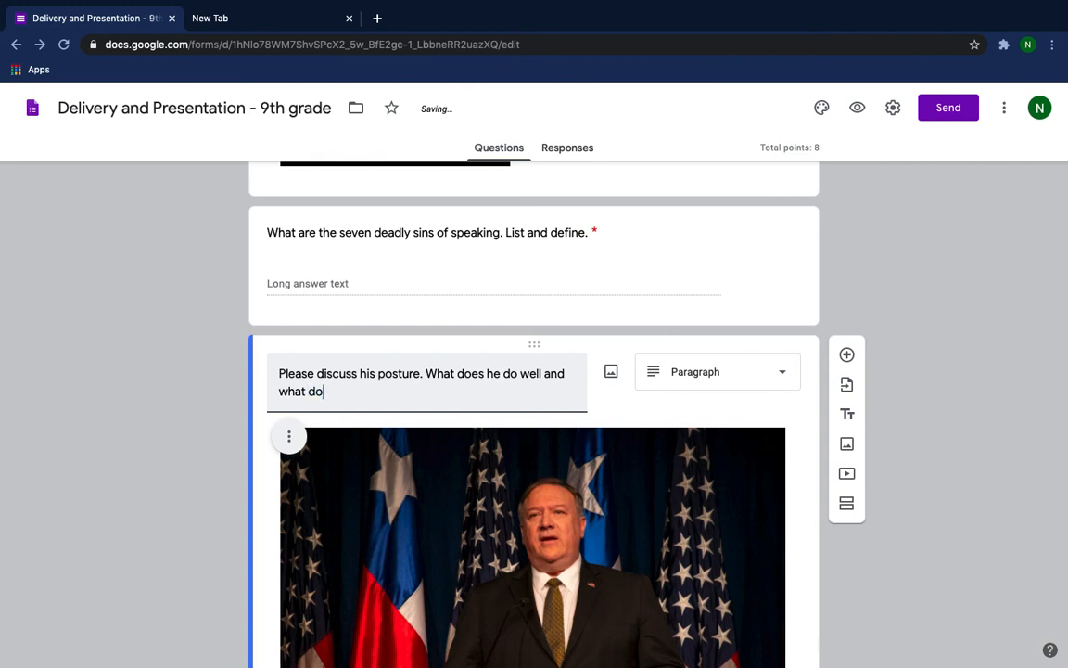
pyautogui.write('es he need ')
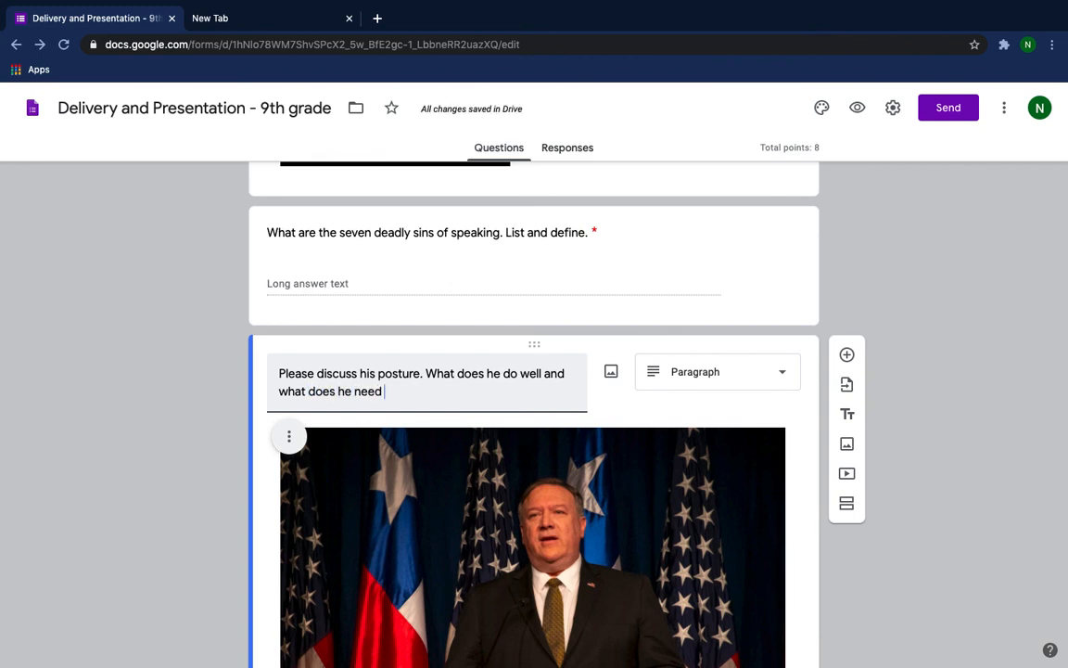
pyautogui.write('to im')
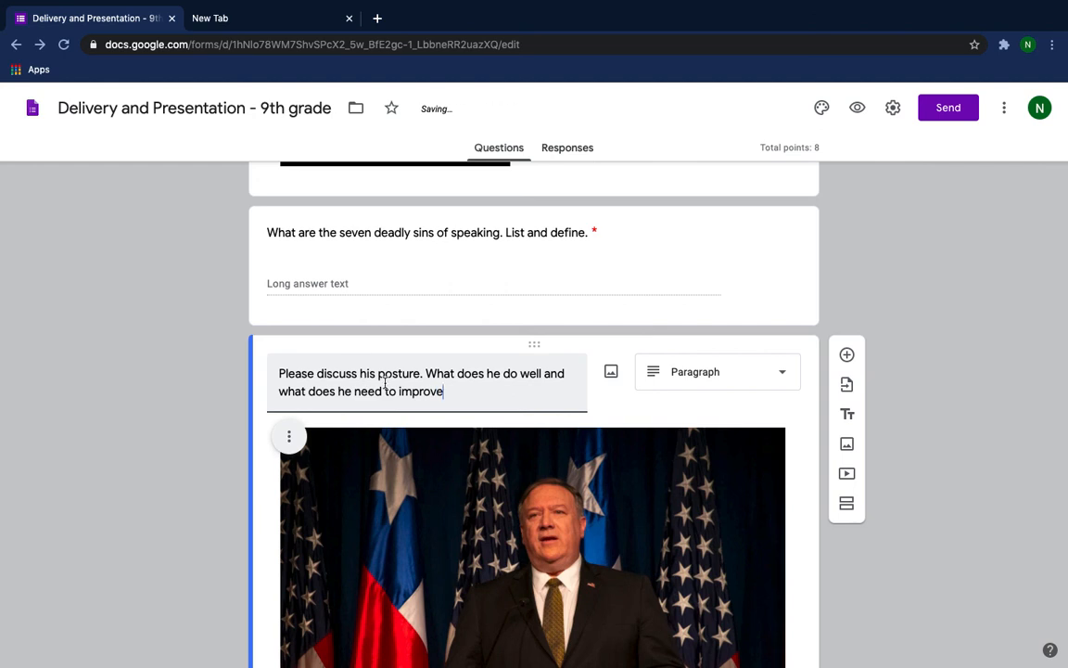
pyautogui.write('prove')
# Set the answer type of the posture question to Paragraph.
pyautogui.scroll(-1, 770, 379)
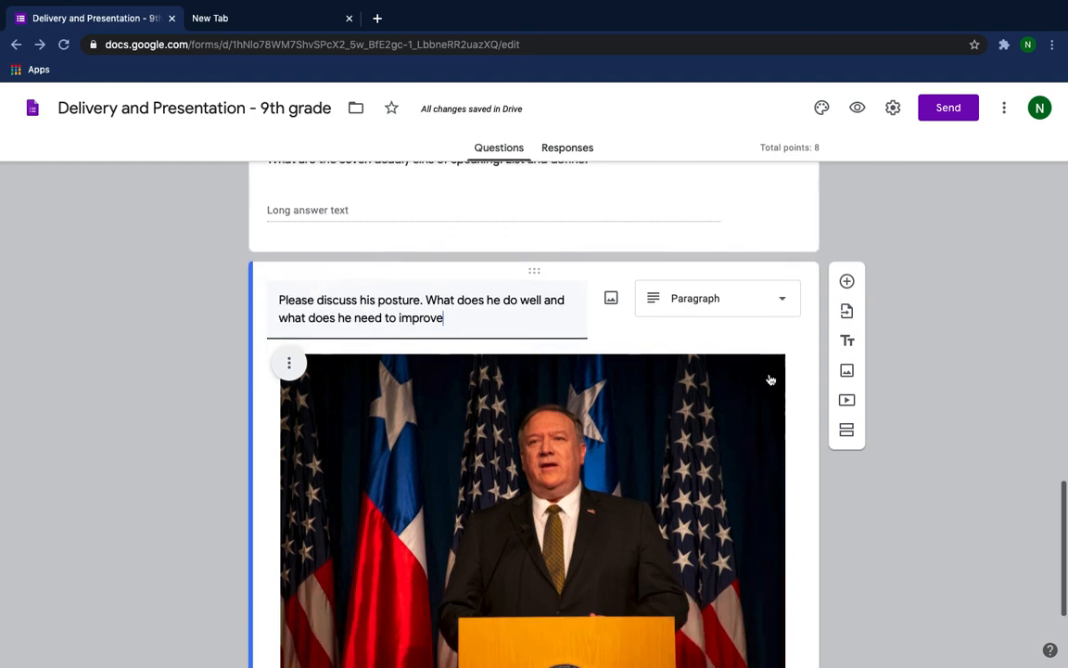
pyautogui.scroll(-1, 747, 315)
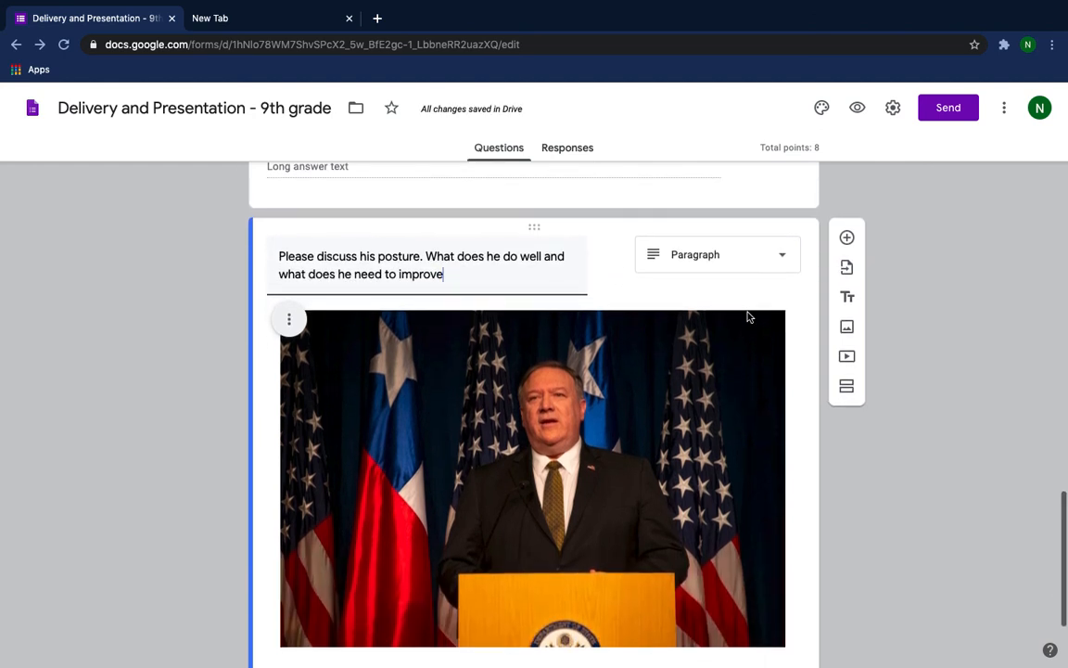
pyautogui.scroll(-1, 747, 315)
pyautogui.click(781, 223)
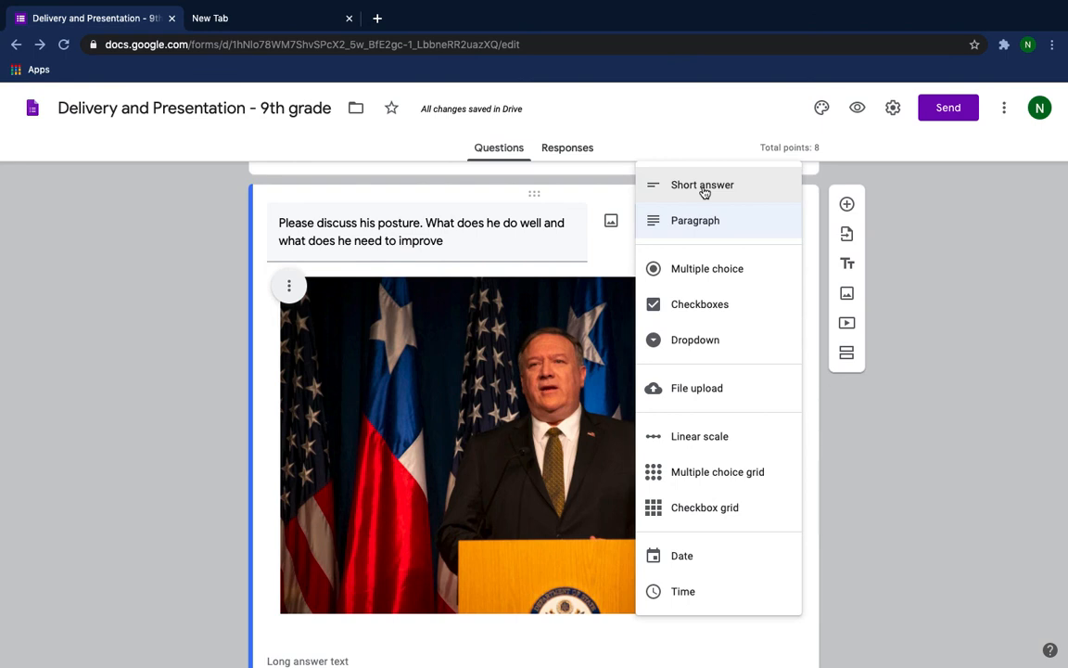
pyautogui.click(689, 234)
# Make the posture question worth 2 points and mark it as required.
pyautogui.scroll(-3, 730, 264)
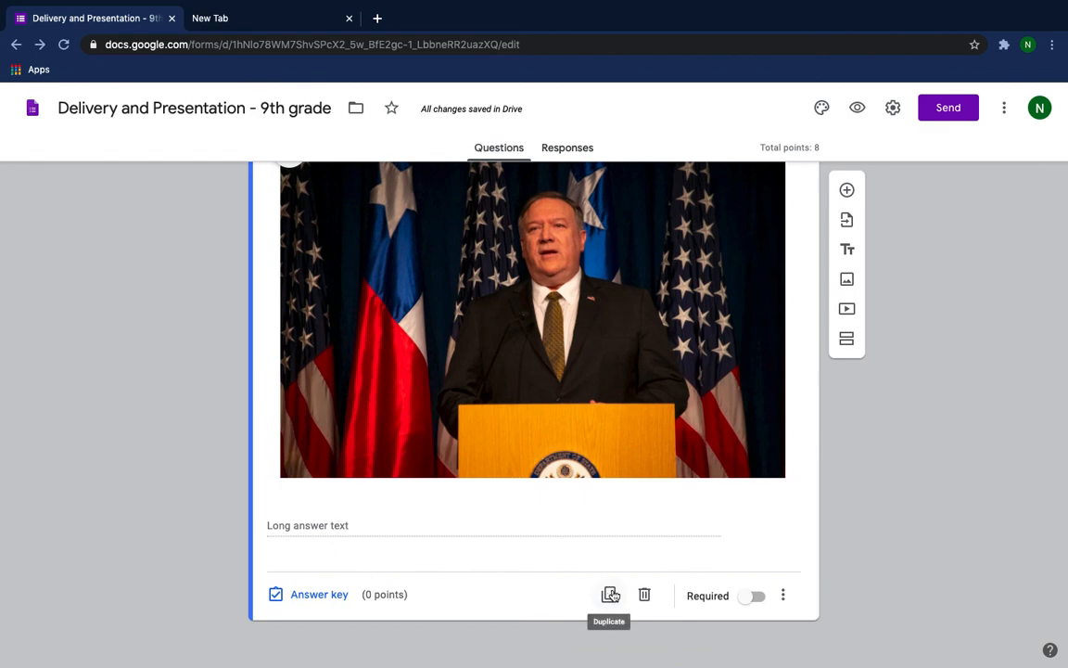
pyautogui.click(320, 593)
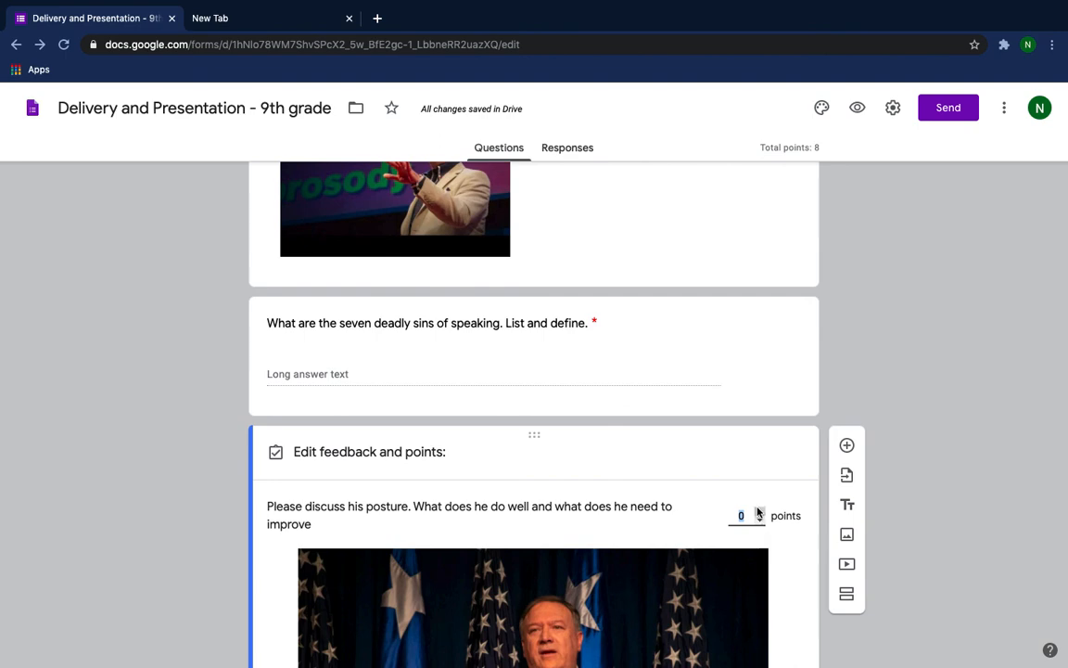
pyautogui.scroll(-4, 756, 431)
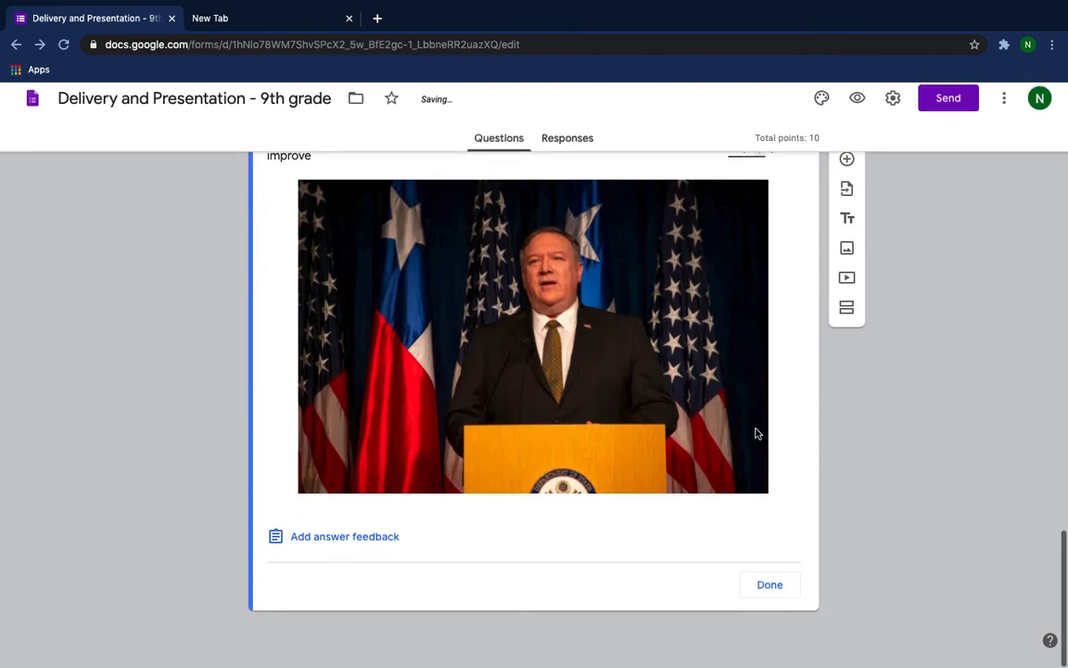
pyautogui.click(769, 595)
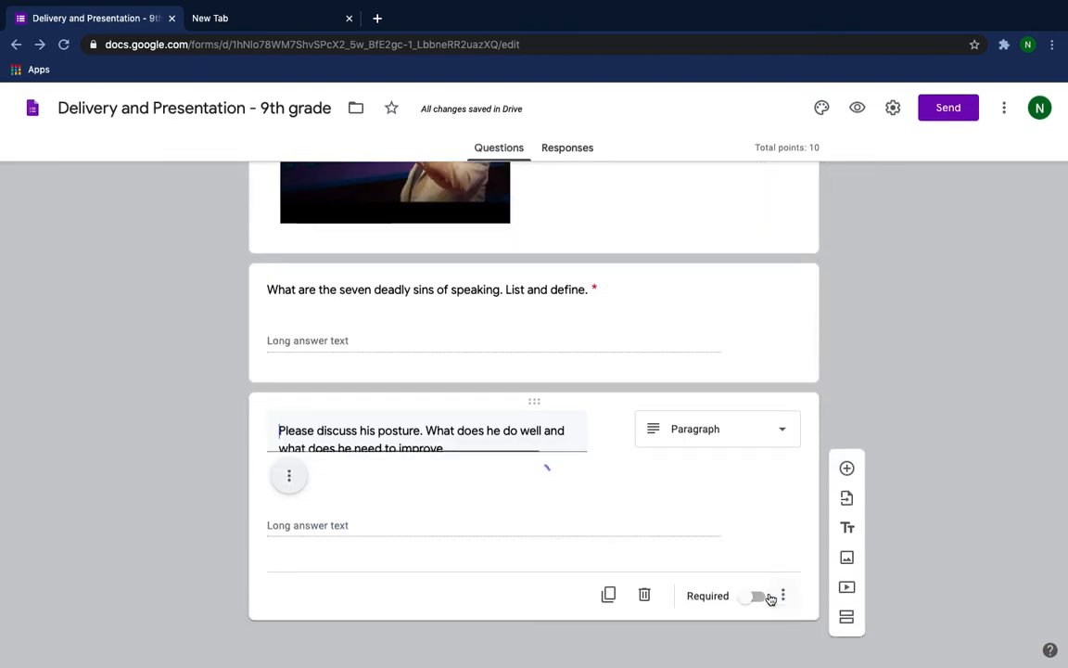
pyautogui.scroll(-4, 758, 459)
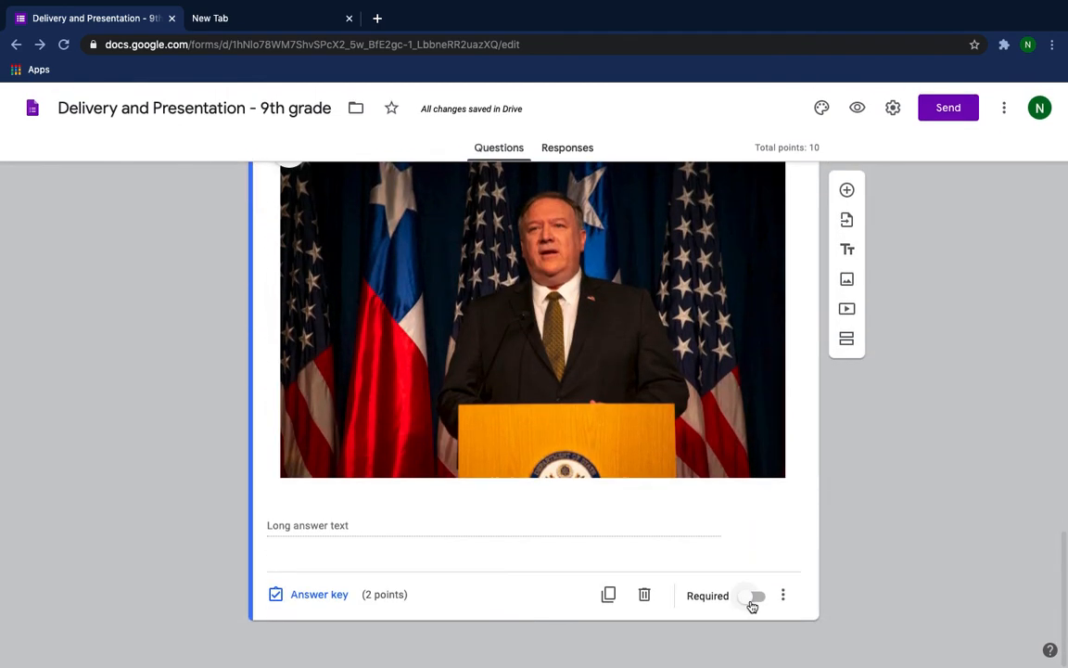
pyautogui.click(750, 603)
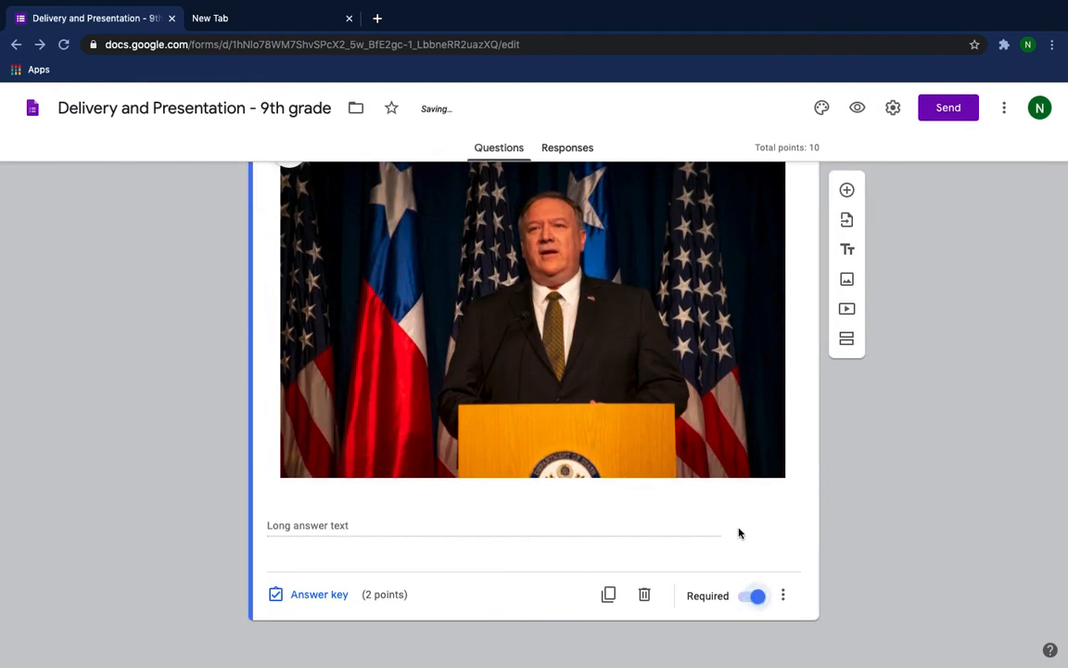
# Review the questions of the Application section and open the quiz preview.
pyautogui.scroll(8, 739, 533)
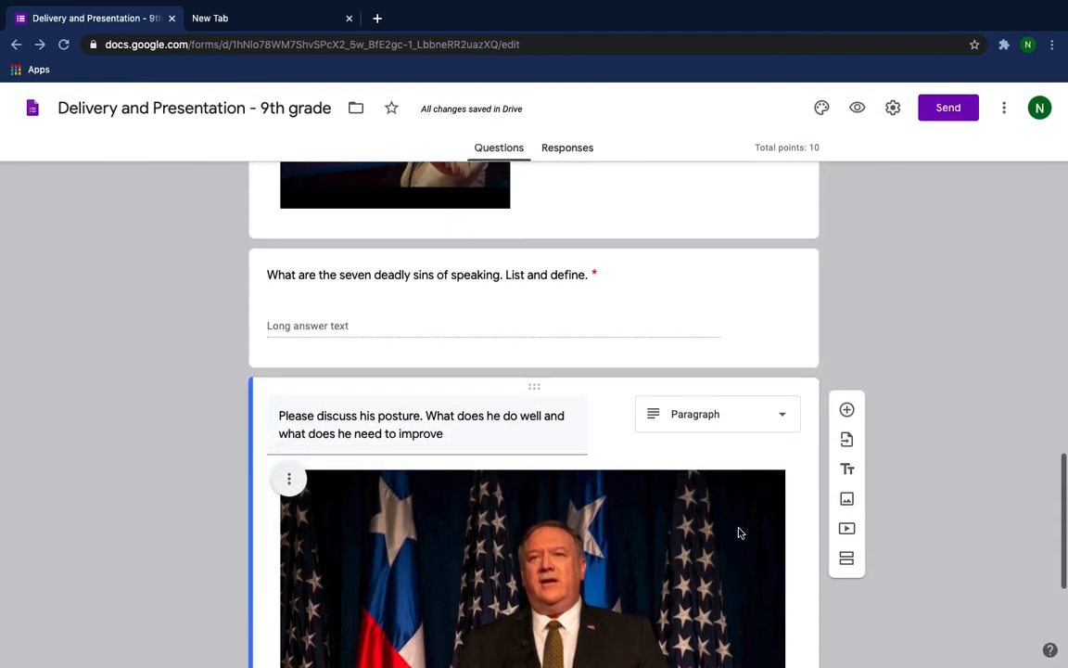
pyautogui.scroll(1, 739, 532)
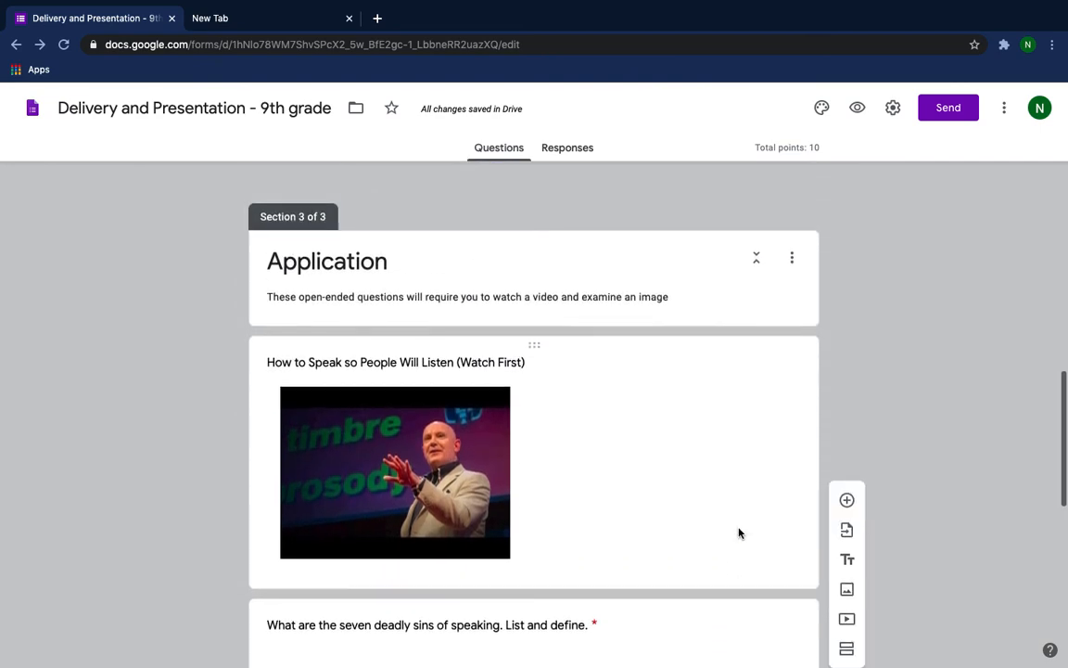
pyautogui.scroll(3, 739, 532)
pyautogui.scroll(-4, 739, 532)
pyautogui.scroll(-8, 739, 533)
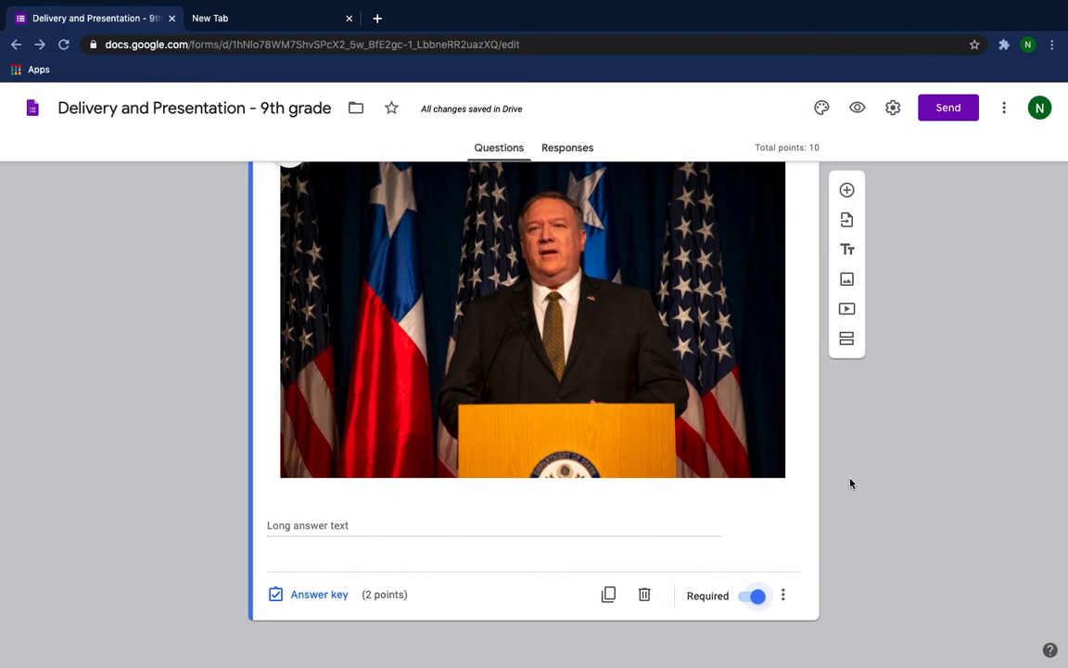
pyautogui.scroll(2, 877, 450)
pyautogui.scroll(1, 878, 451)
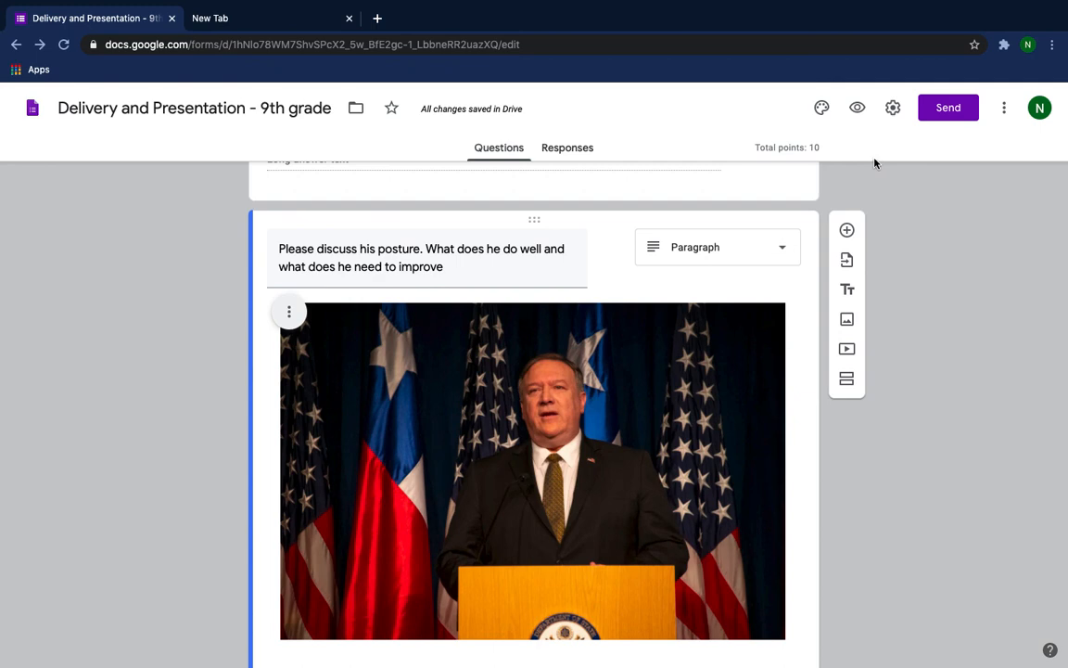
pyautogui.click(856, 107)
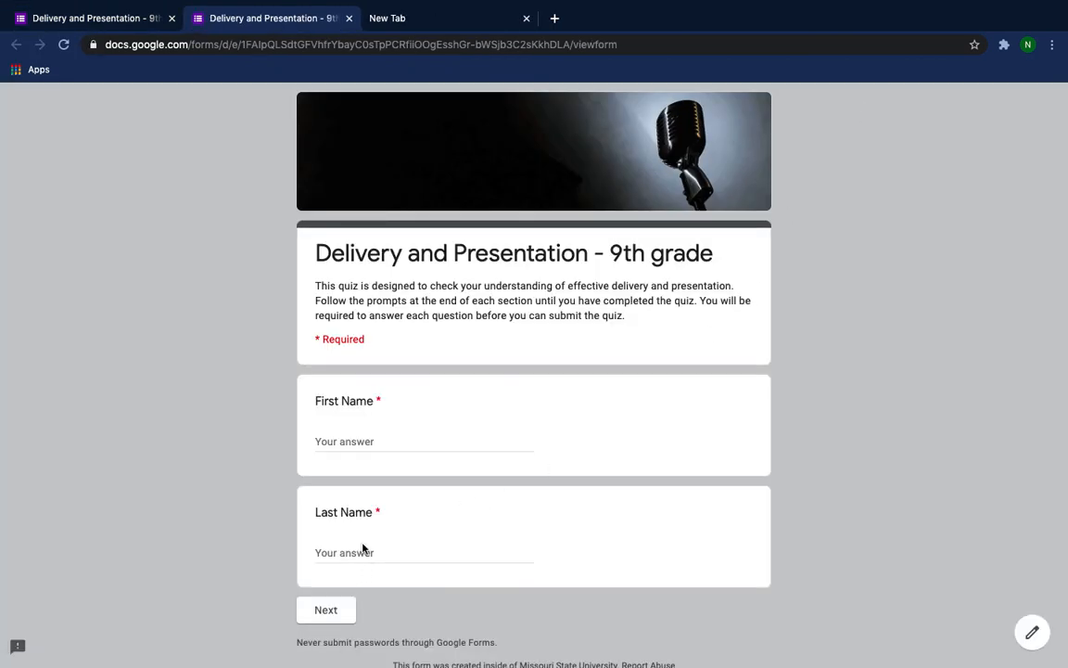
# Fill in the preview's First Name with "aaa" and Last Name with "aaaa", and continue to the Knowledge section.
pyautogui.click(364, 435)
pyautogui.write('aa')
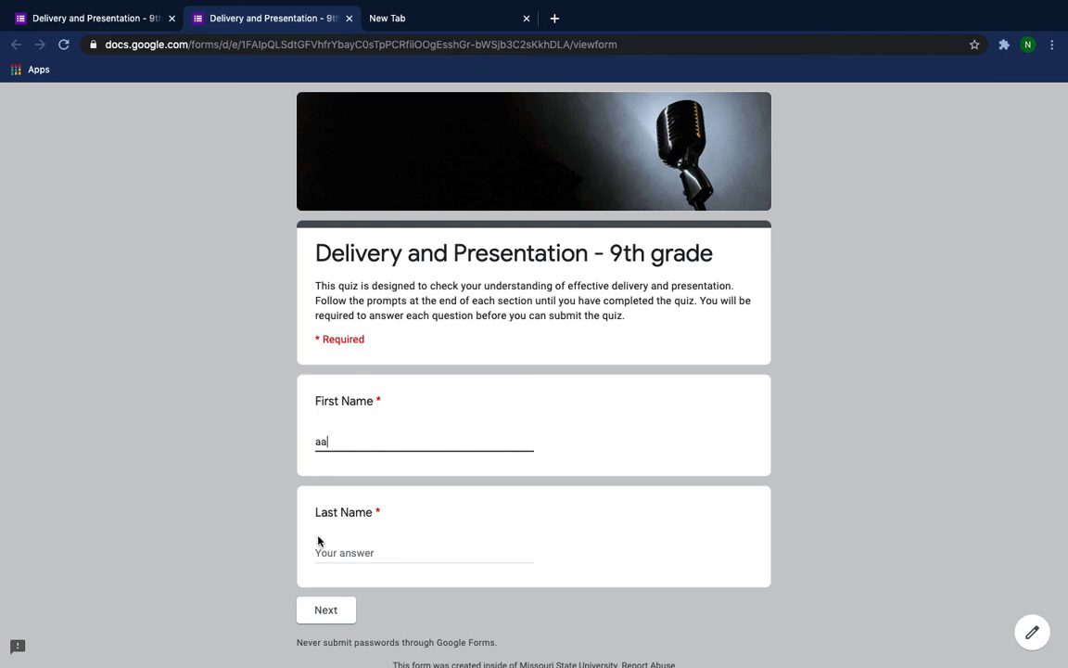
pyautogui.write('a')
pyautogui.click(339, 551)
pyautogui.write('aaaa')
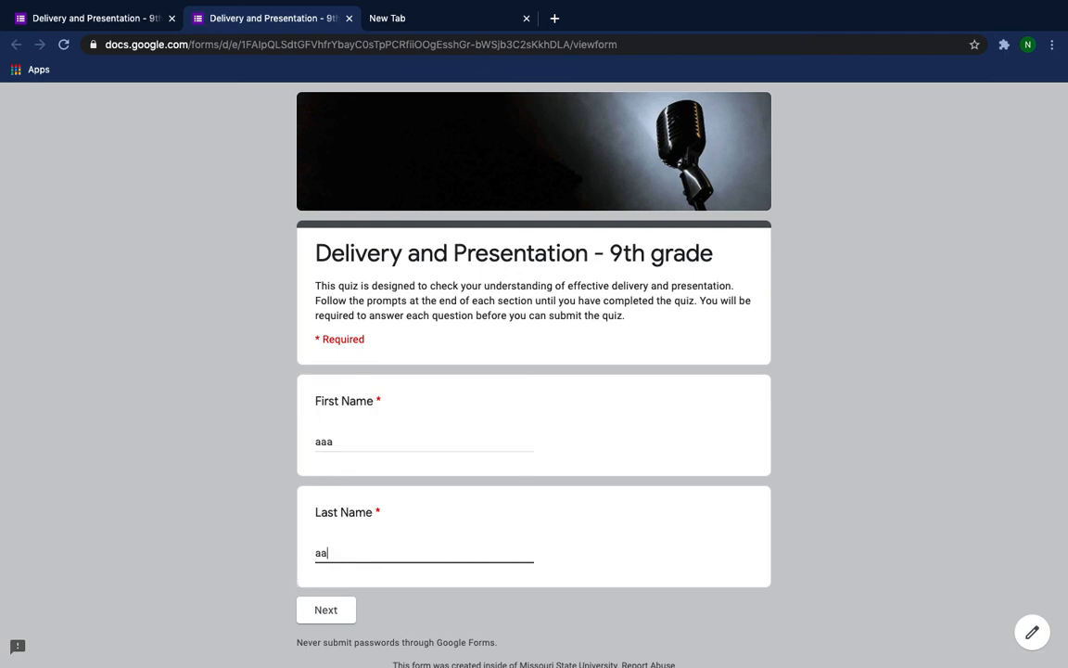
pyautogui.click(327, 612)
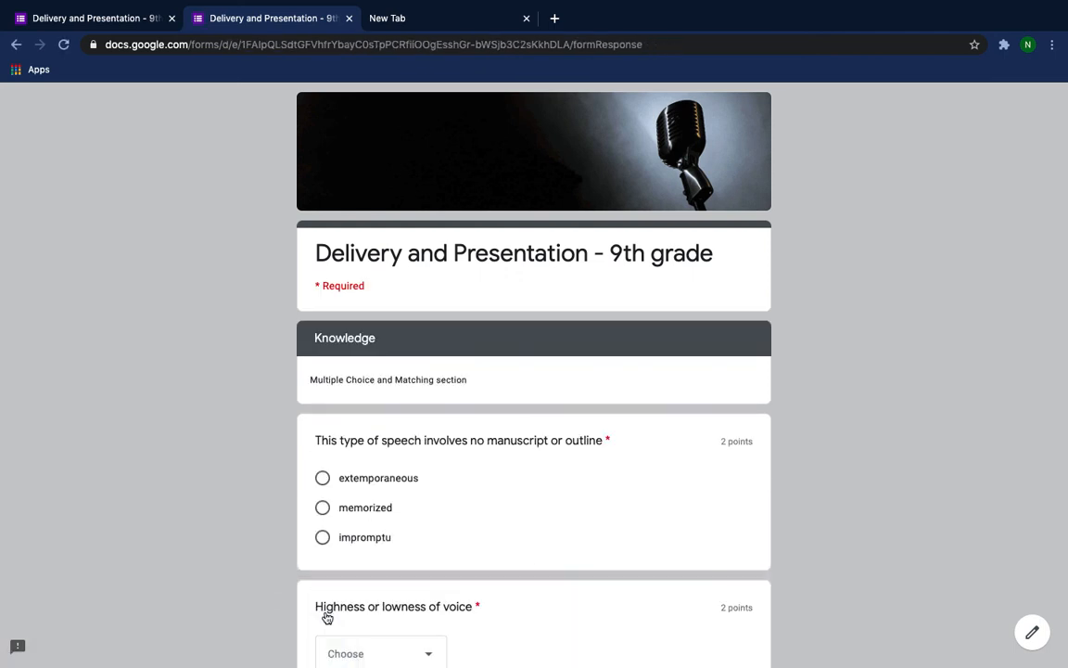
# Answer the Knowledge questions with extemporaneous, Volume for highness or lowness and Tone for loudness, and continue to the Application section.
pyautogui.click(323, 480)
pyautogui.scroll(-3, 455, 515)
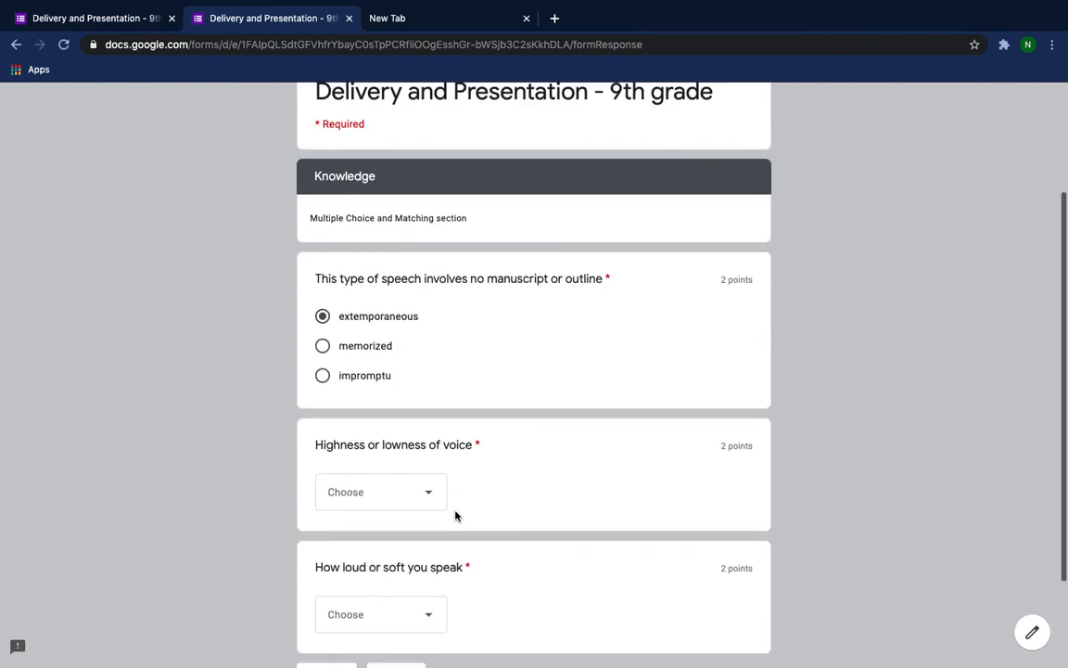
pyautogui.click(428, 501)
pyautogui.click(389, 547)
pyautogui.scroll(-2, 389, 550)
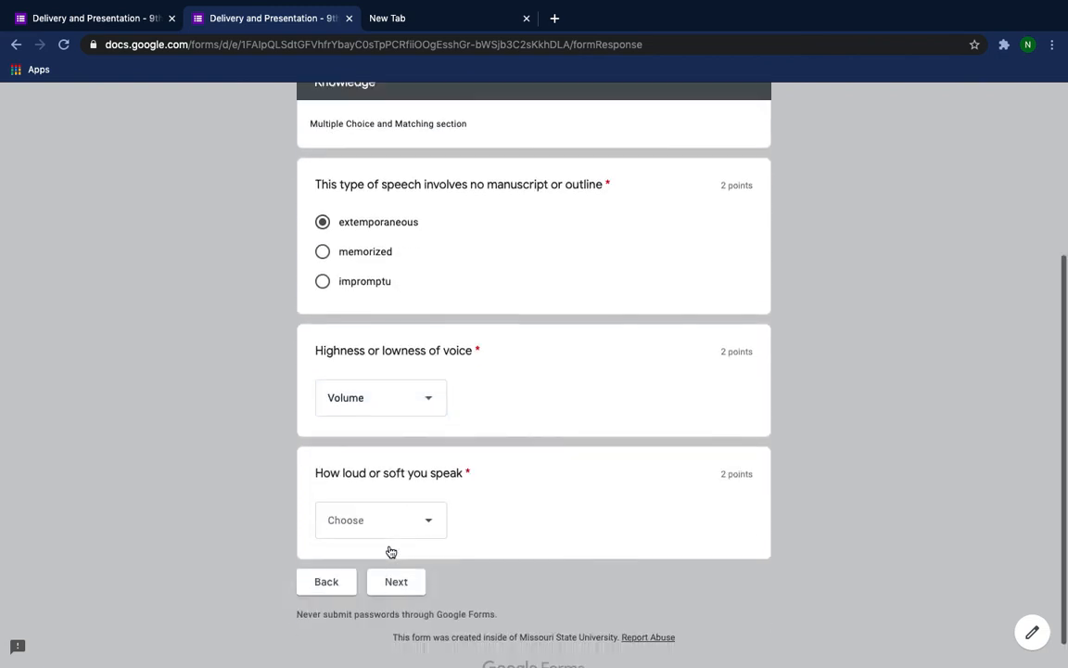
pyautogui.click(431, 502)
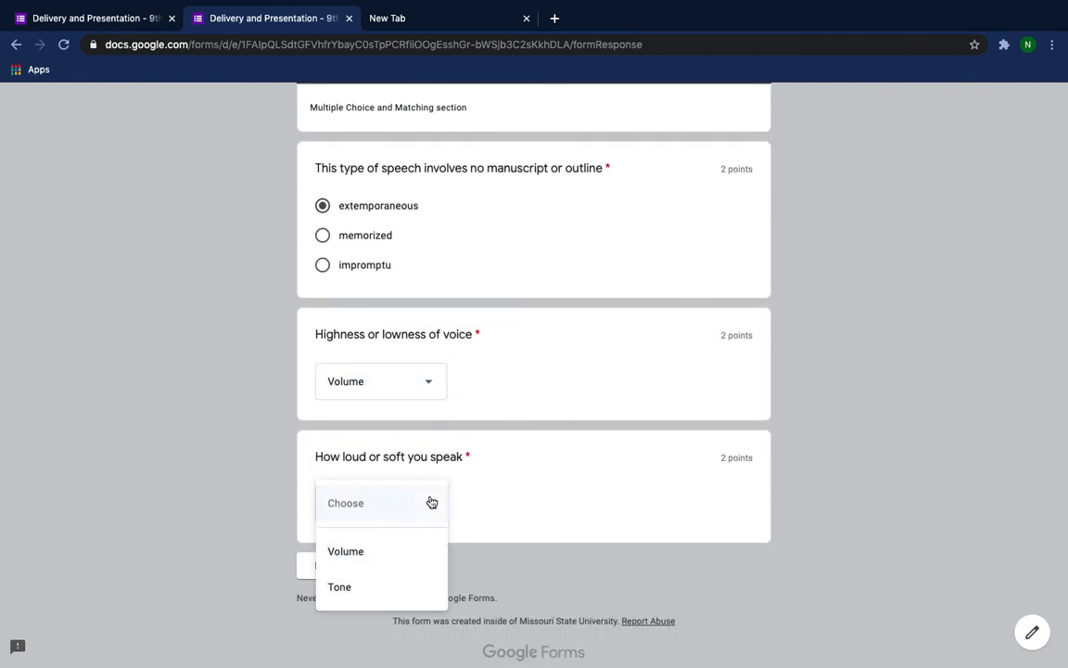
pyautogui.click(358, 587)
pyautogui.click(394, 568)
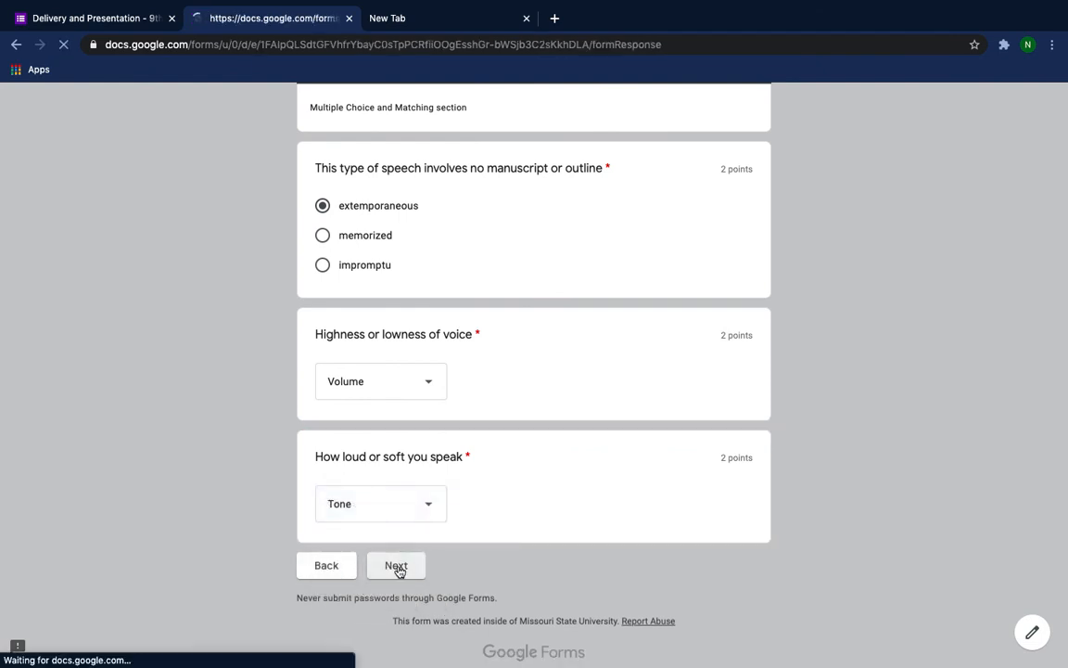
# Enter "hhhh" as the test answer to the seven deadly sins question.
pyautogui.scroll(-3, 498, 537)
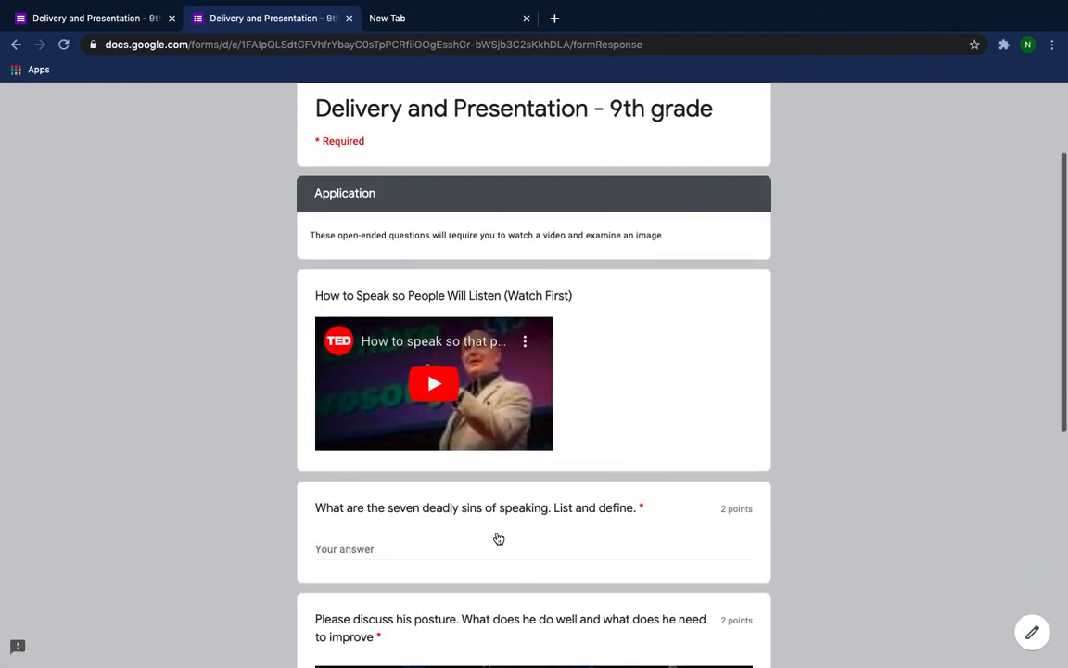
pyautogui.click(446, 499)
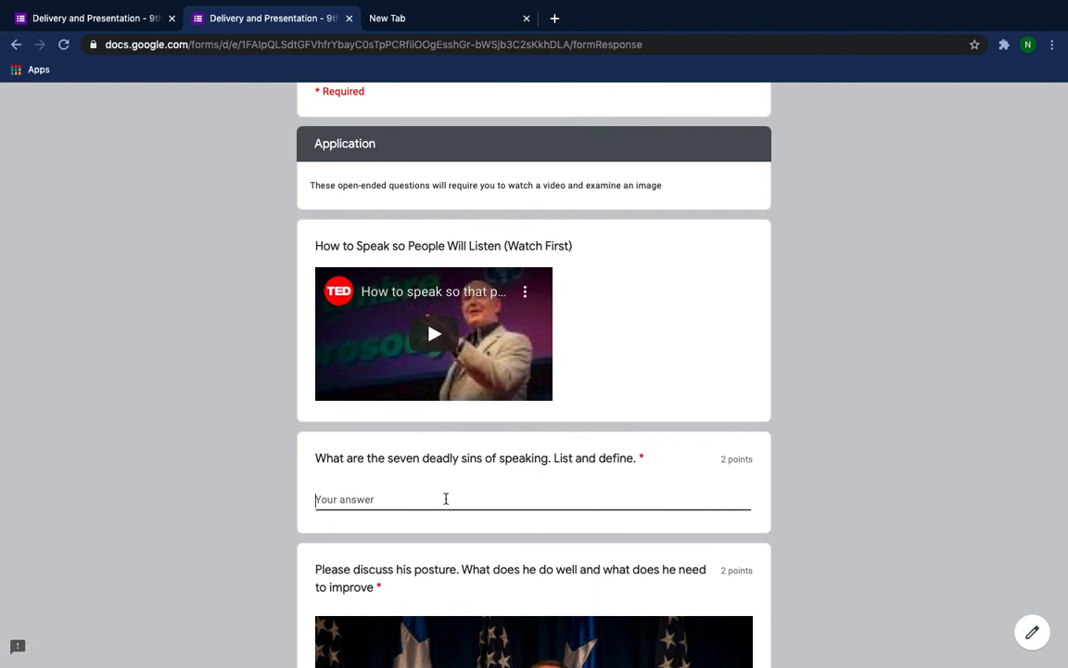
pyautogui.write('hhhh')
pyautogui.scroll(-5, 446, 503)
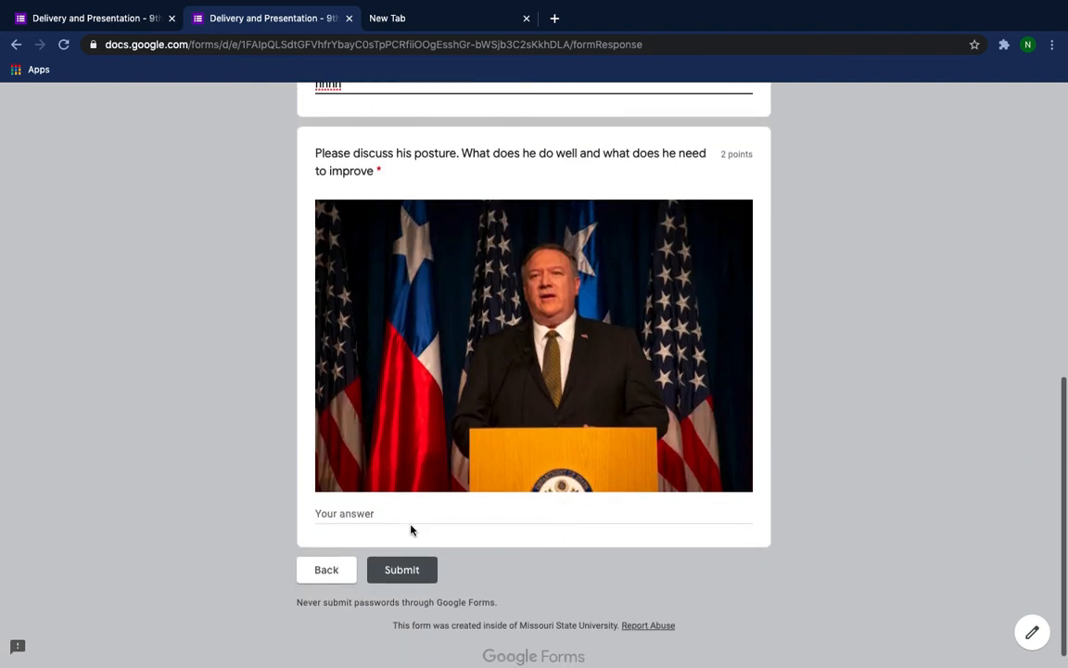
# Answer the posture question with "hhh", submit the test response and close the quiz preview.
pyautogui.click(368, 516)
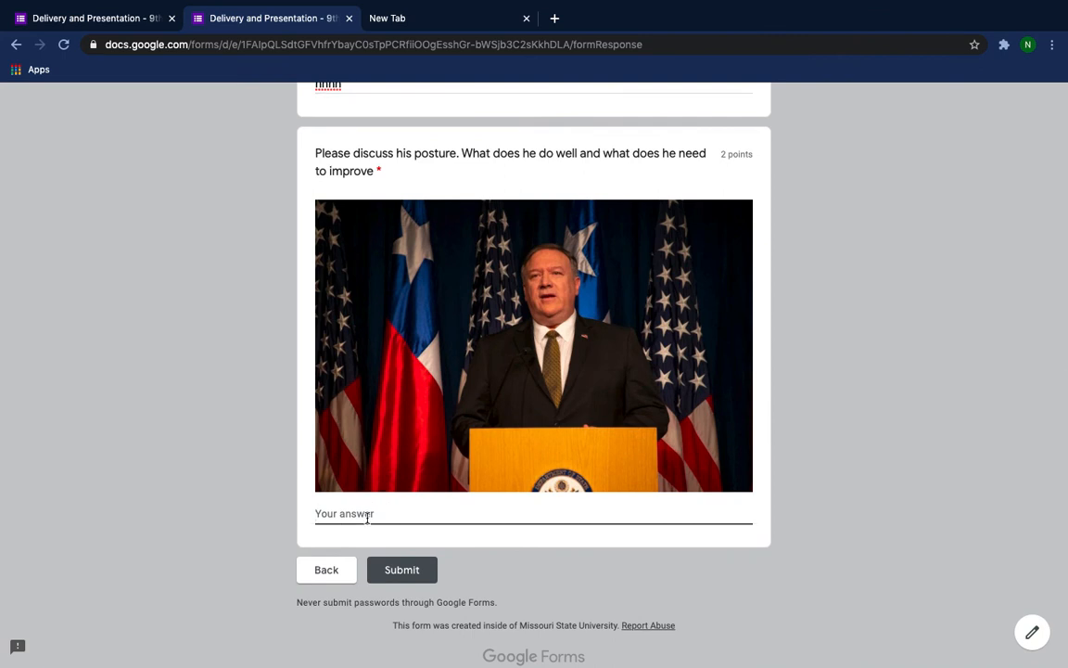
pyautogui.write('hhhh')
pyautogui.click(404, 572)
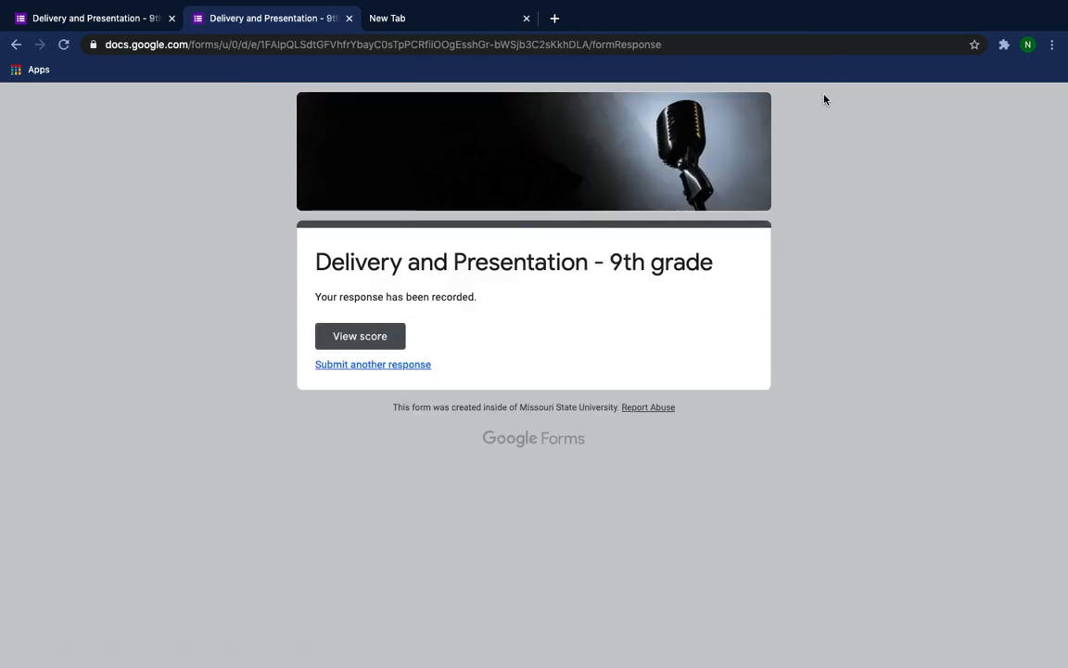
pyautogui.click(349, 18)
# Generate a shortened link for sending the quiz and copy it to the clipboard.
pyautogui.scroll(10, 738, 346)
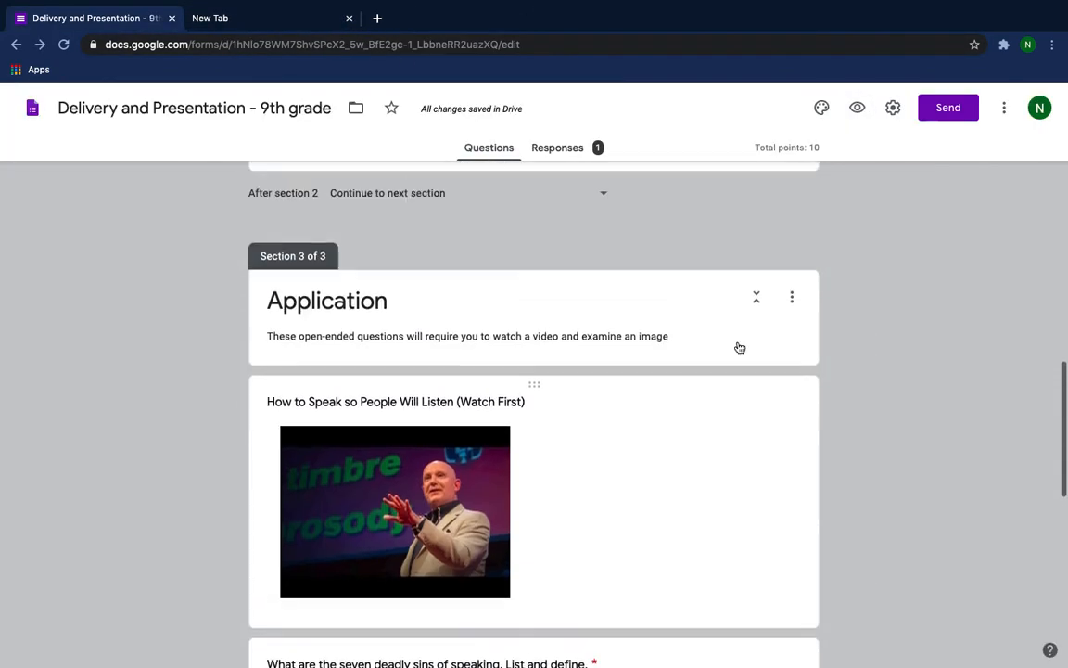
pyautogui.scroll(15, 738, 346)
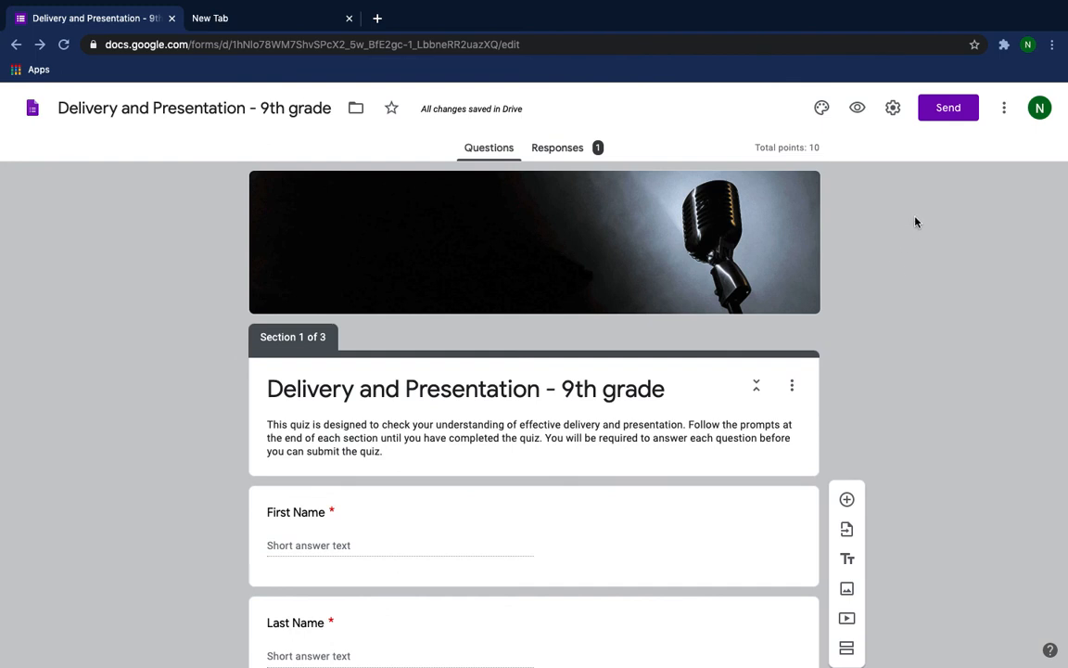
pyautogui.click(941, 110)
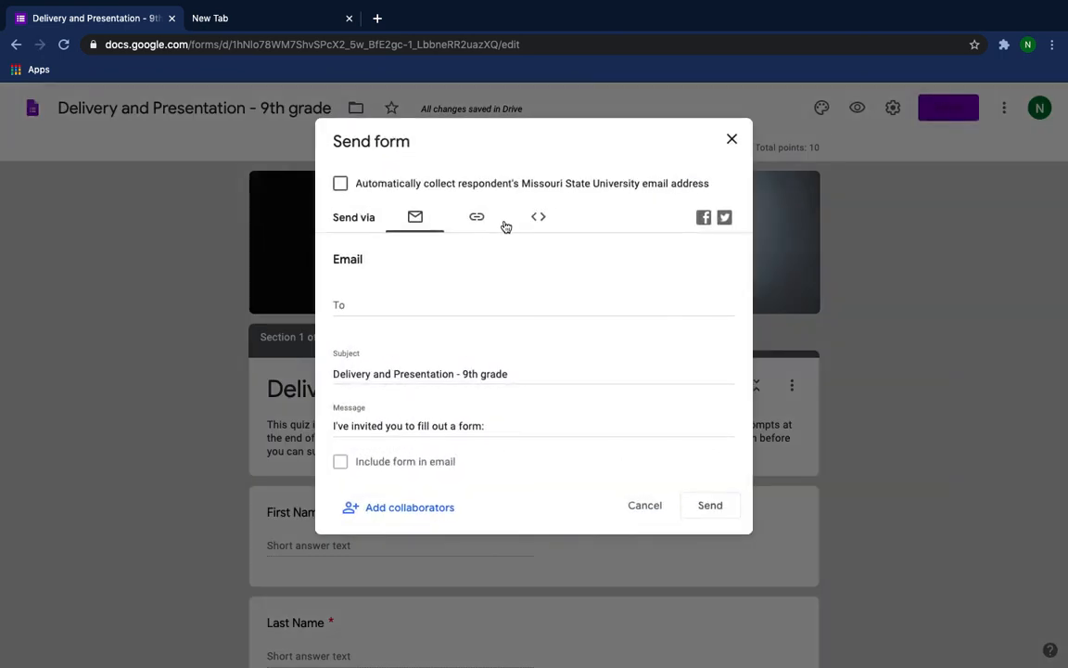
pyautogui.click(474, 216)
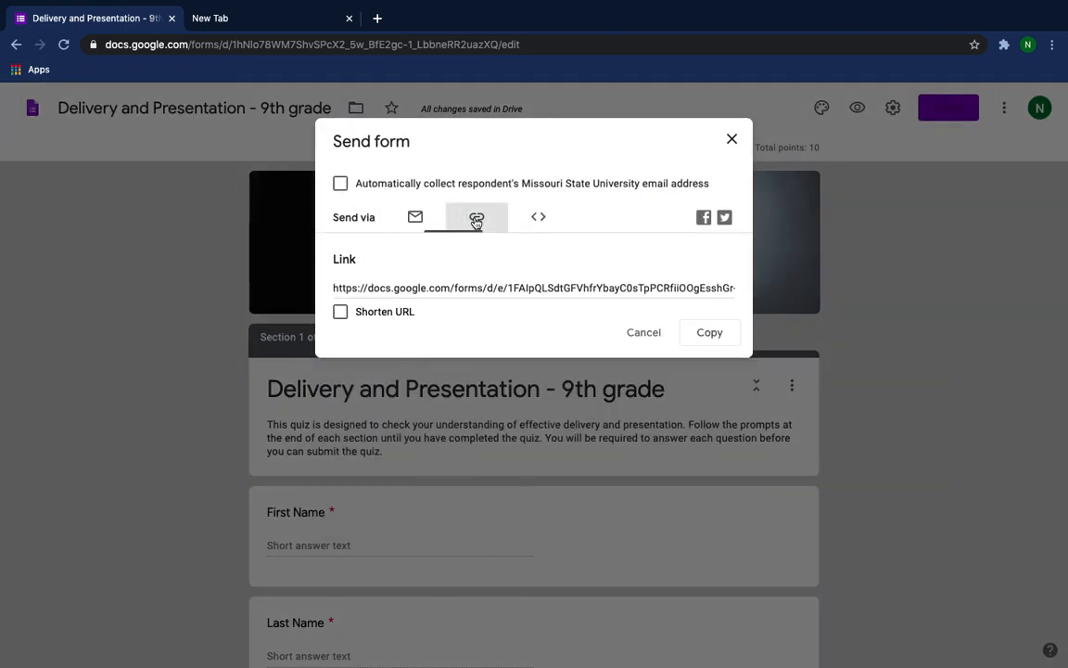
pyautogui.click(339, 312)
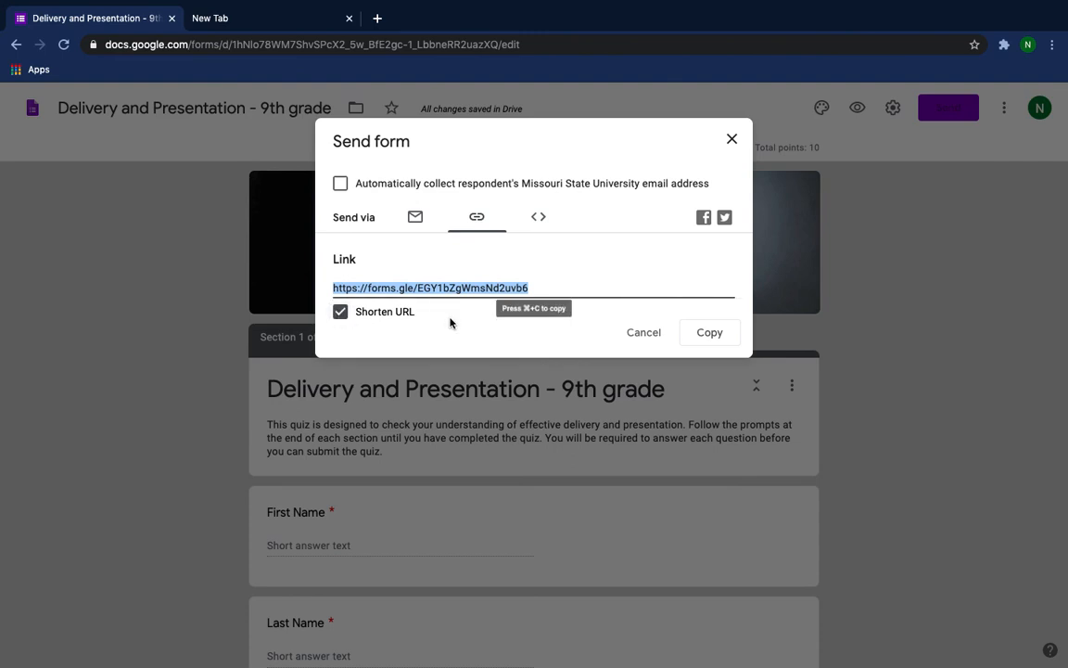
pyautogui.click(710, 334)
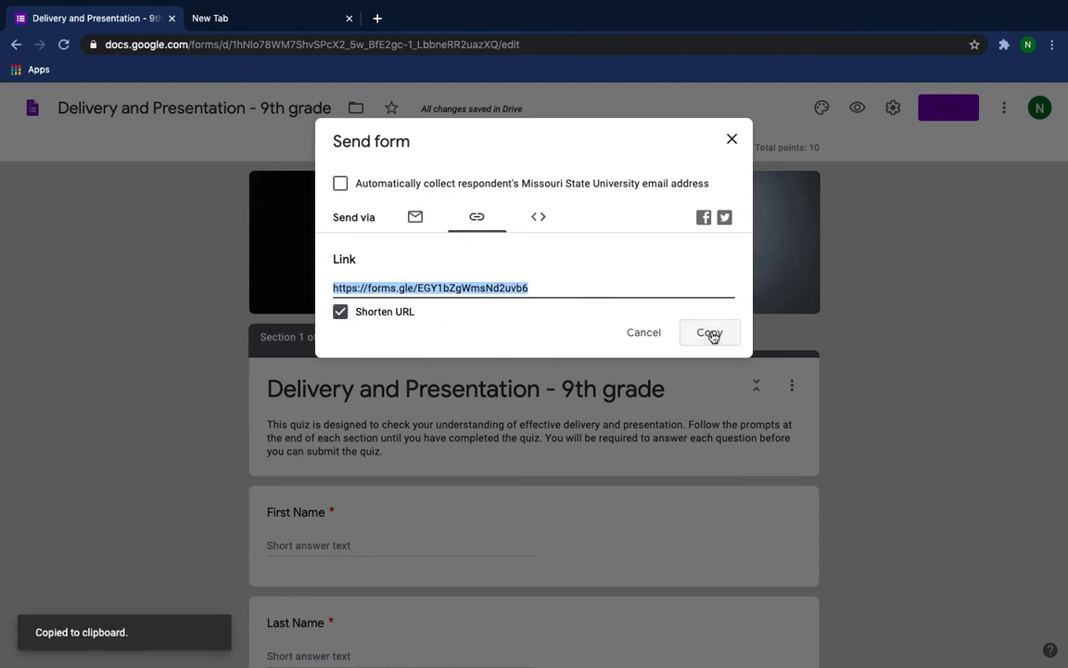